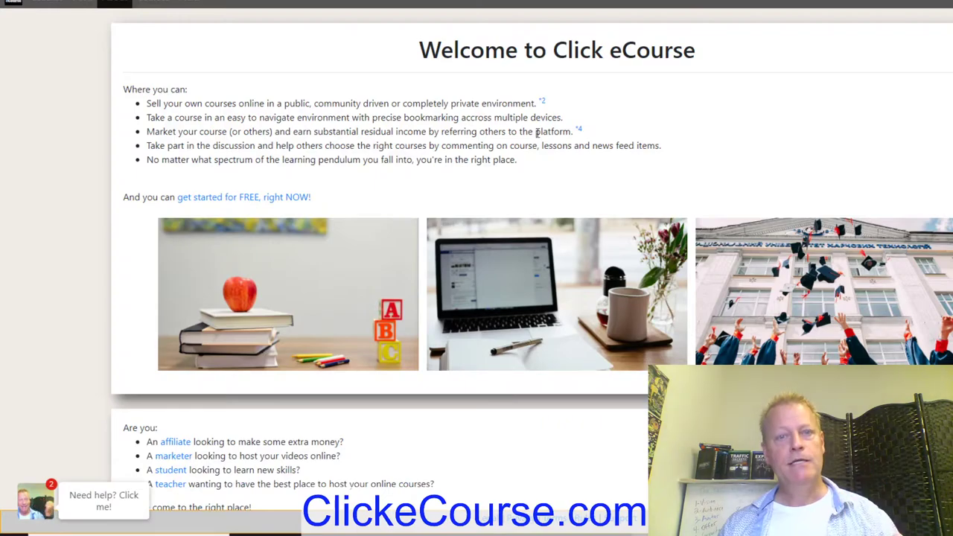
- Inspect the page in developer tools and reveal the site navigation in the mobile preview
scroll(506, 148, "down", 15)
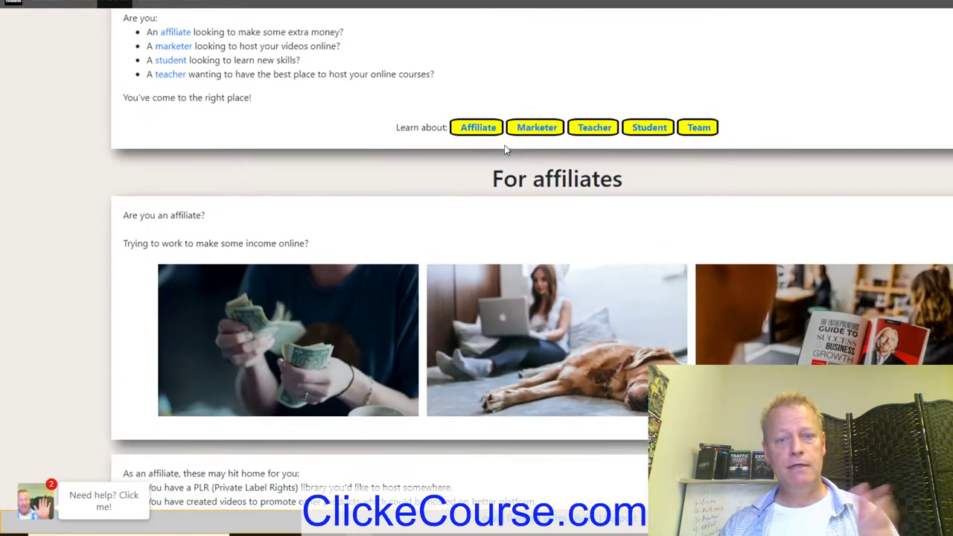
scroll(504, 146, "down", 9)
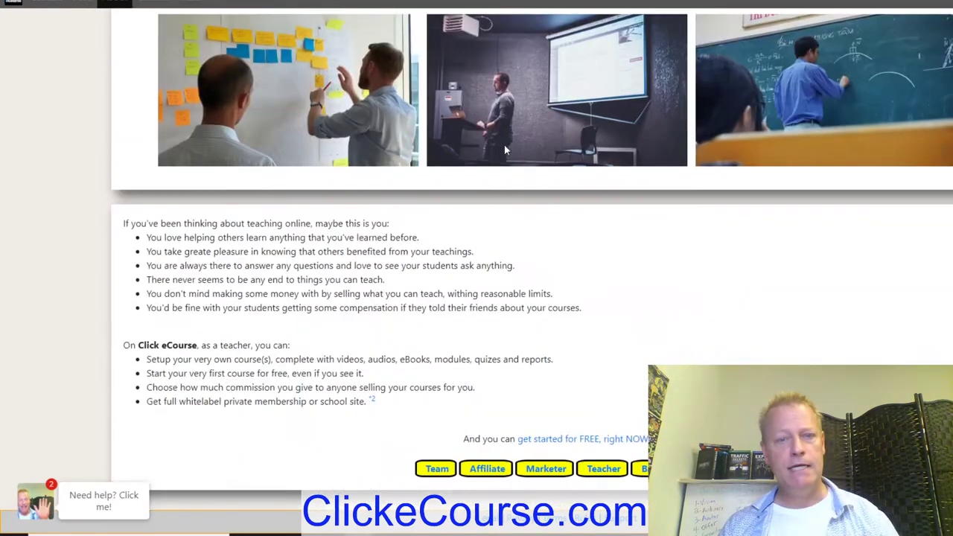
scroll(505, 146, "up", 20)
scroll(504, 150, "up", 4)
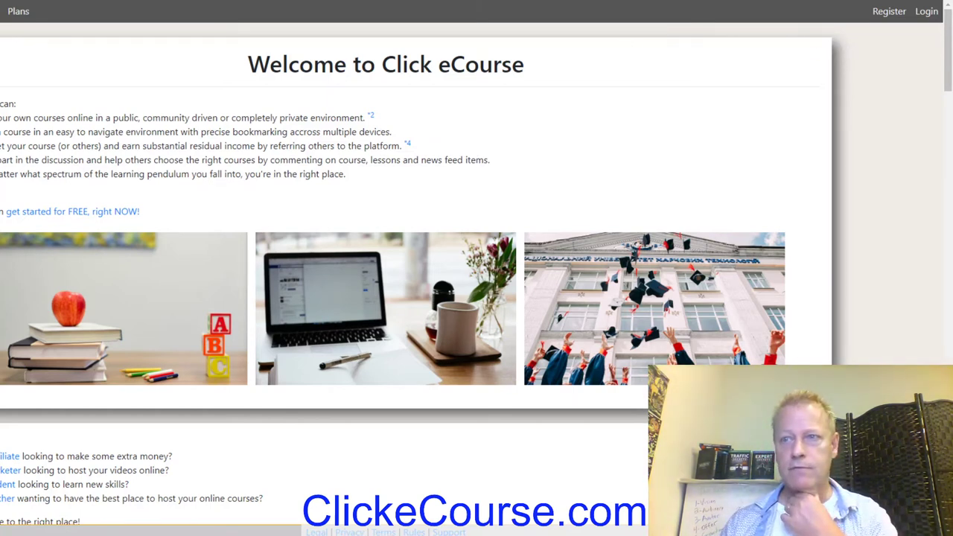
right_click(866, 111)
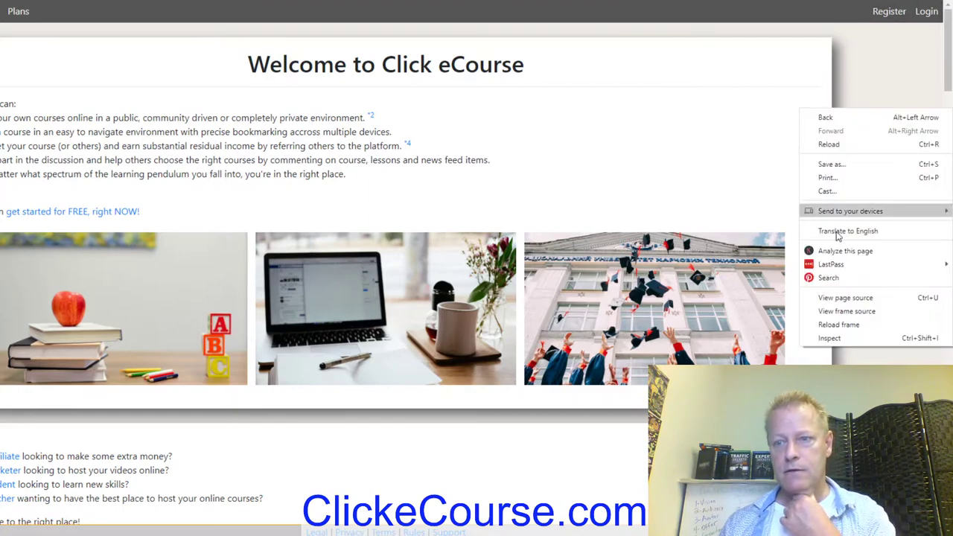
left_click(835, 339)
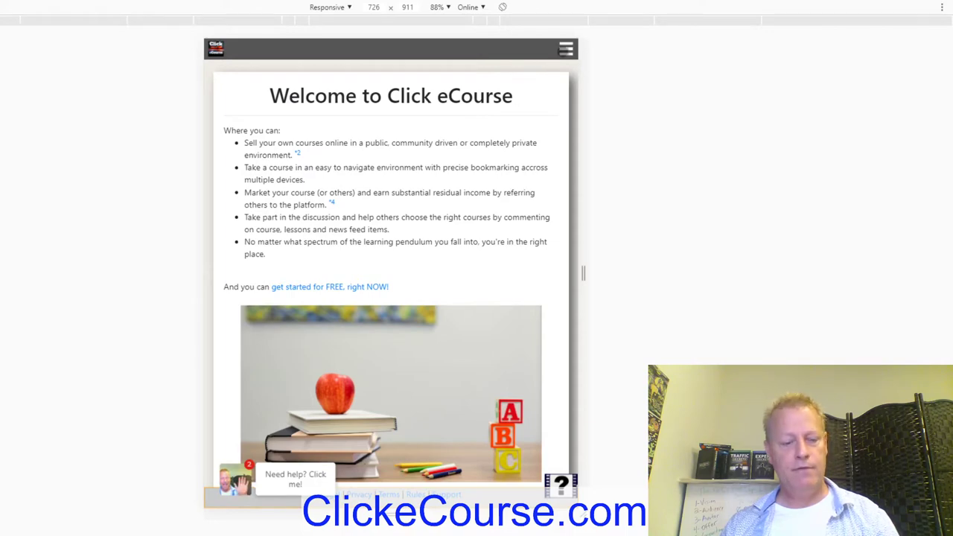
key("alt+Tab")
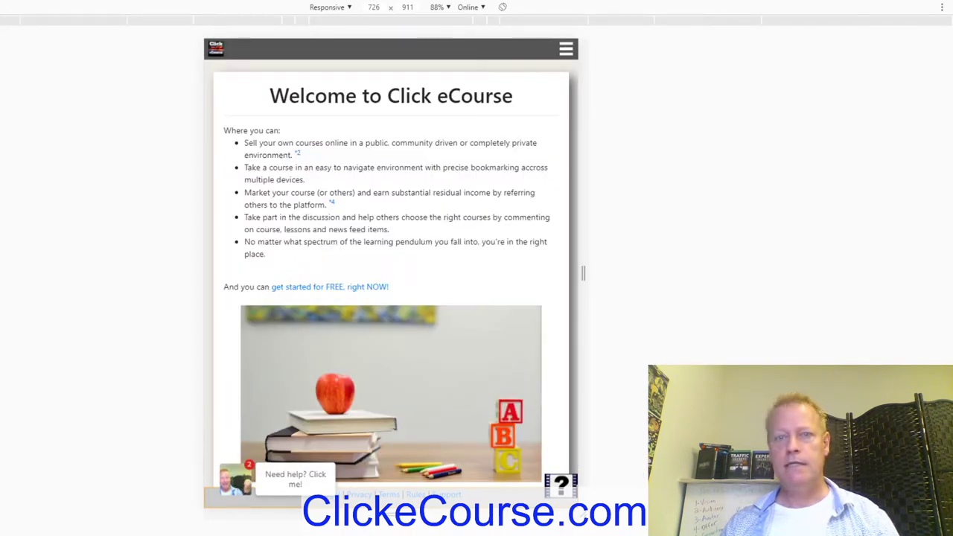
left_click(566, 49)
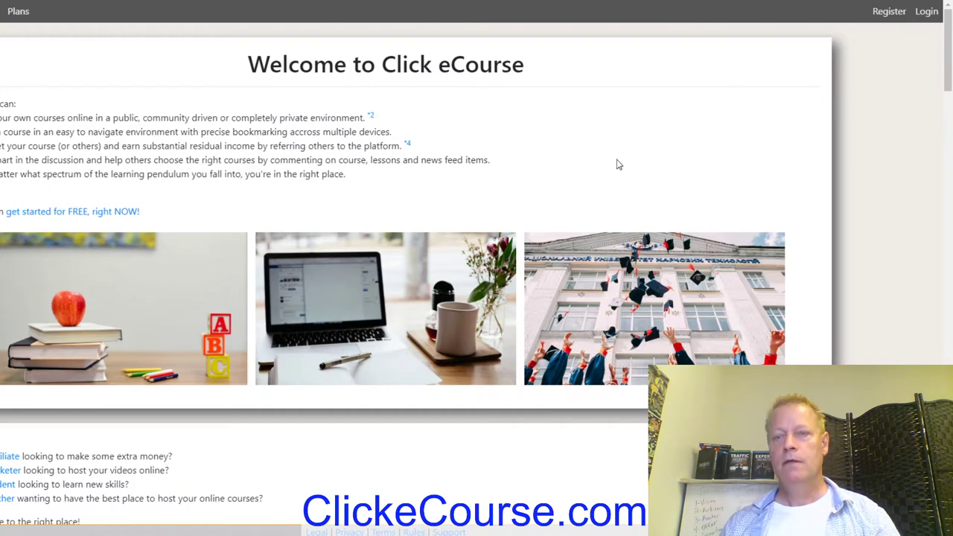
- Start a registration, clear the autofilled email, then close the registration form
left_click(887, 16)
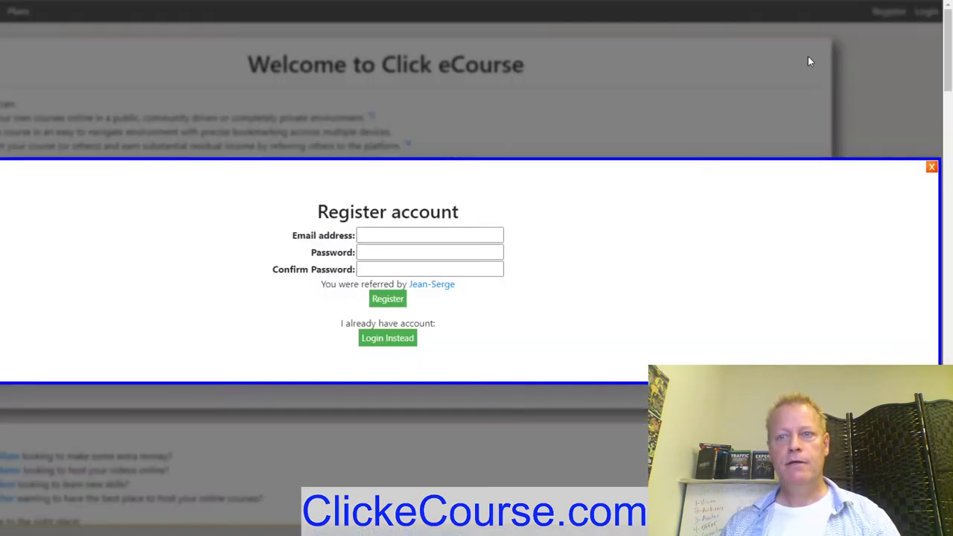
left_click(396, 236)
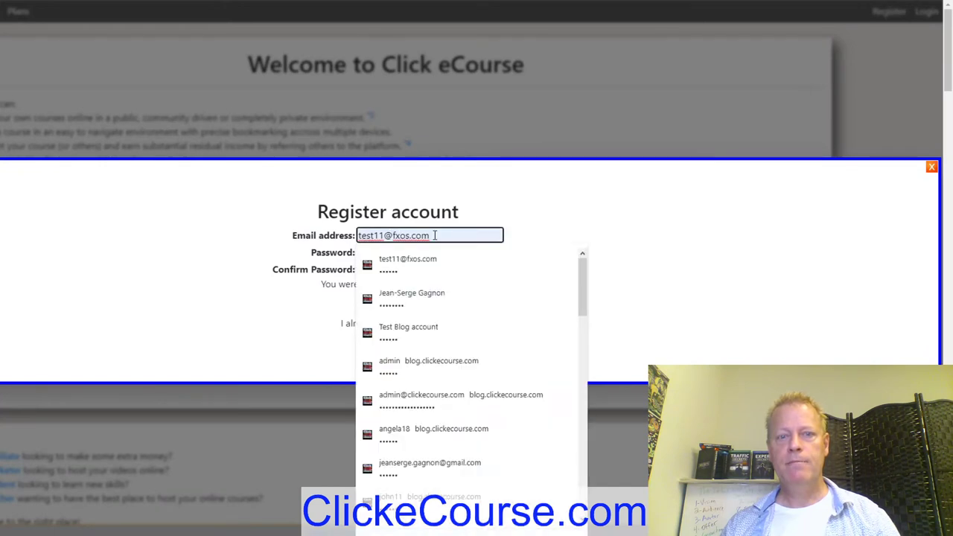
left_click_drag(434, 235, 340, 237)
key("BackSpace")
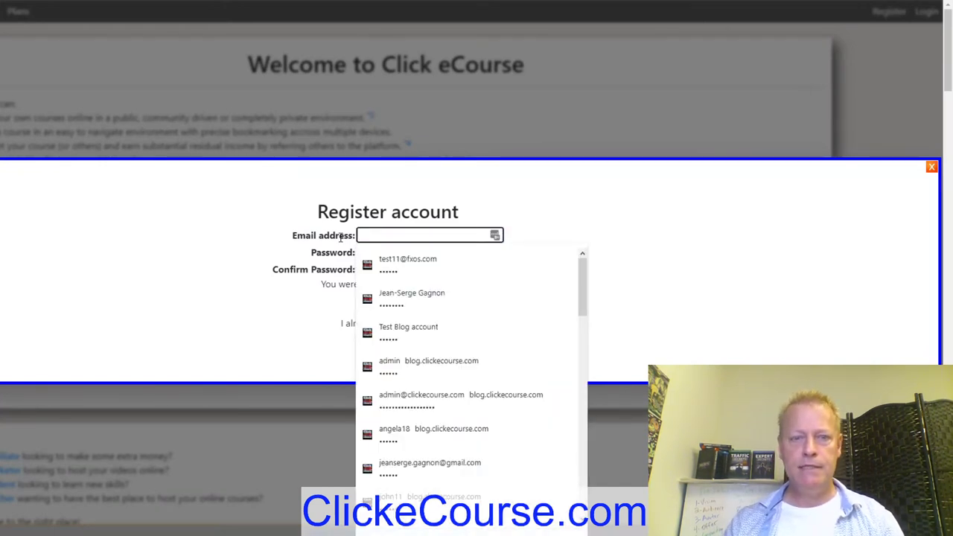
left_click(281, 271)
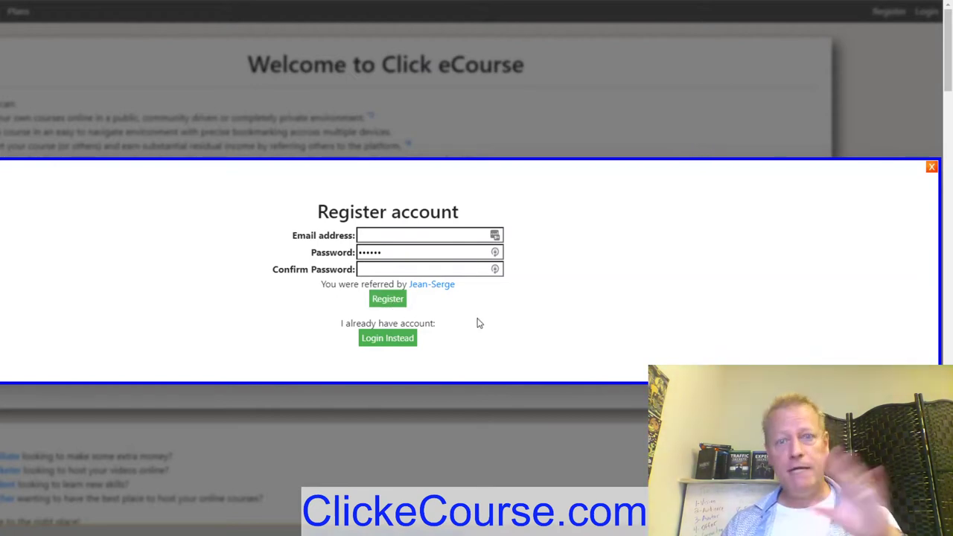
left_click(932, 168)
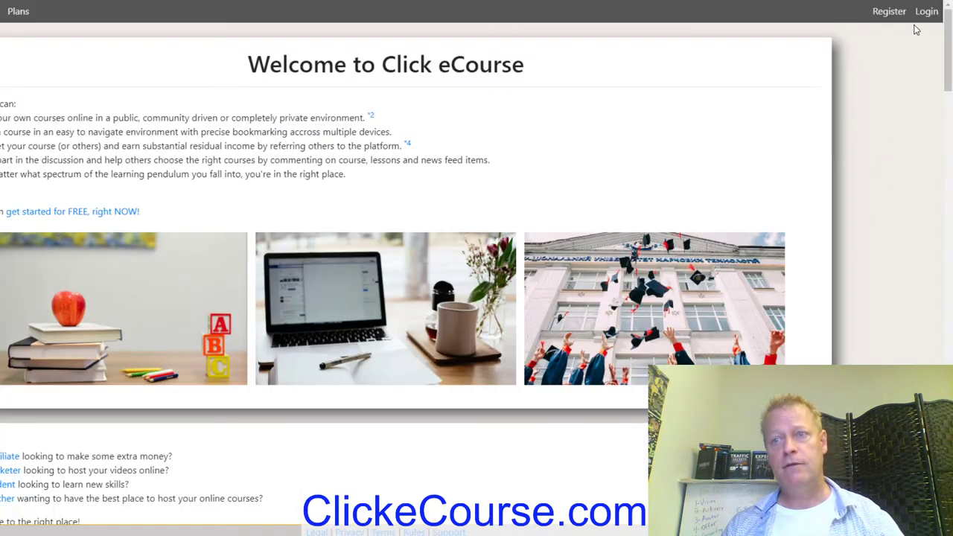
- Attempt a login using a saved browser account
left_click(926, 11)
left_click(456, 238)
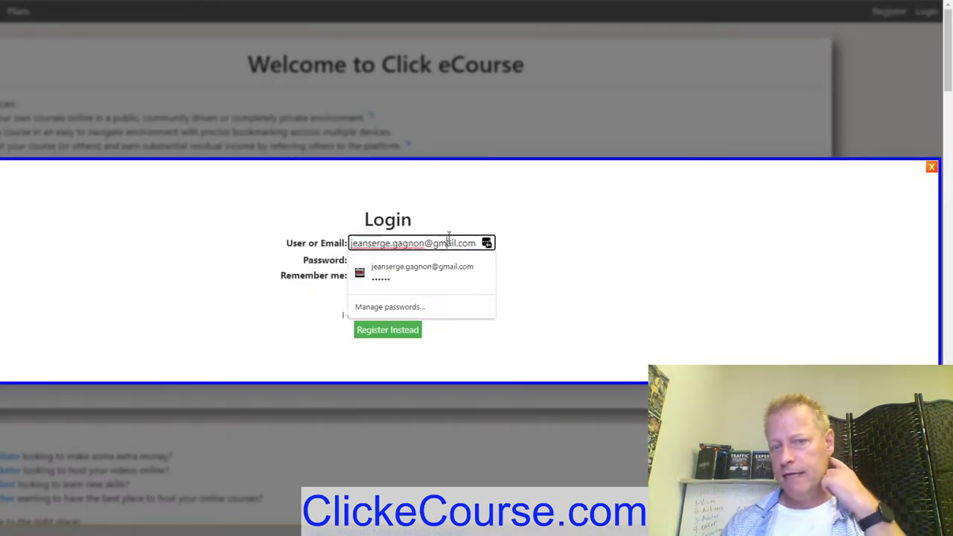
left_click(428, 276)
left_click(387, 291)
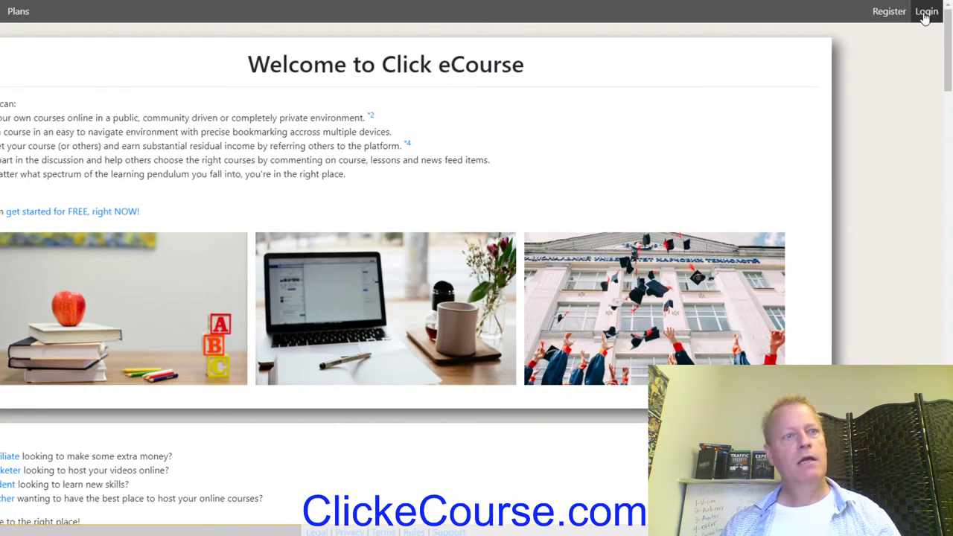
- Log in with the test student's saved login and decline saving it to the password manager
left_click(926, 12)
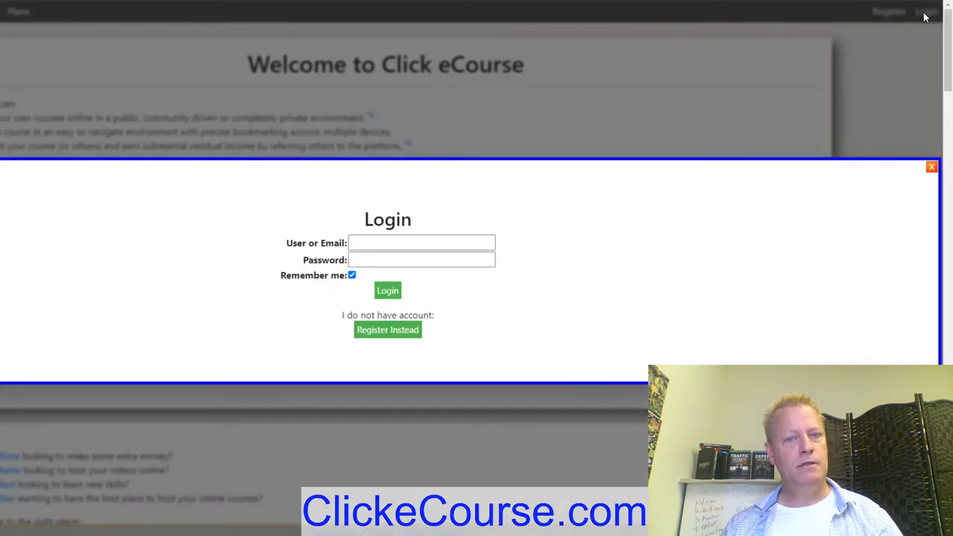
left_click(417, 243)
left_click(447, 276)
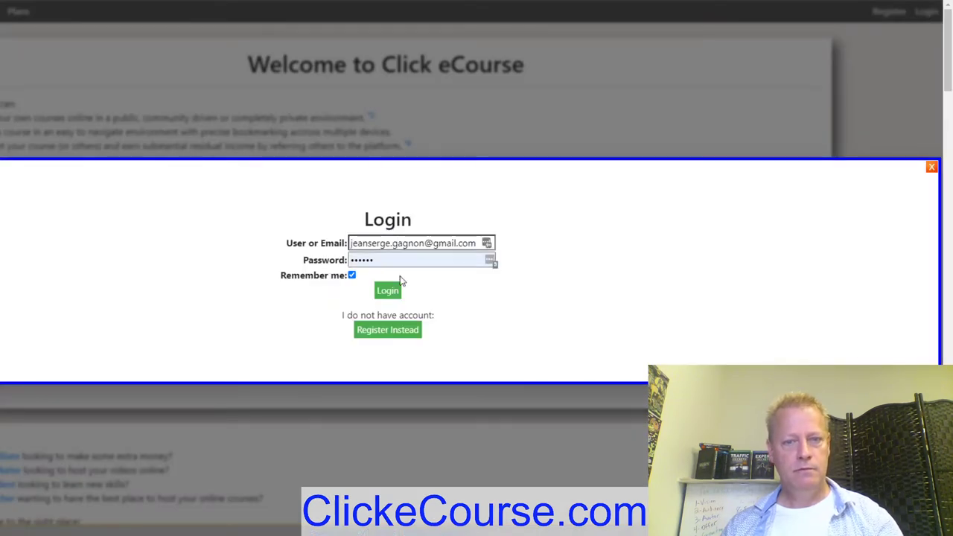
left_click(414, 243)
left_click(393, 281)
left_click(406, 243)
scroll(451, 415, "down", 5)
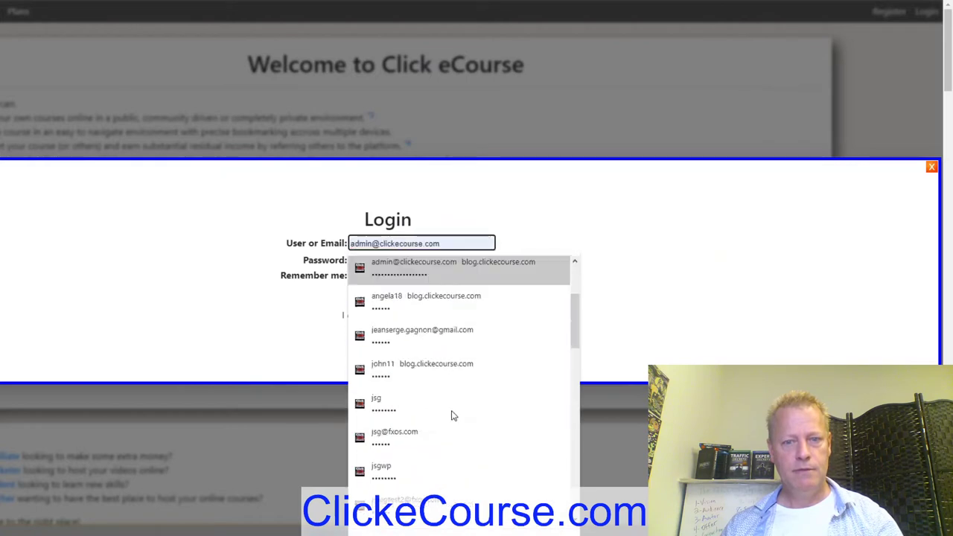
left_click(447, 393)
left_click(393, 292)
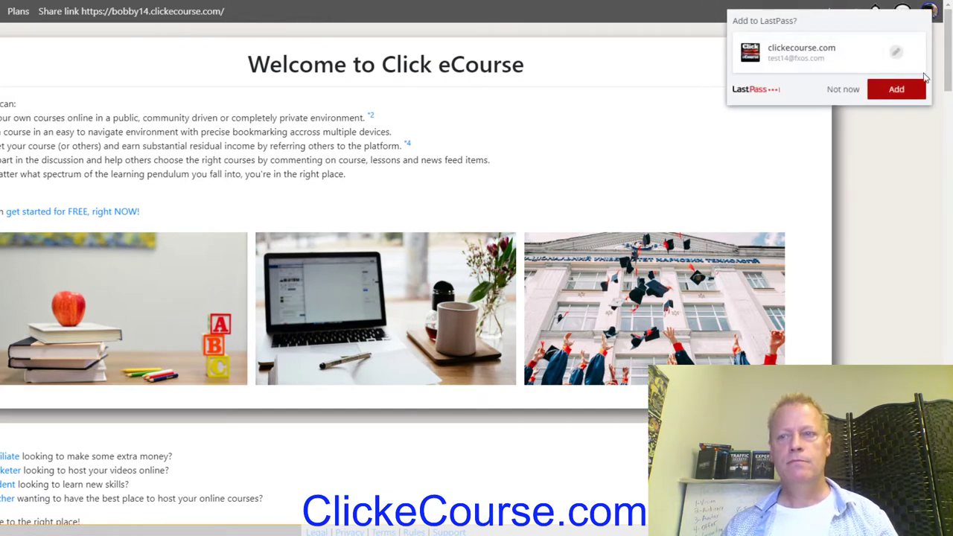
left_click(849, 92)
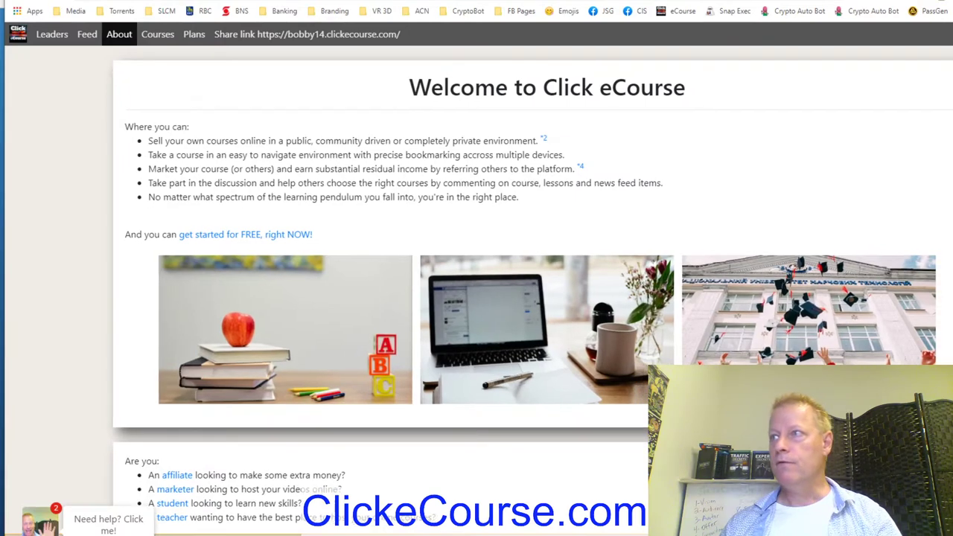
- Drag the browser window's right edge inward to narrow the window
left_click_drag(952, 47, 936, 47)
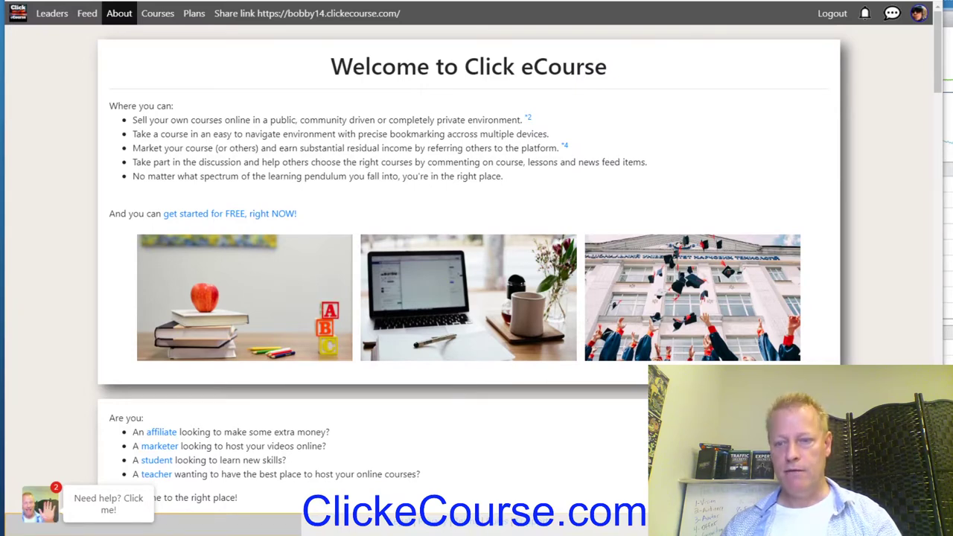
mouse_move(943, 47)
left_mouse_down()
mouse_move(921, 47)
mouse_move(943, 47)
left_mouse_up()
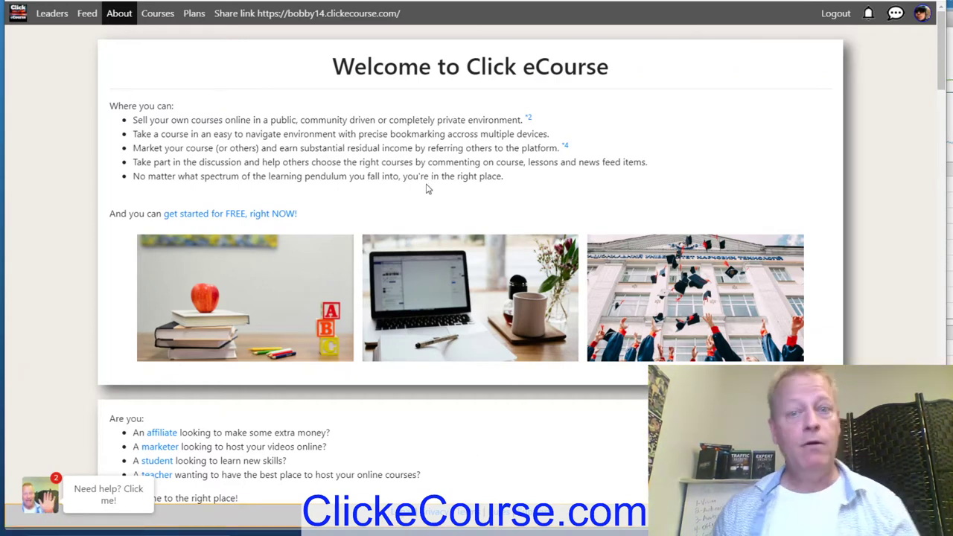
- Create a new course from the Courses page and title it Healthy Eating
left_click(158, 14)
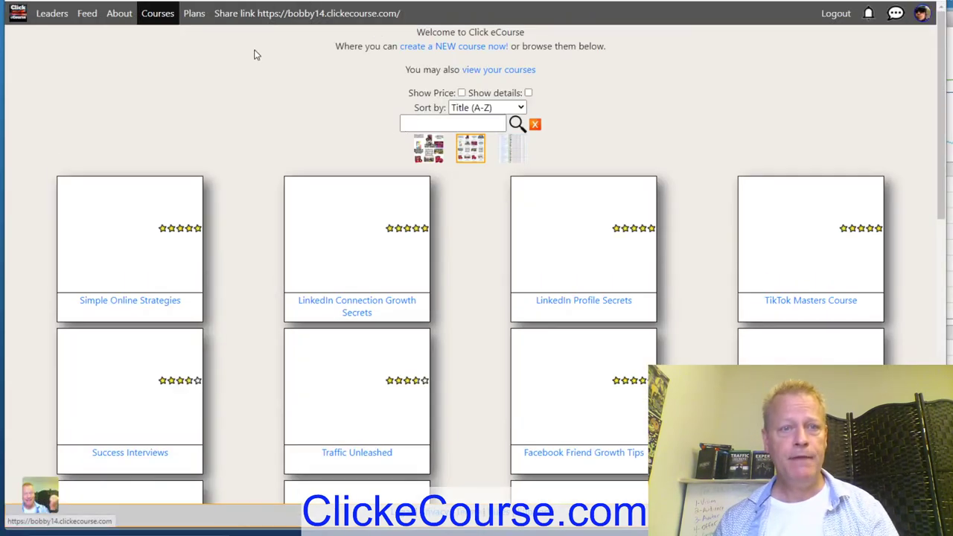
left_click(465, 47)
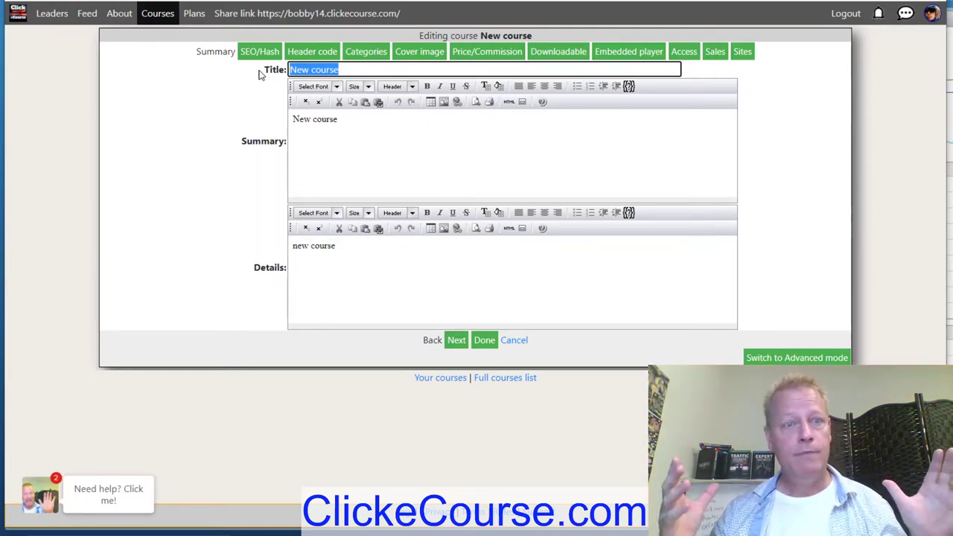
type("Healthy")
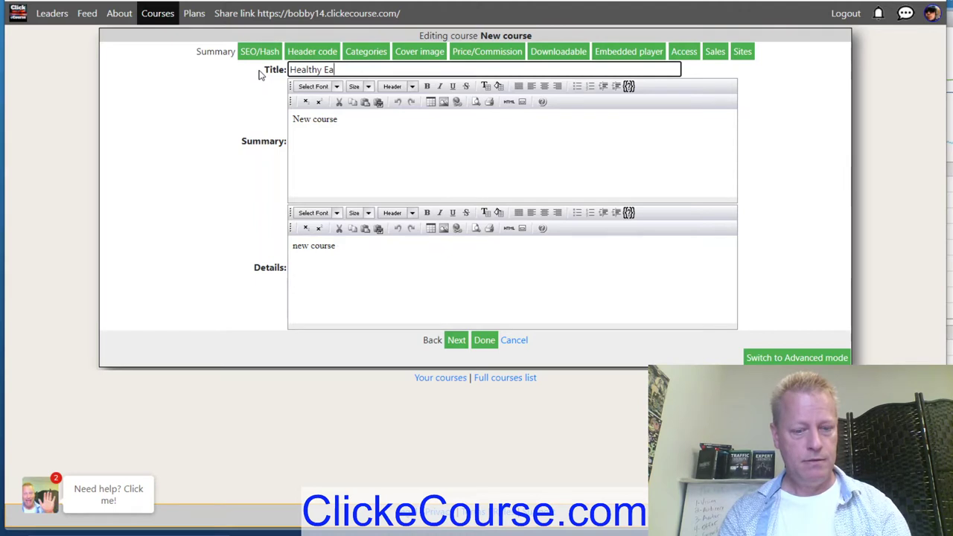
type("Eating")
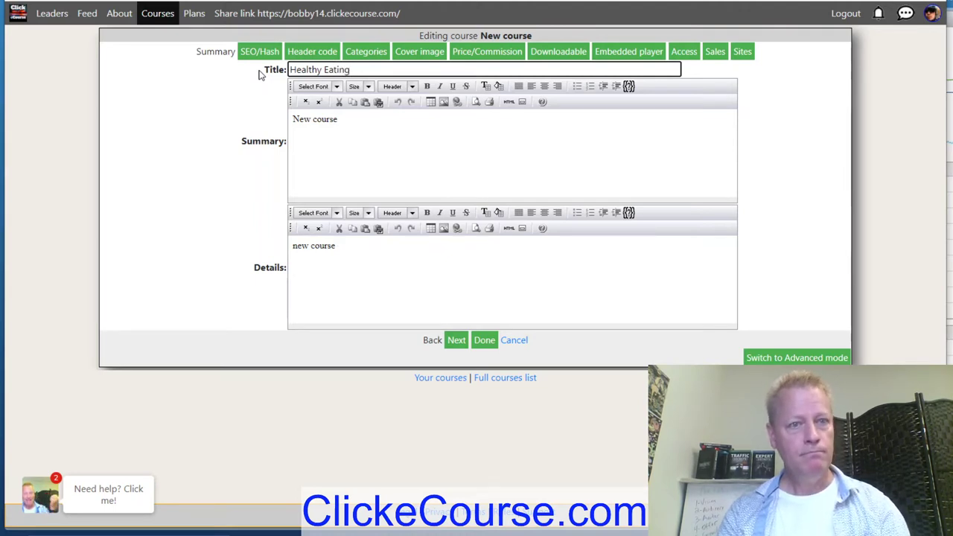
- Replace the 'New course' summary with 'Learn how to keep track of your eating habits and be healthier'
left_click(299, 128)
left_click_drag(346, 117, 251, 119)
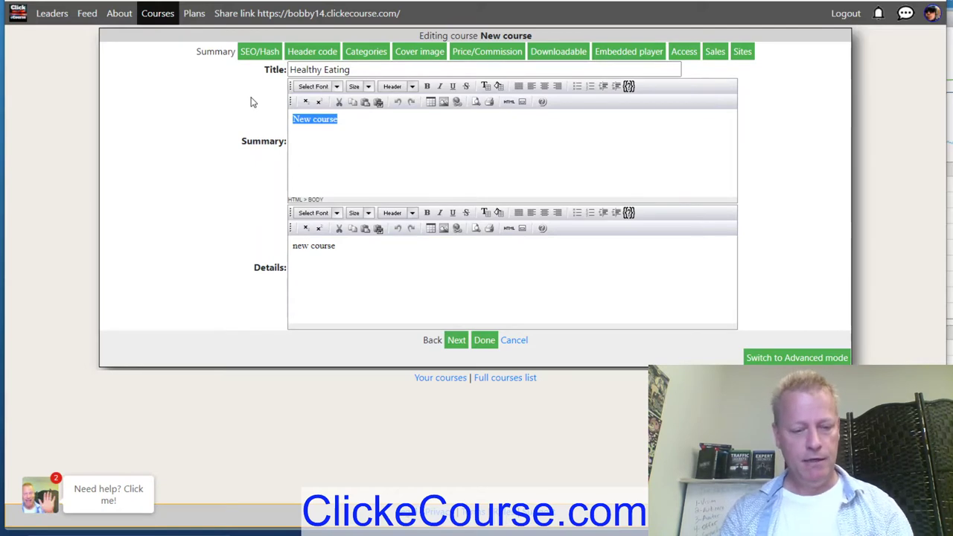
type("Learn how to keep trac")
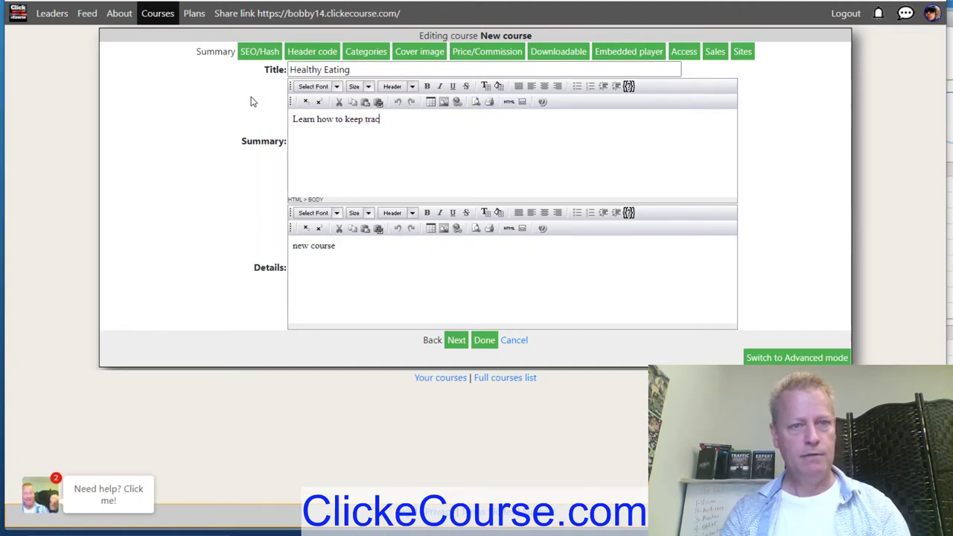
type("our ead")
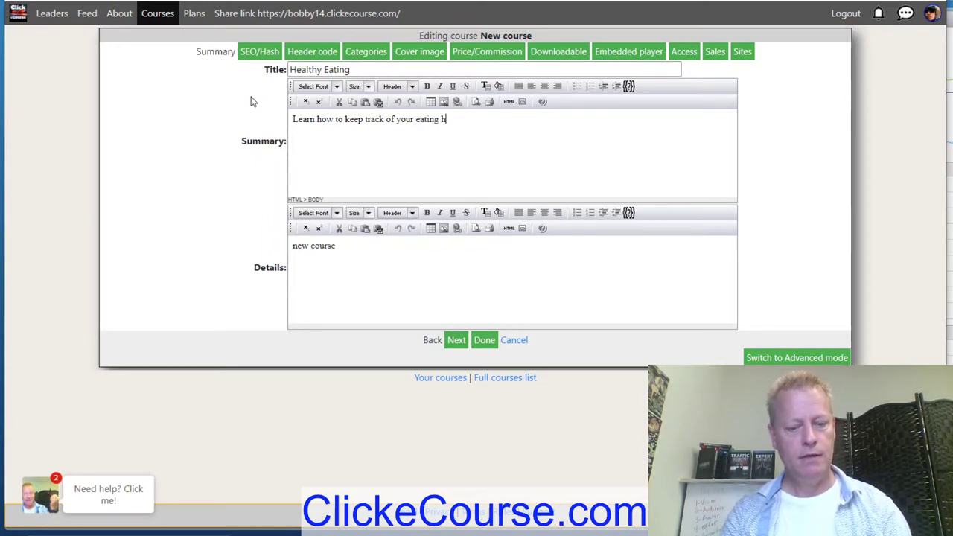
type("ing habits and be healthier")
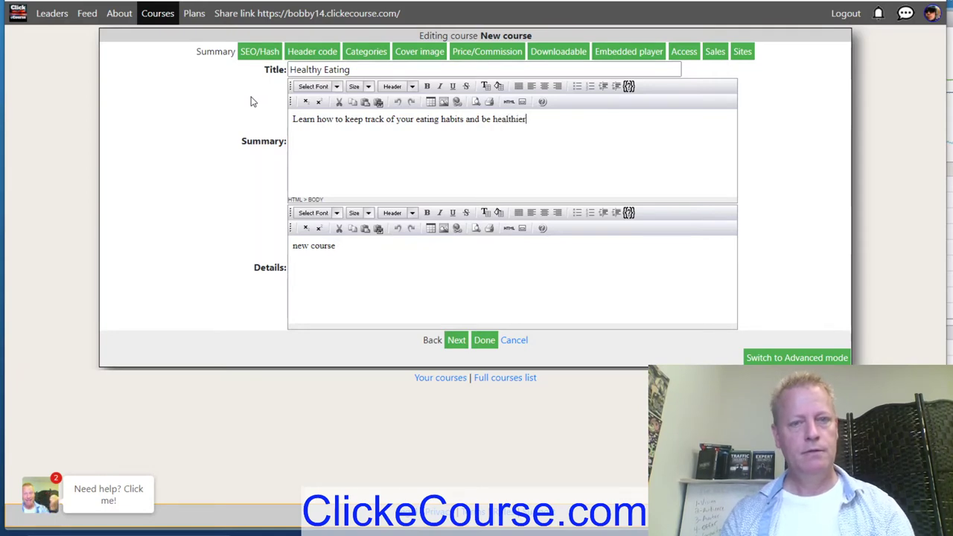
left_click_drag(371, 246, 277, 249)
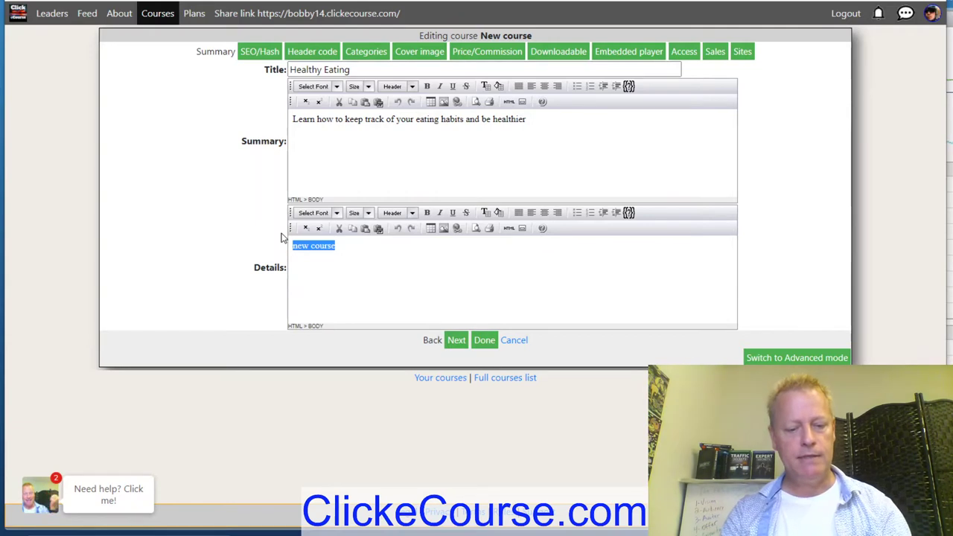
- Type the details text, correcting the misspelled 'deatils' to 'details'
type("This is wher")
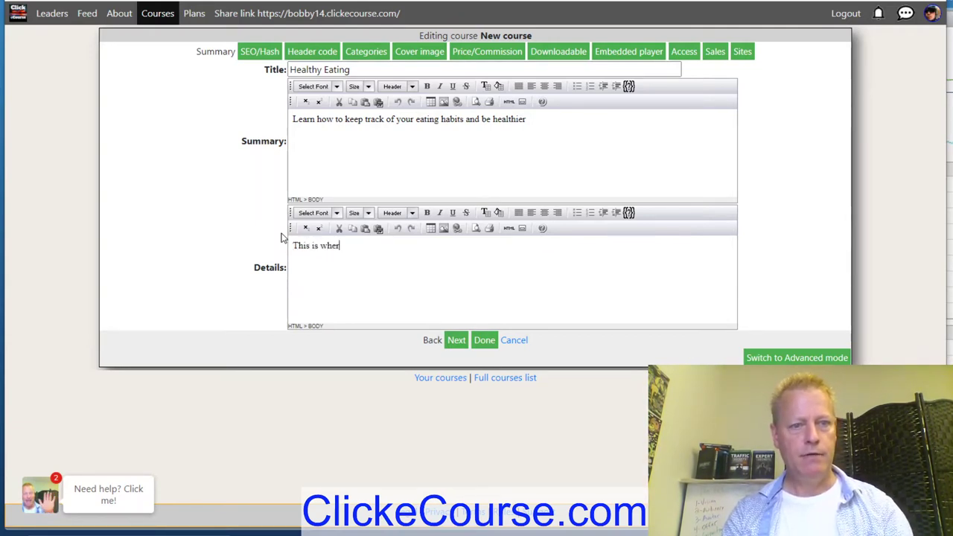
type("e there is lots of deatils your can put in")
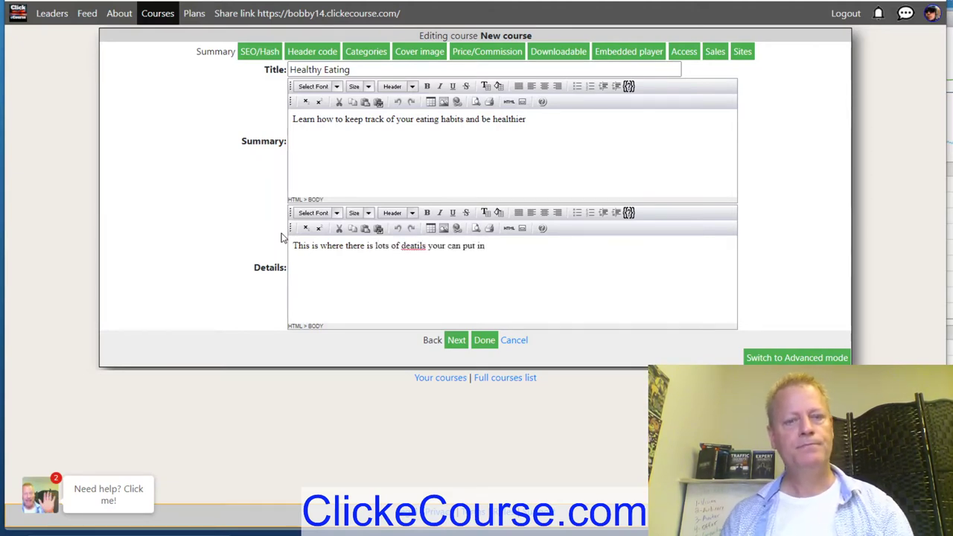
right_click(412, 246)
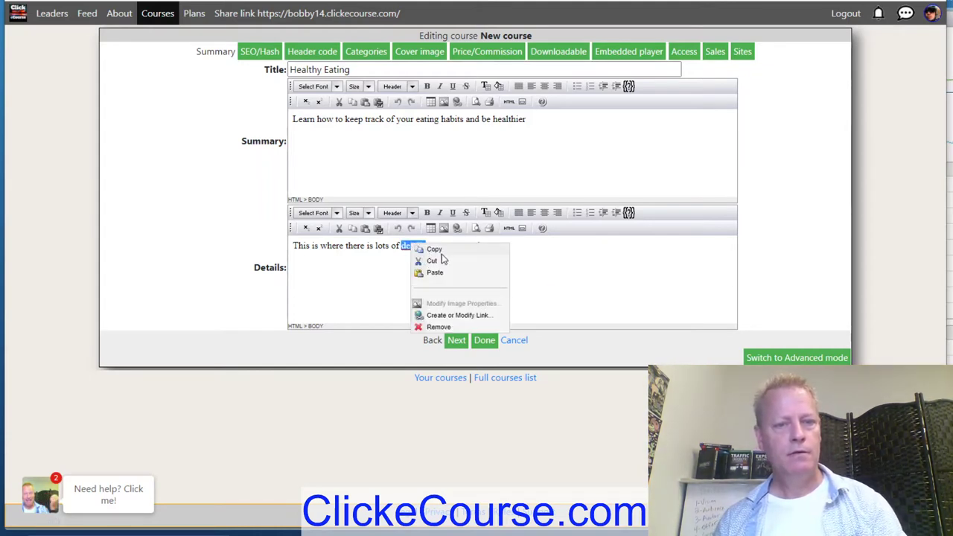
left_click(386, 250)
double_click(418, 246)
type("details your can put in")
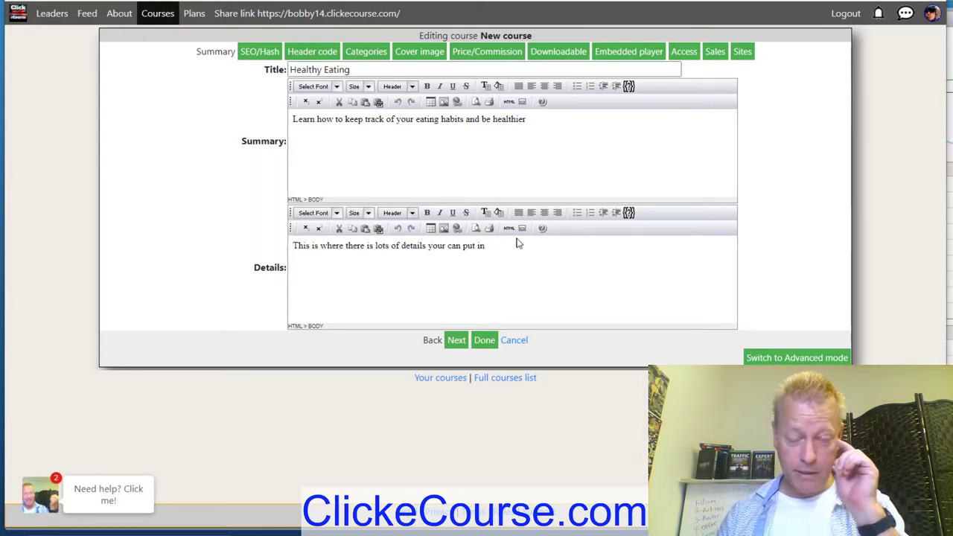
- Make 'lots of details your can put in' bold and colour 'there is lots of' blue
left_click_drag(371, 246, 484, 247)
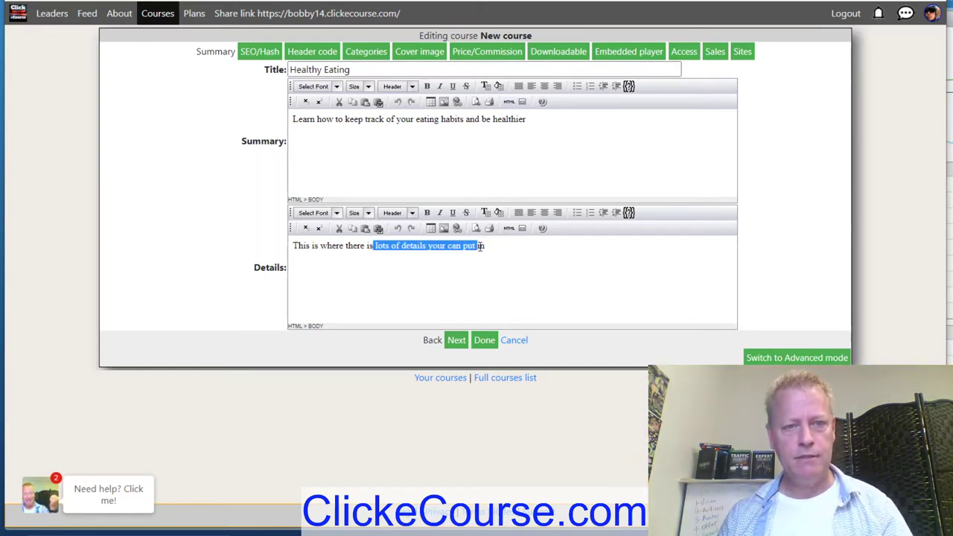
key("ctrl+b")
left_click(436, 256)
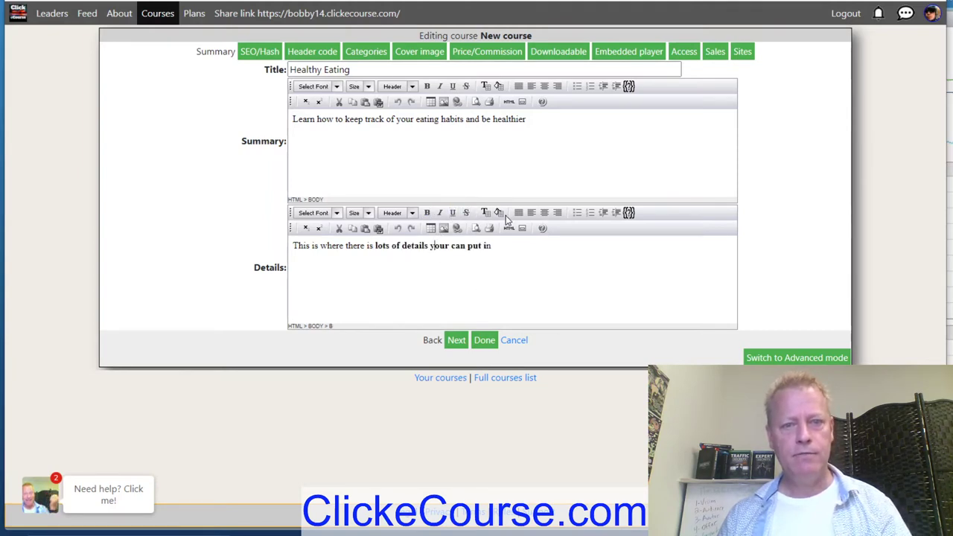
left_click_drag(332, 248, 400, 248)
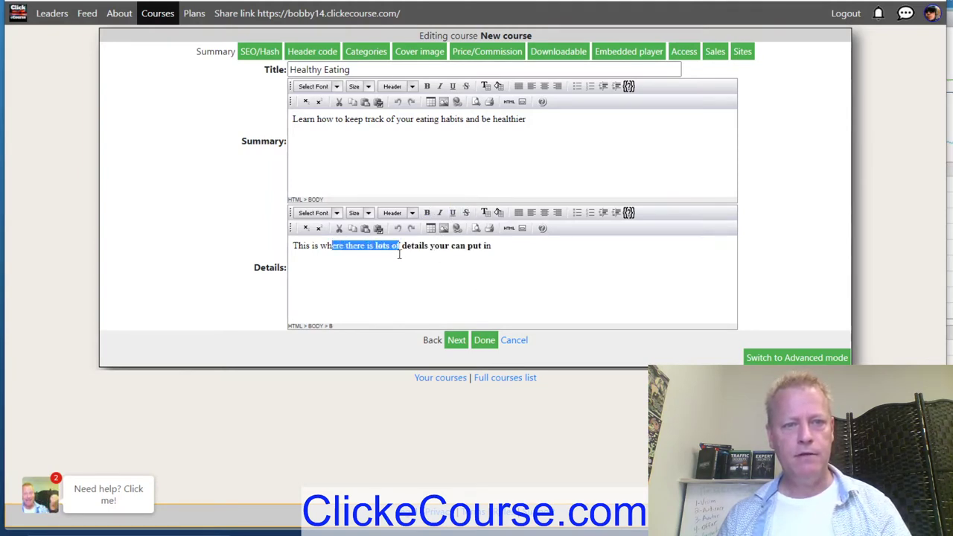
left_click(489, 227)
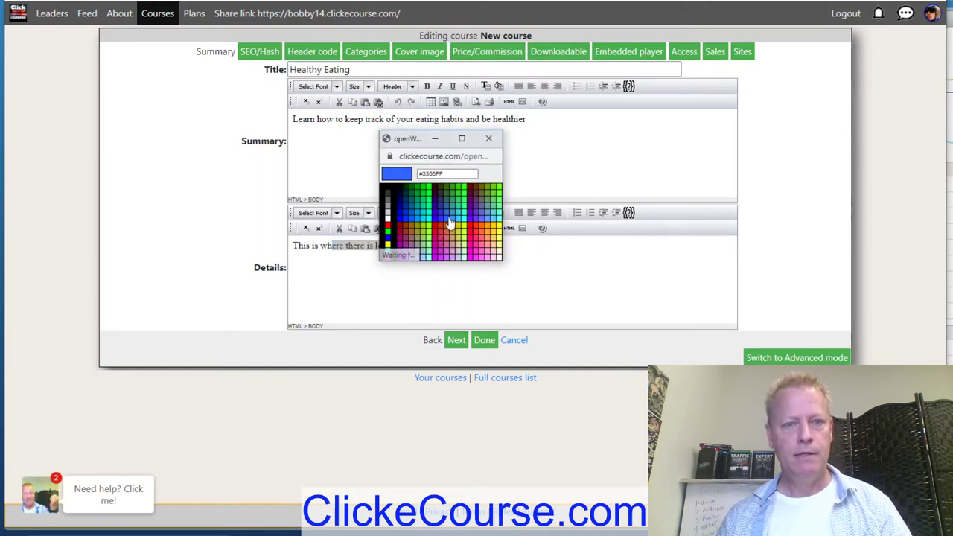
left_click(463, 255)
left_click(467, 253)
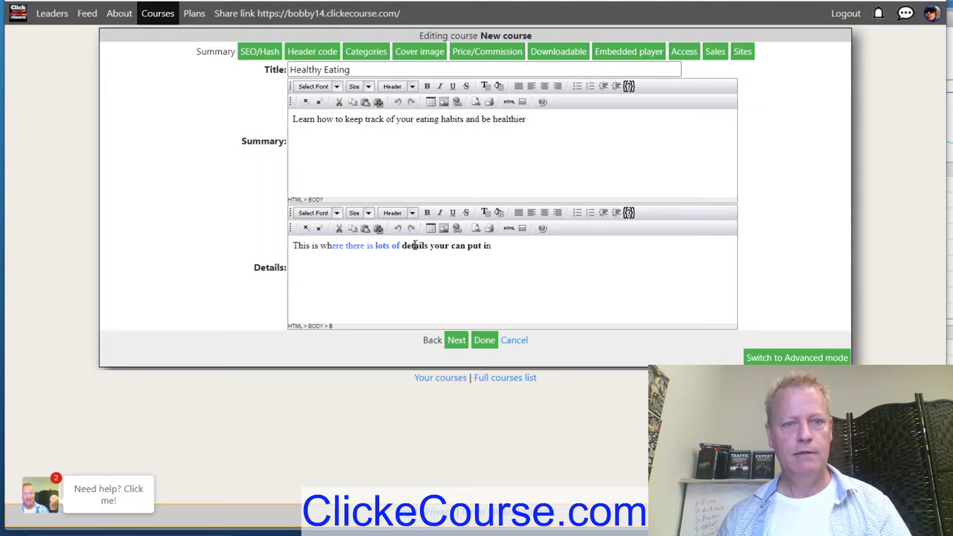
- Give the words near the sentence end a purple background and review the formatting
left_click_drag(415, 247, 479, 250)
left_click(499, 213)
left_click(469, 220)
left_click(511, 268)
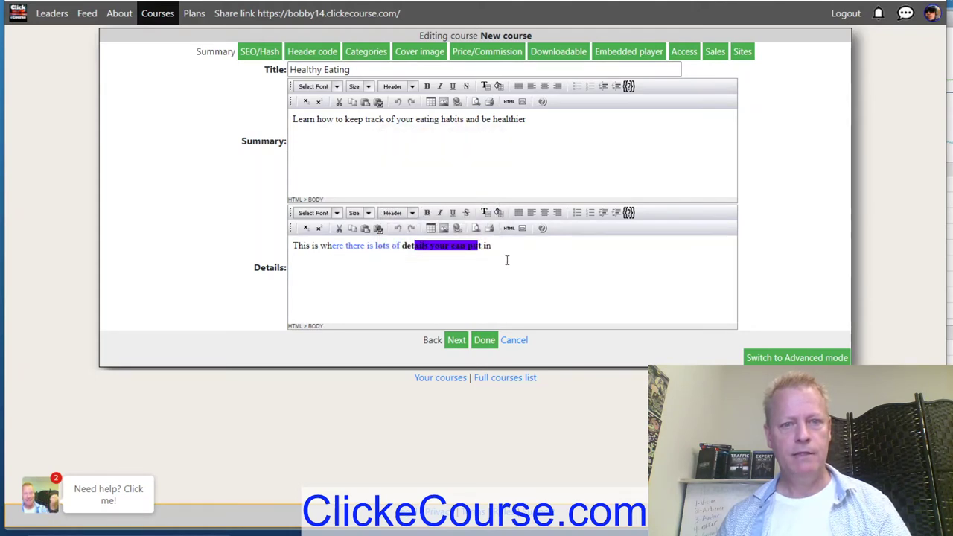
left_click(480, 270)
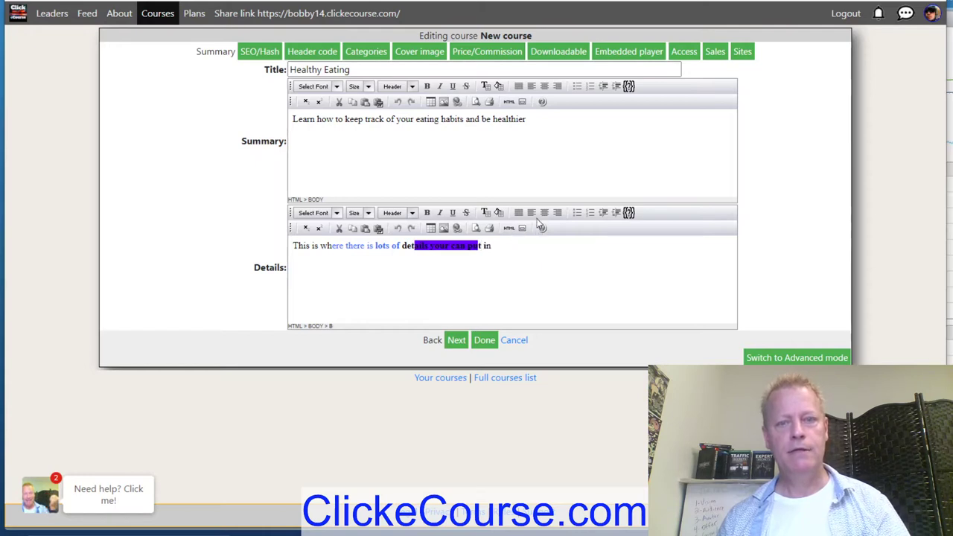
left_click_drag(513, 245, 291, 255)
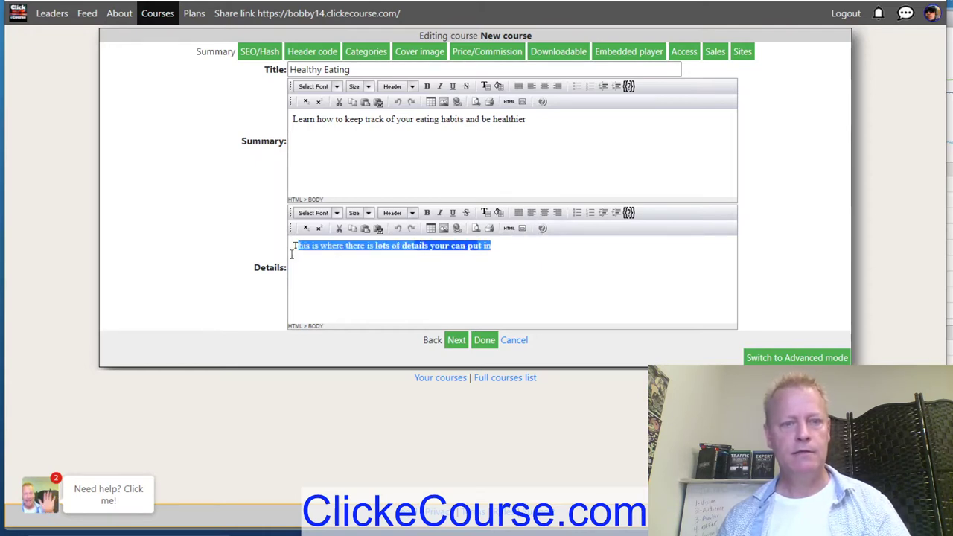
left_click(528, 251)
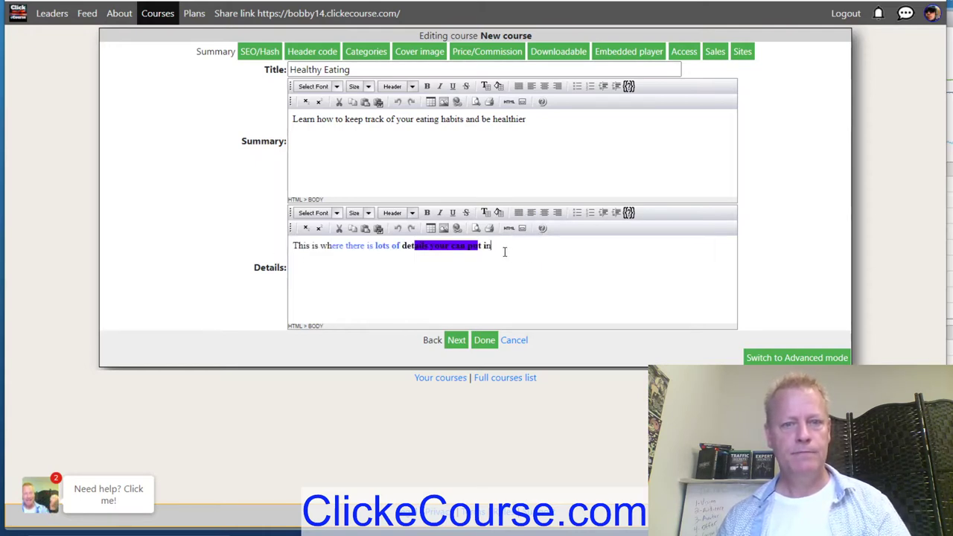
left_click(375, 246)
left_click_drag(308, 250, 472, 260)
left_click(526, 246)
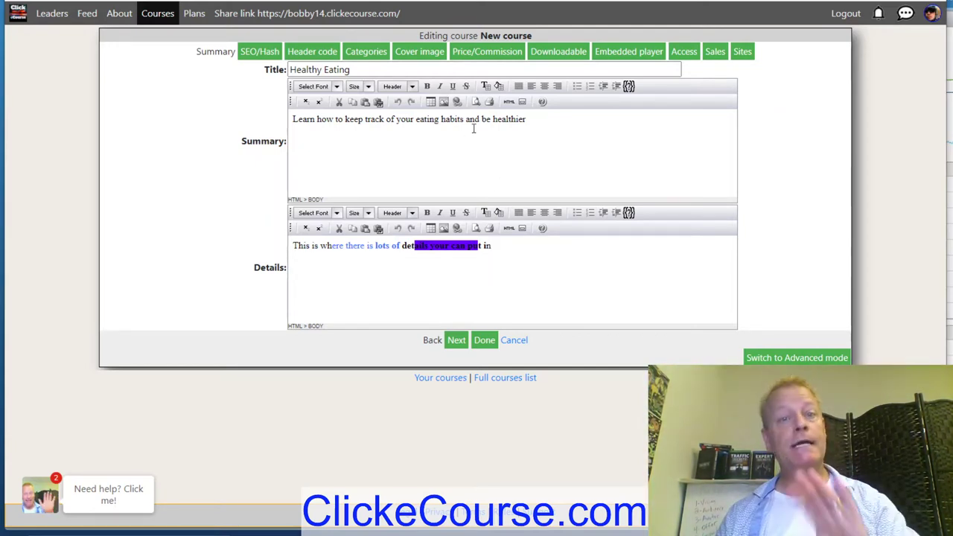
left_click(260, 51)
- Leave the search engine keywords empty and move on to the cover image step
left_click(372, 100)
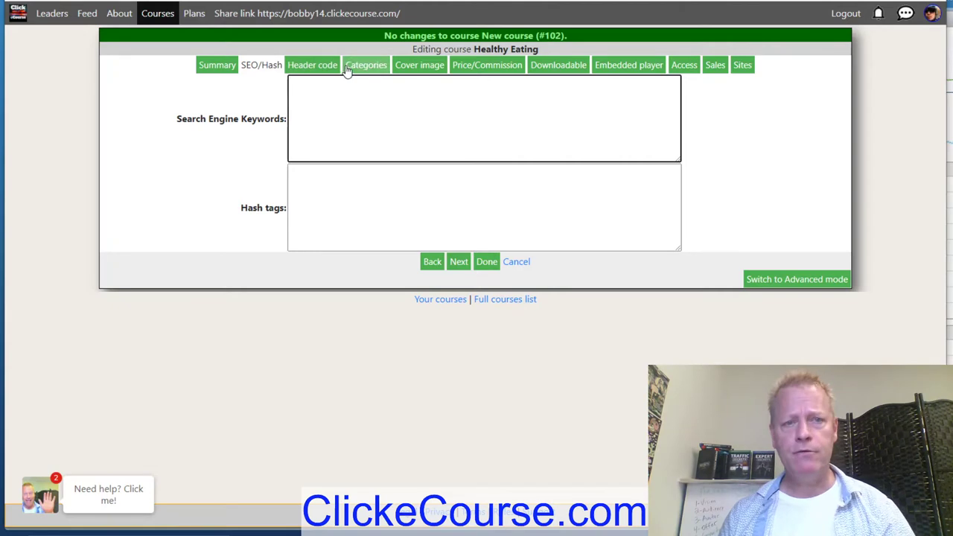
left_click(421, 69)
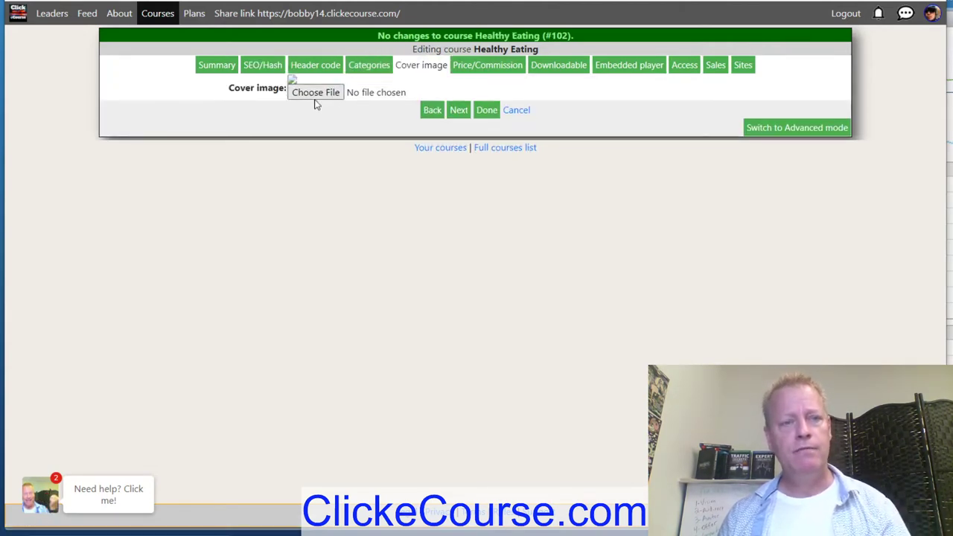
- Search Google Images for healthy eating habits, filtered to images reusable with modification
key("ctrl+t")
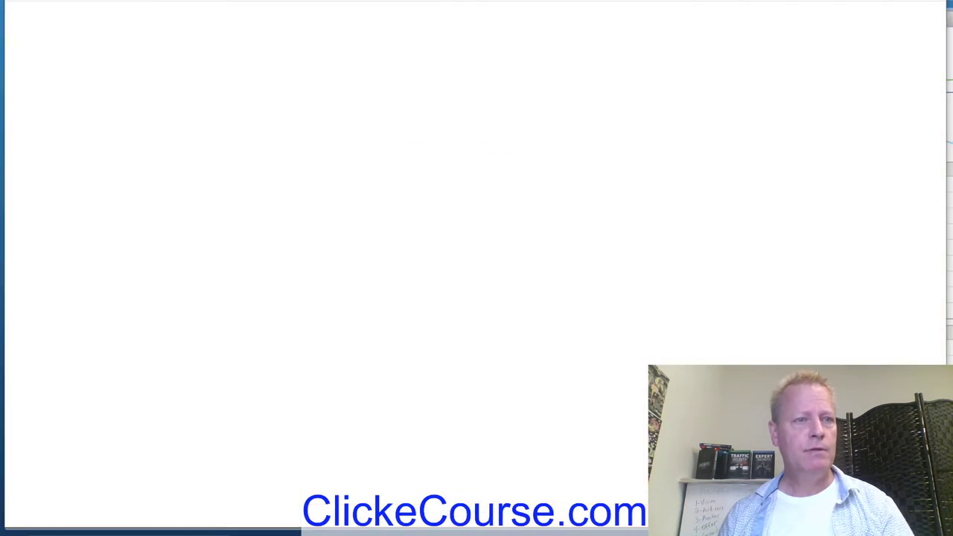
type("healthy")
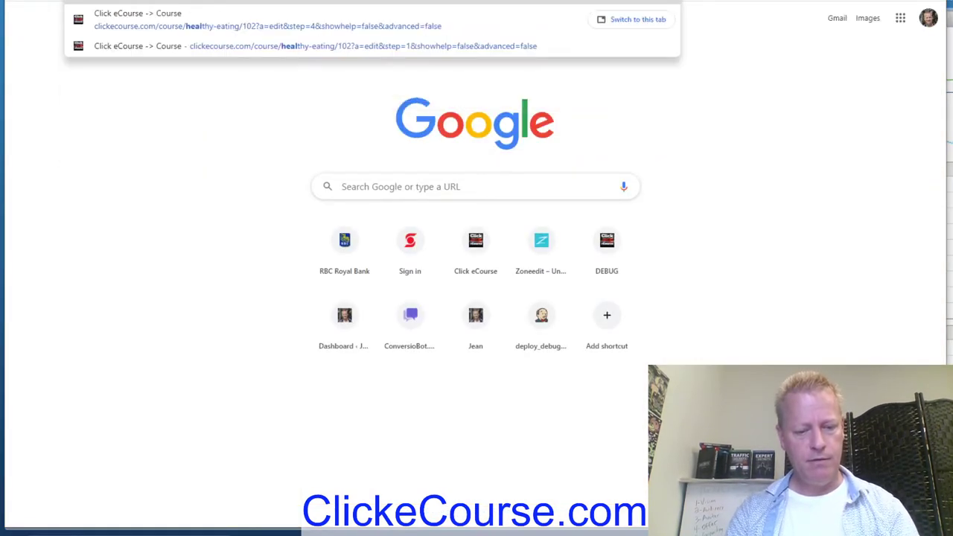
key("Return")
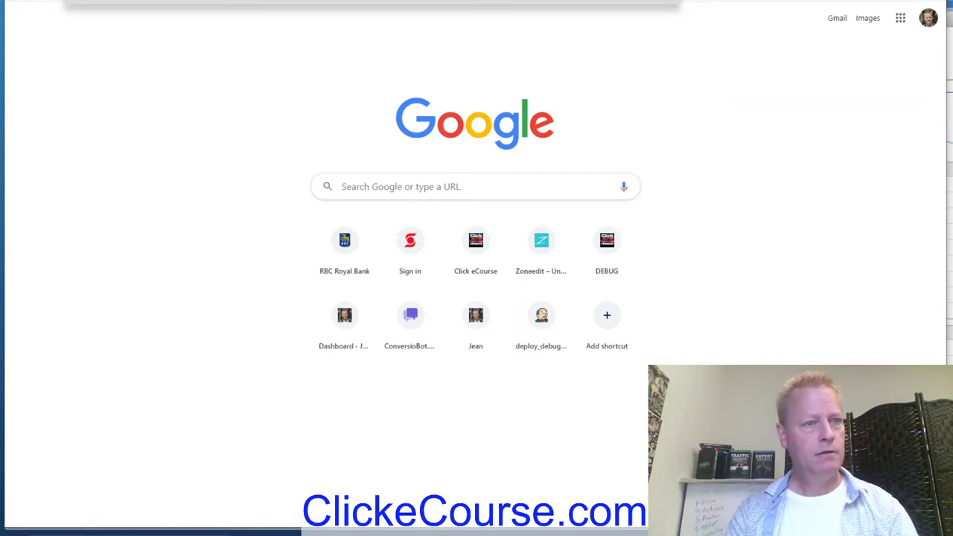
key("Return")
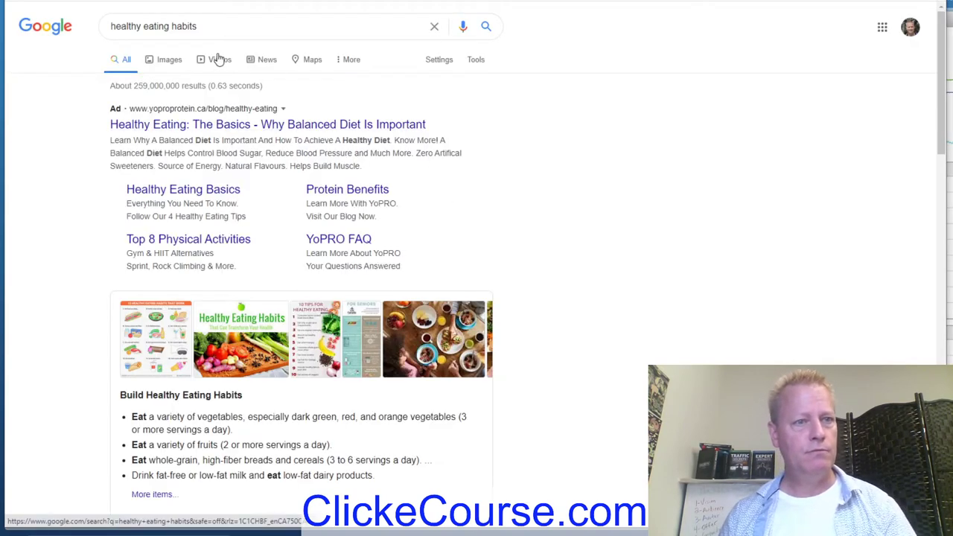
left_click(169, 59)
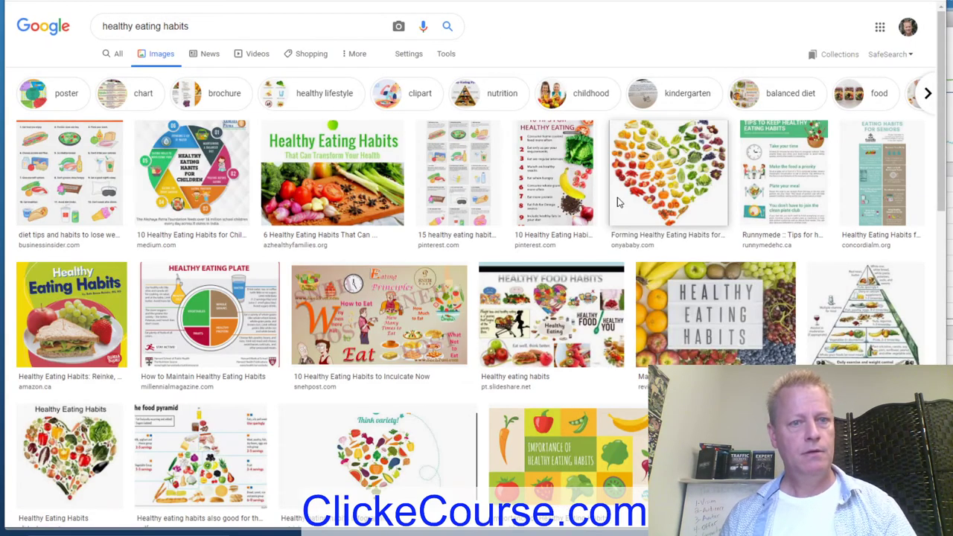
left_click(446, 55)
left_click(411, 56)
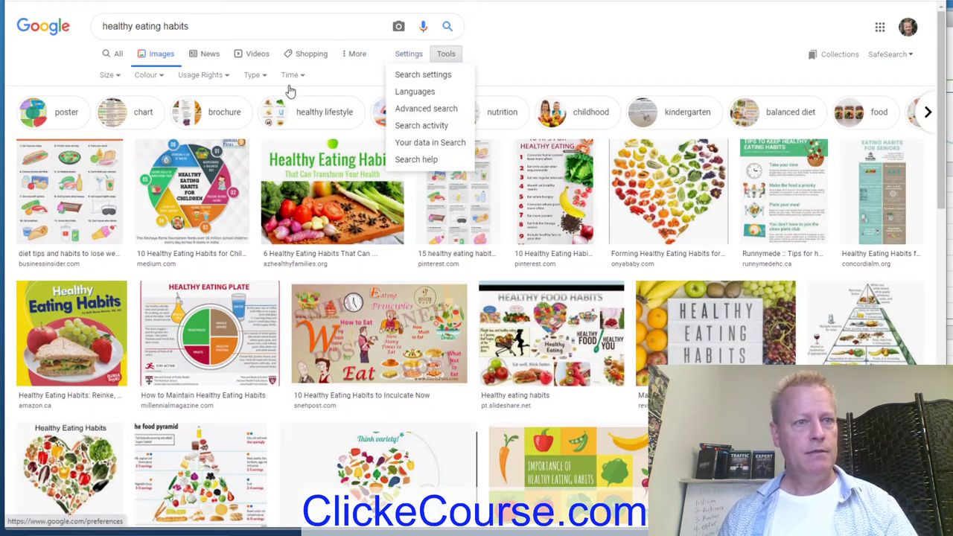
left_click(223, 78)
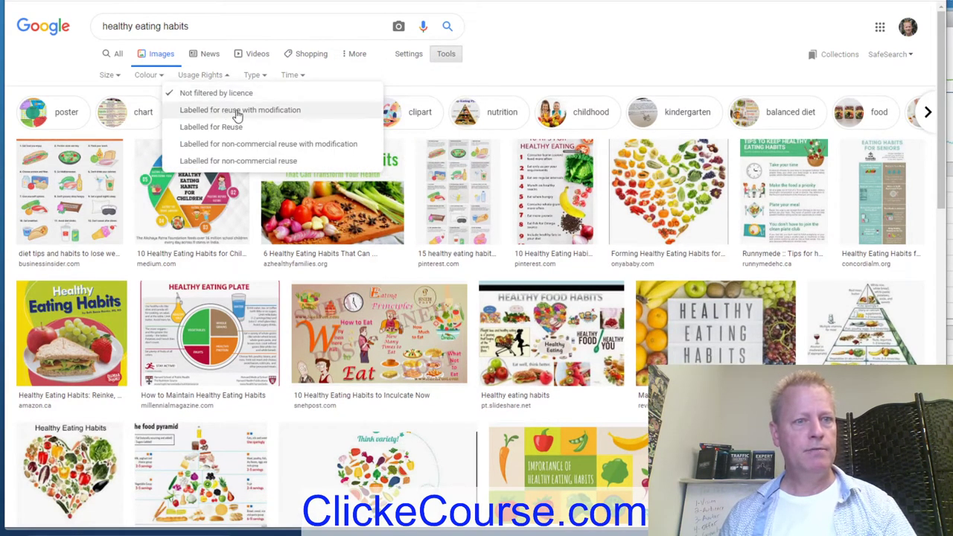
left_click(231, 110)
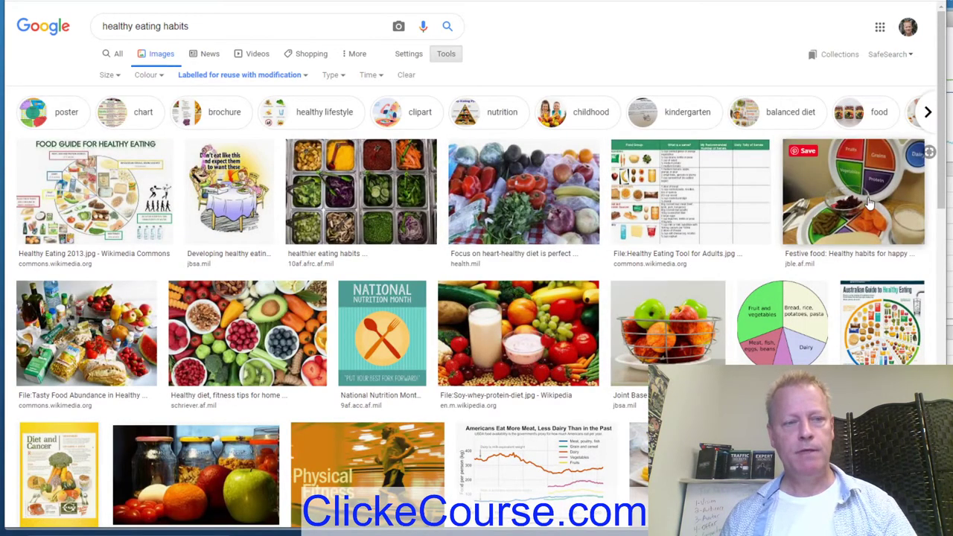
- Save the 'Healthy diet, fitness tips' image to Downloads as 200403-F-PO640-1002.png
left_click(260, 339)
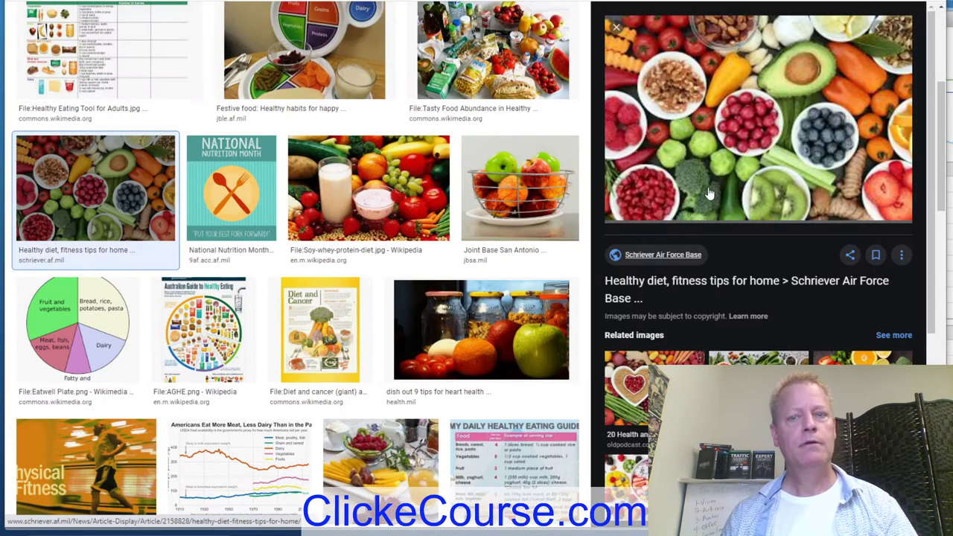
right_click(742, 155)
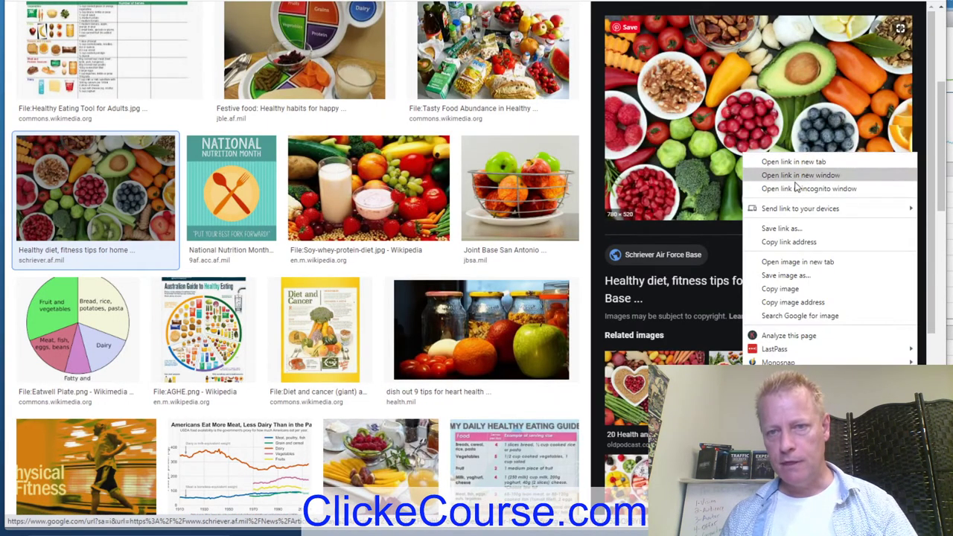
left_click(817, 275)
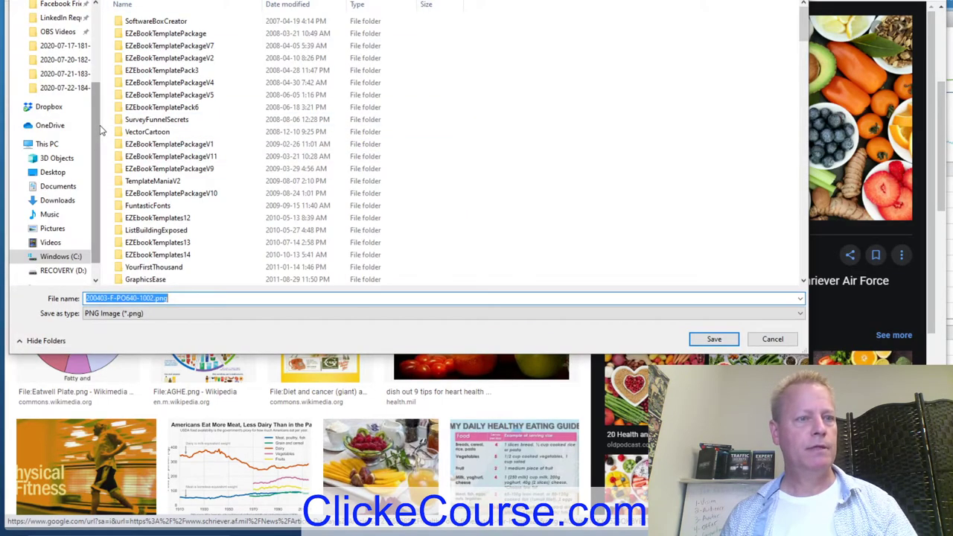
left_click(67, 200)
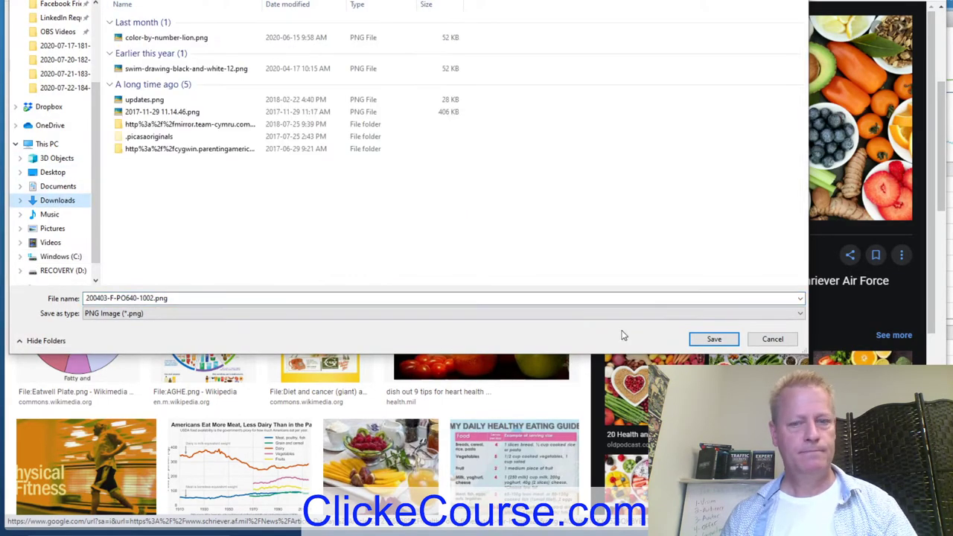
left_click(700, 343)
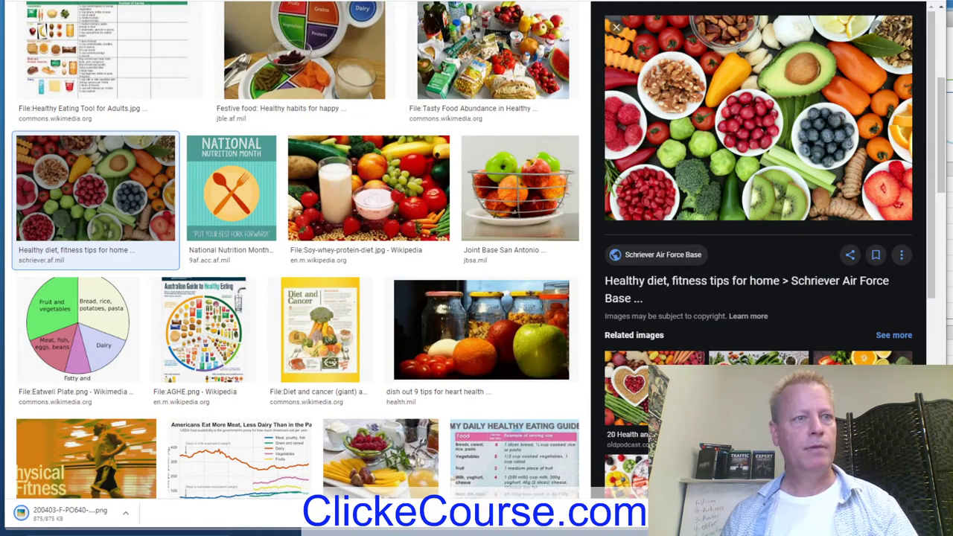
- Upload 200403-F-PO640-1002.png from Downloads as the cover image, then go back to verify it
key("ctrl+Tab")
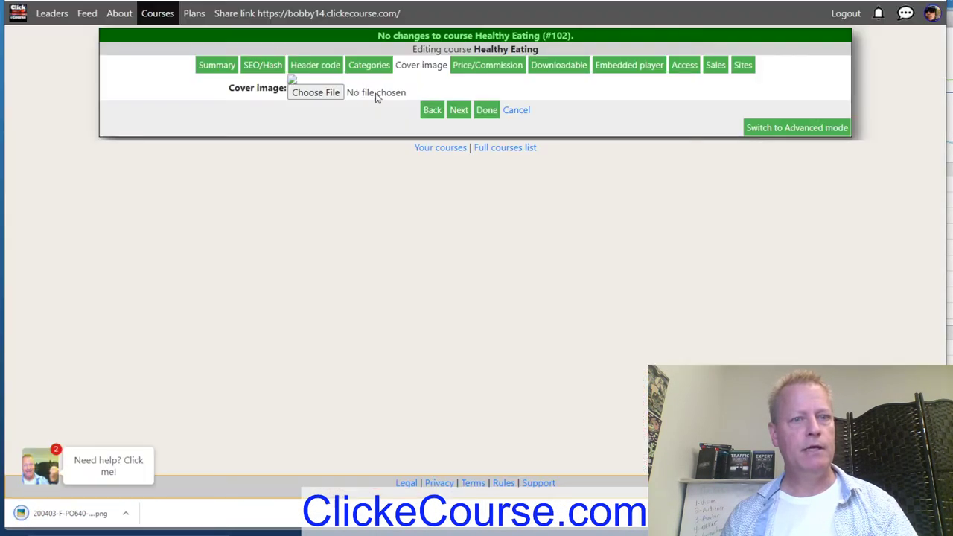
left_click(316, 92)
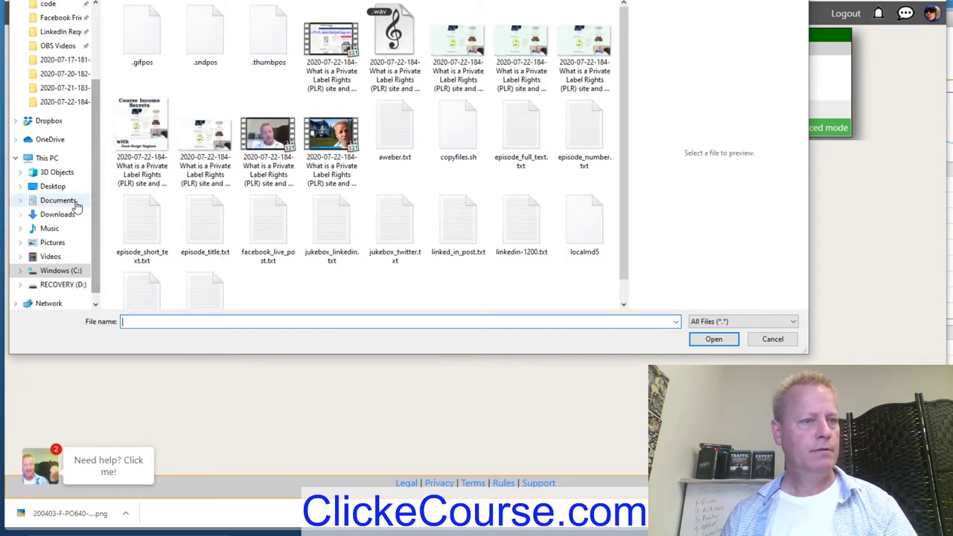
left_click(58, 214)
left_click(175, 37)
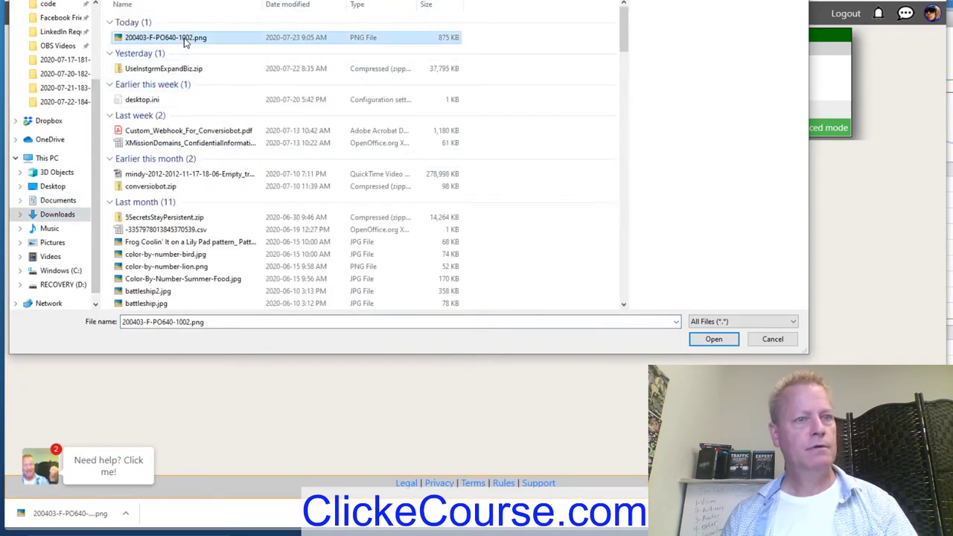
left_click(714, 339)
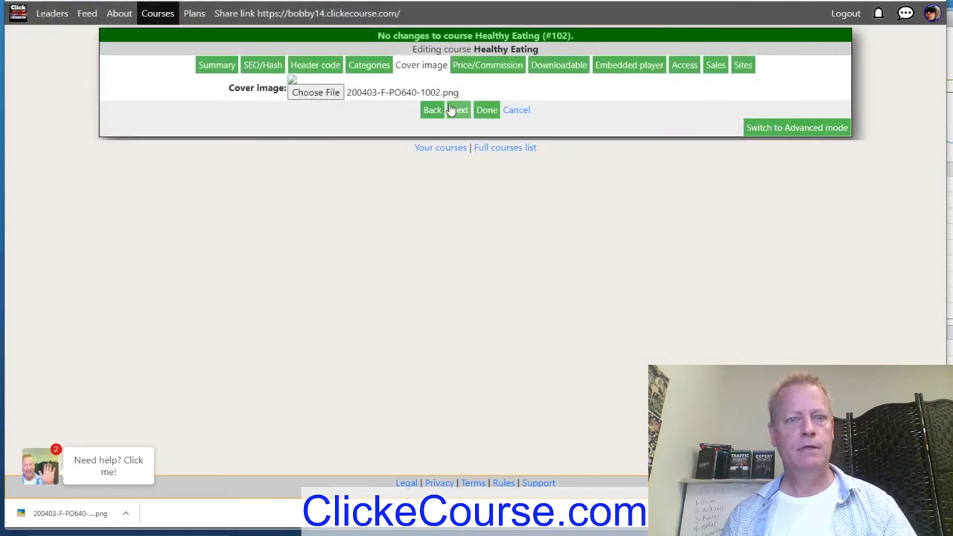
left_click(459, 110)
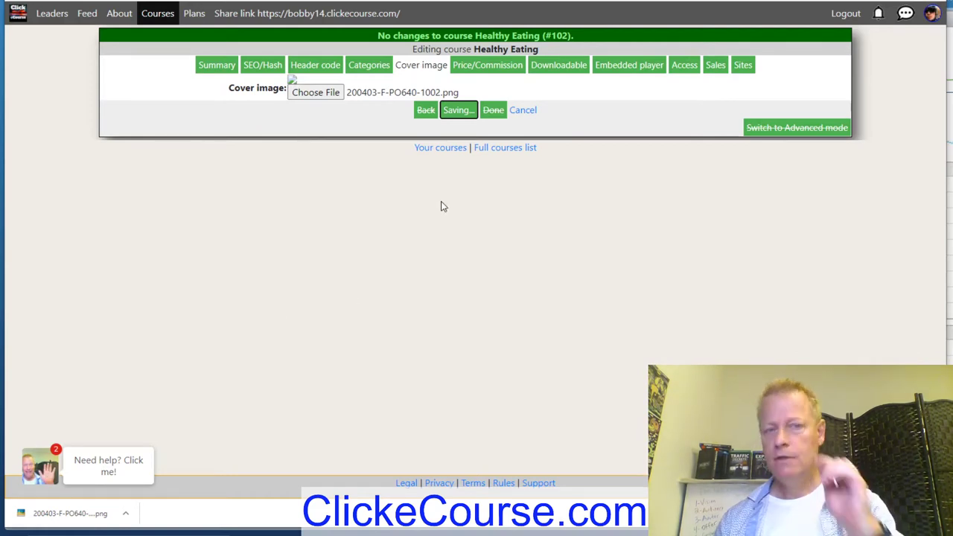
left_click(433, 147)
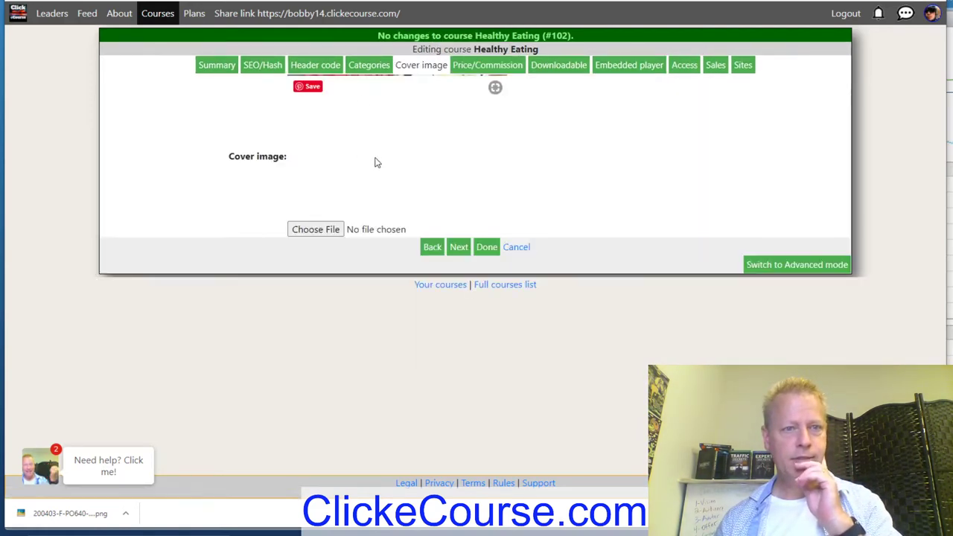
- Enter a price of 0 for Healthy Eating and save the pricing step
left_click(455, 249)
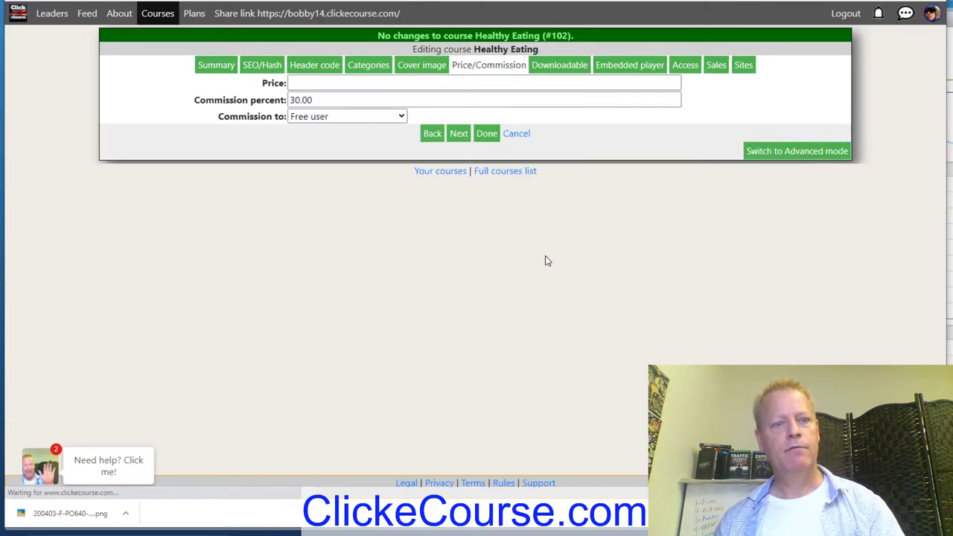
left_click(327, 81)
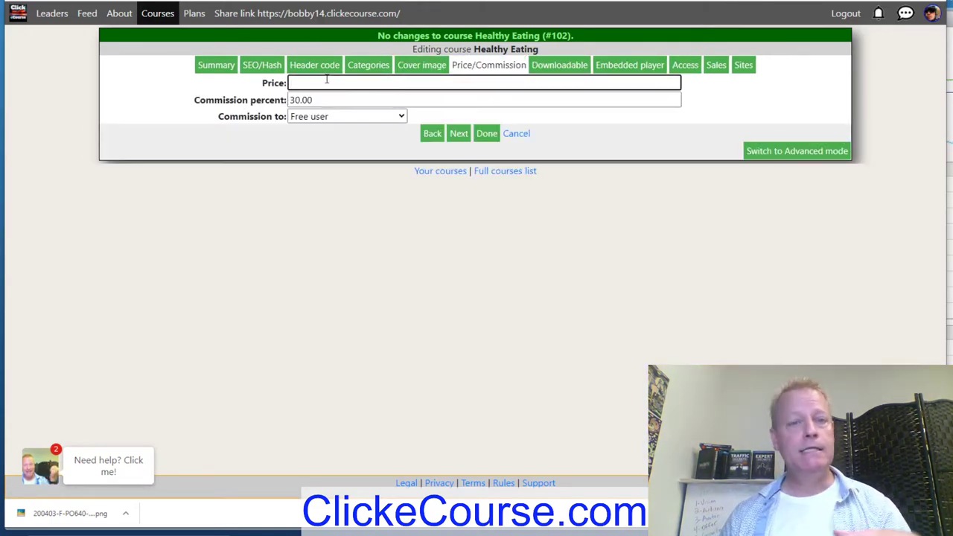
type("0")
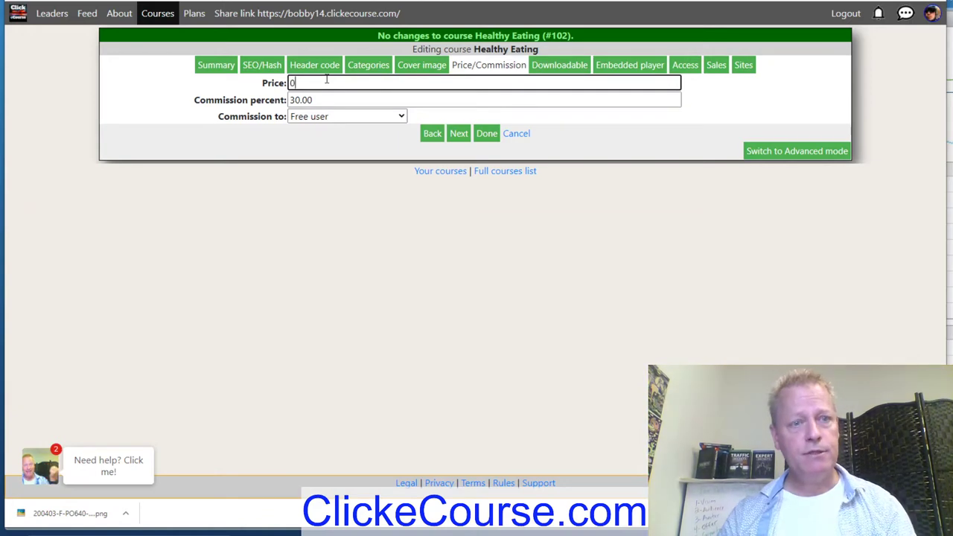
left_click_drag(341, 97, 277, 100)
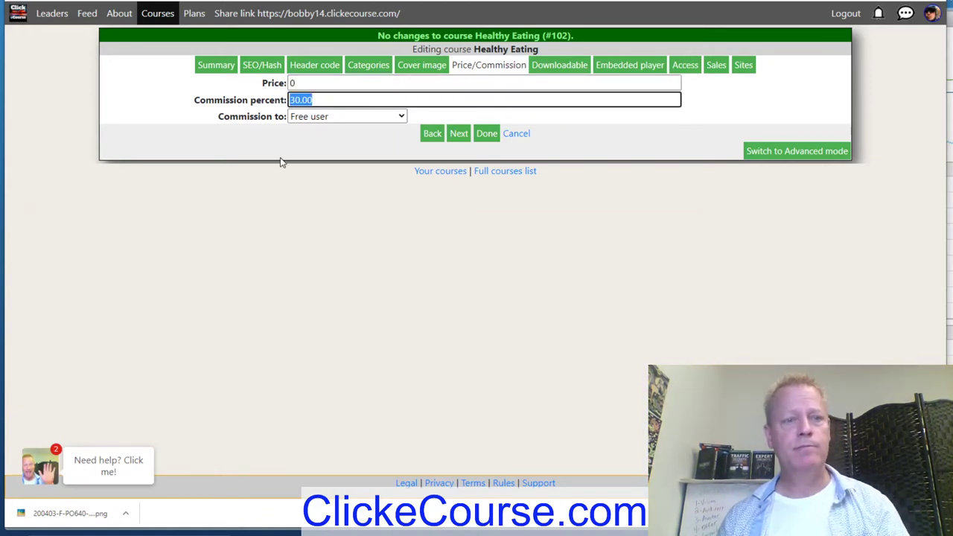
left_click(465, 137)
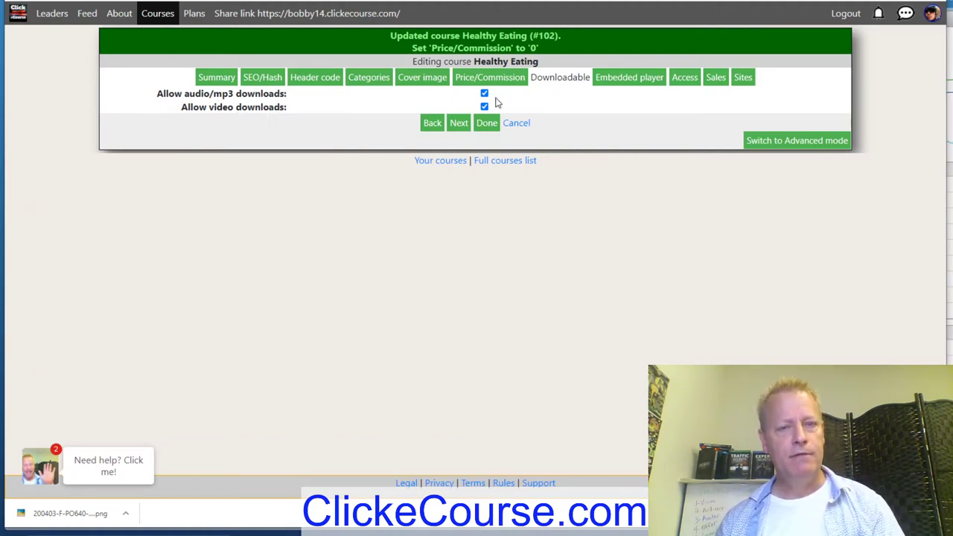
- Uncheck Allow video downloads, keeping audio downloads allowed, and save the Downloadable step
left_click_drag(179, 89, 303, 115)
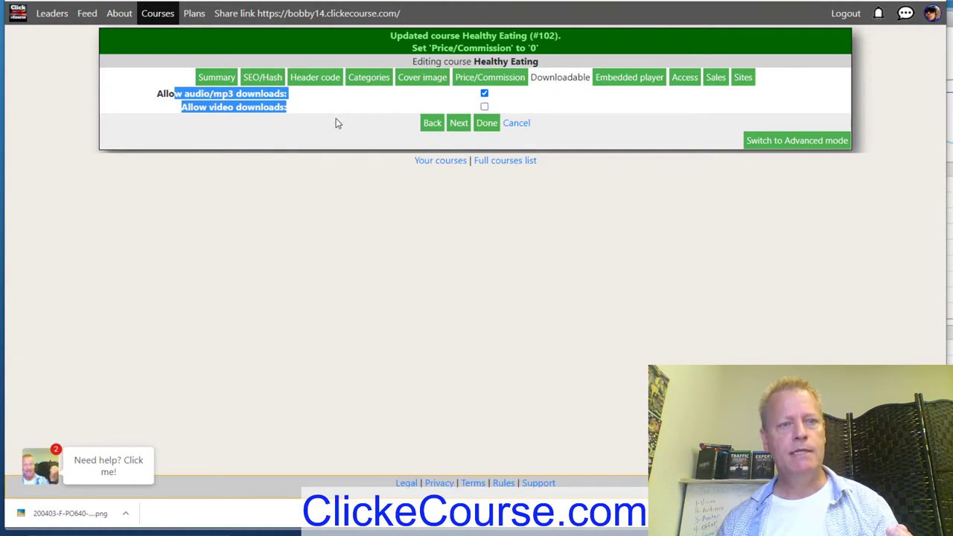
left_click(260, 99)
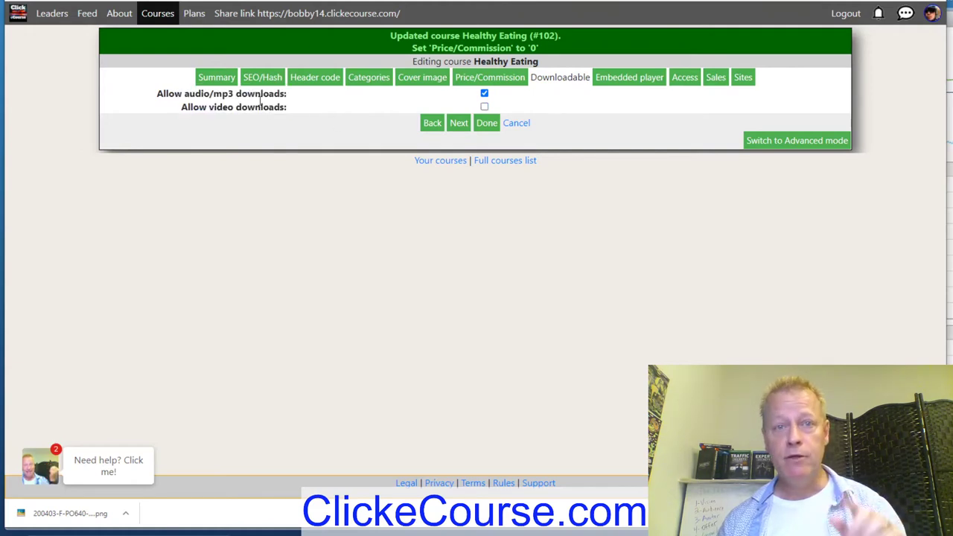
left_click_drag(189, 94, 286, 108)
left_click(313, 103)
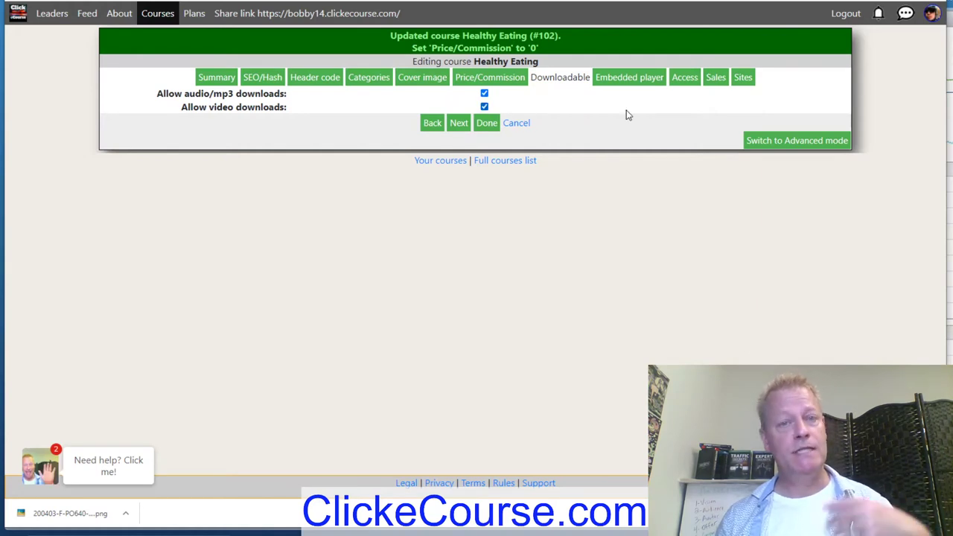
left_click(484, 107)
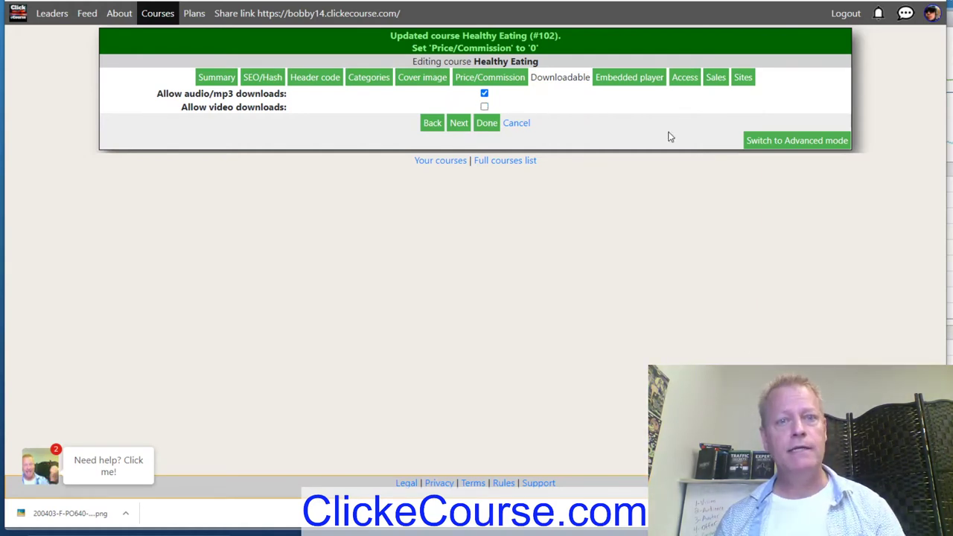
left_click(634, 81)
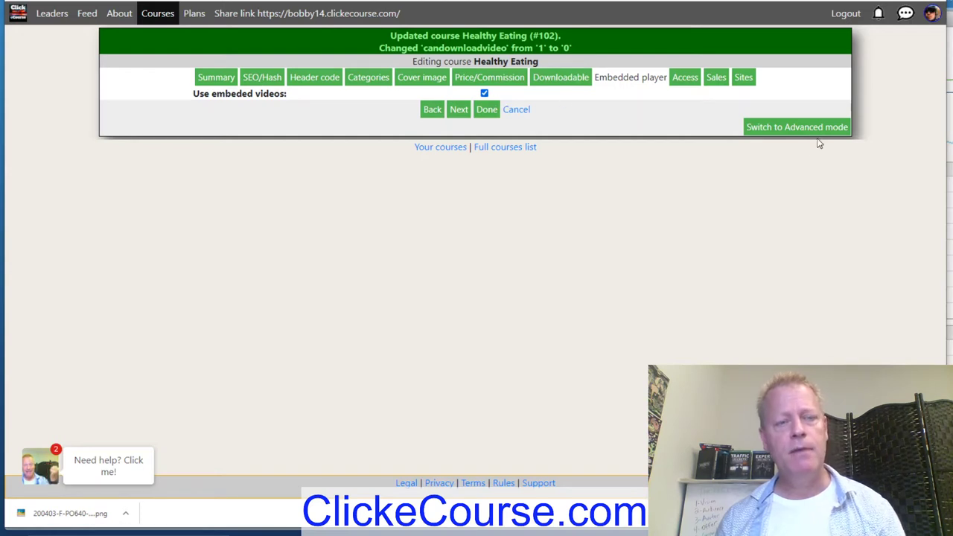
- Review the course's access levels and leave them unchanged
left_click(685, 78)
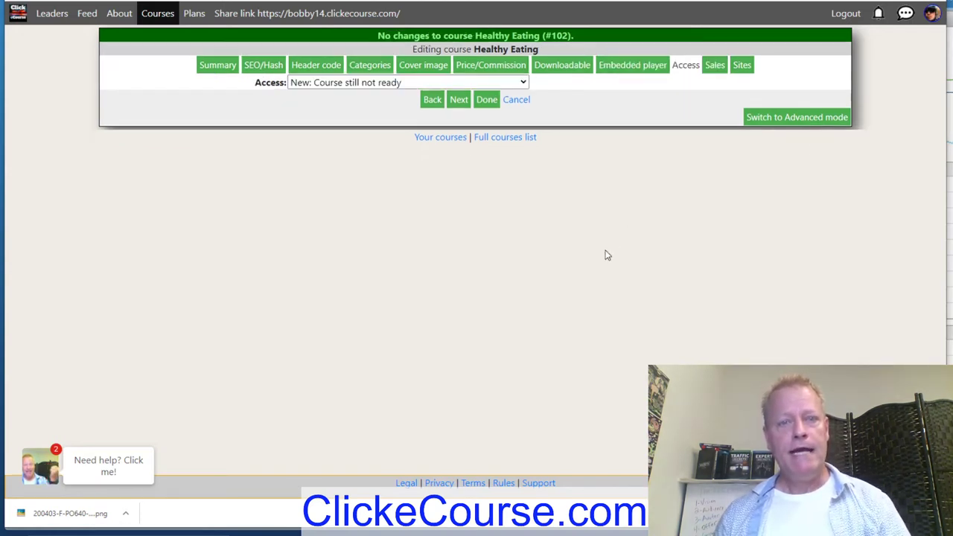
left_click(368, 84)
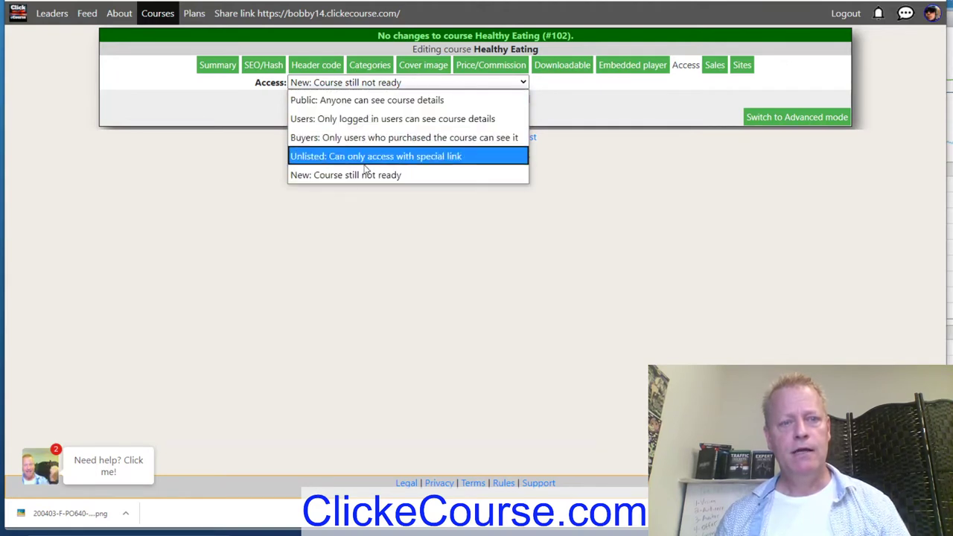
left_click(323, 179)
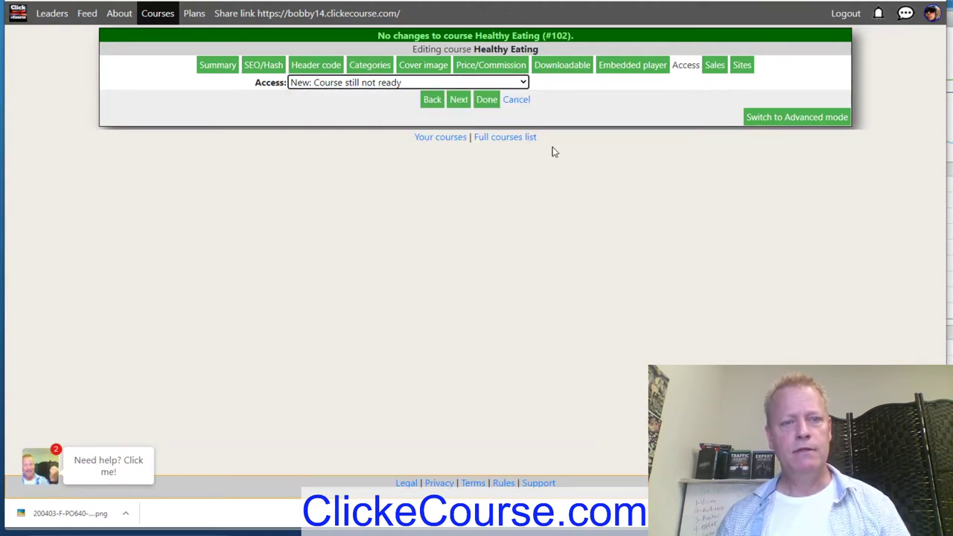
left_click(518, 82)
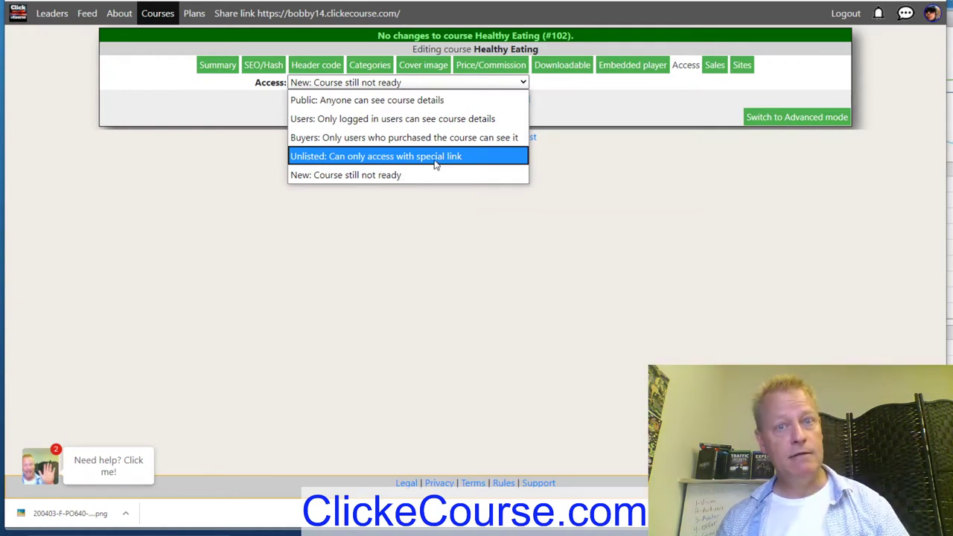
left_click(594, 114)
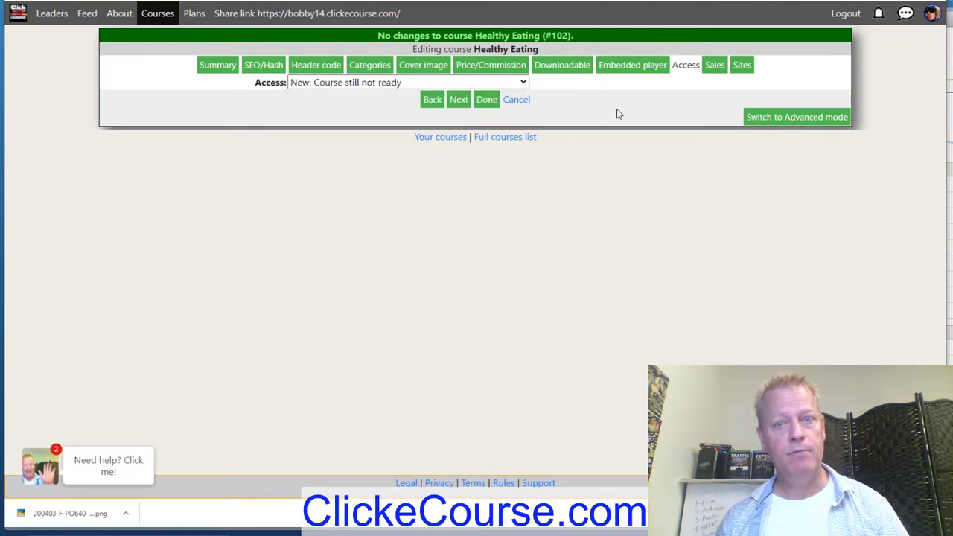
- Show the course on sites Master Of Simple through Click eLearn (113) and save the settings
left_click(741, 71)
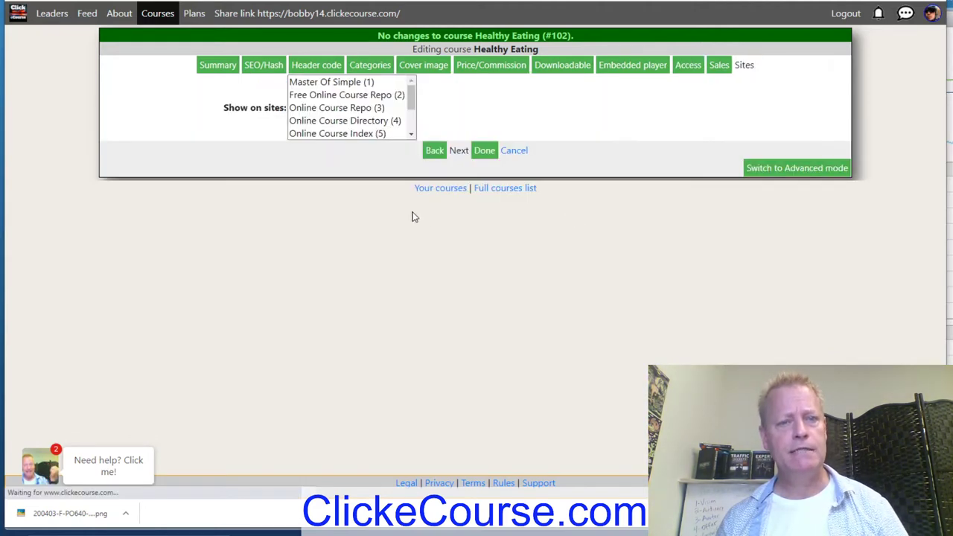
mouse_move(410, 93)
left_mouse_down()
mouse_move(411, 125)
mouse_move(413, 80)
left_mouse_up()
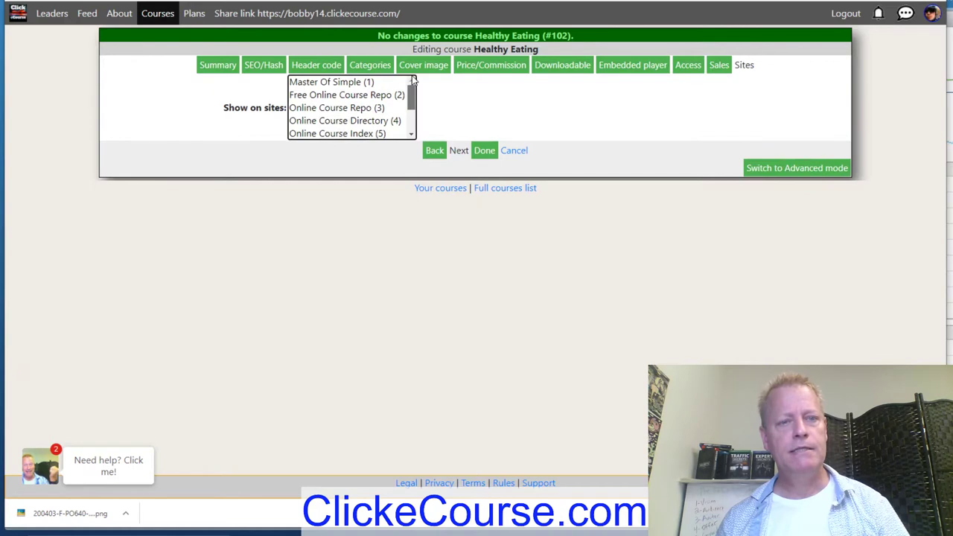
left_click(358, 82)
scroll(392, 115, "down", 2)
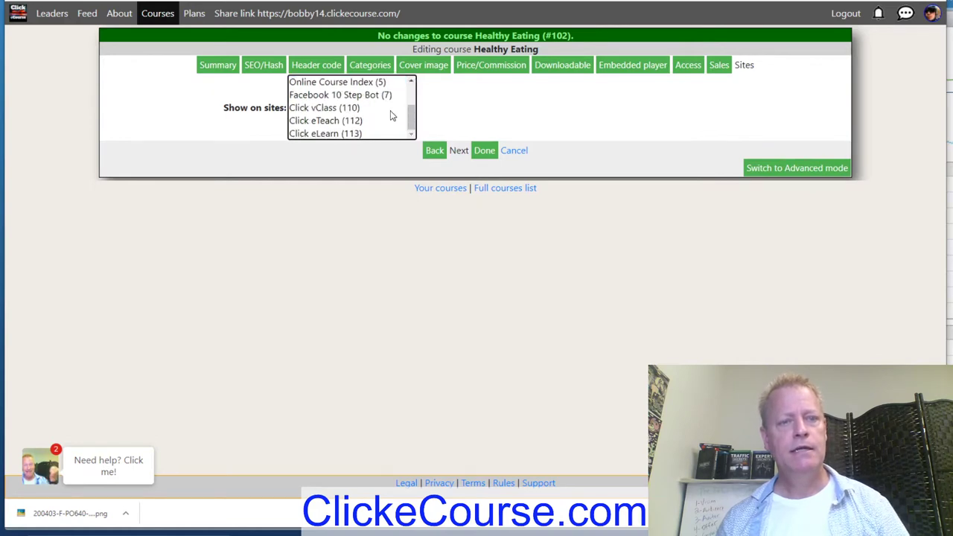
left_click(347, 134, "shift")
mouse_move(411, 123)
left_mouse_down()
mouse_move(411, 90)
mouse_move(411, 123)
left_mouse_up()
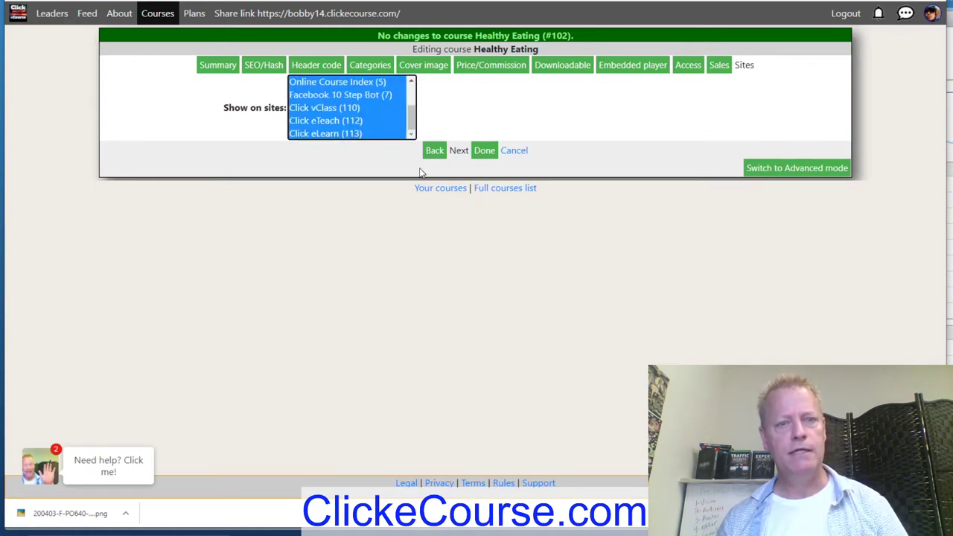
left_click(484, 151)
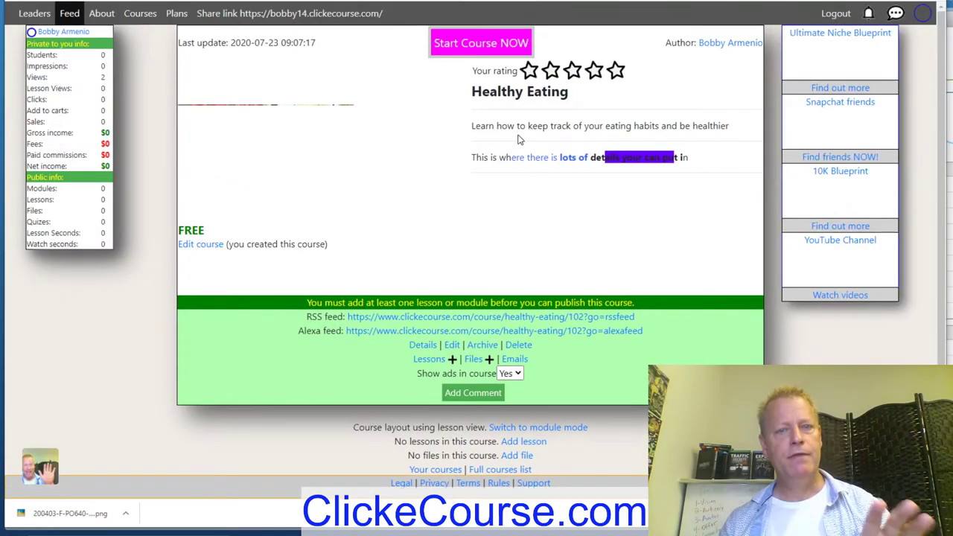
- Review the Healthy Eating course page with its cover image, then open a new browser tab
scroll(454, 224, "down", 1)
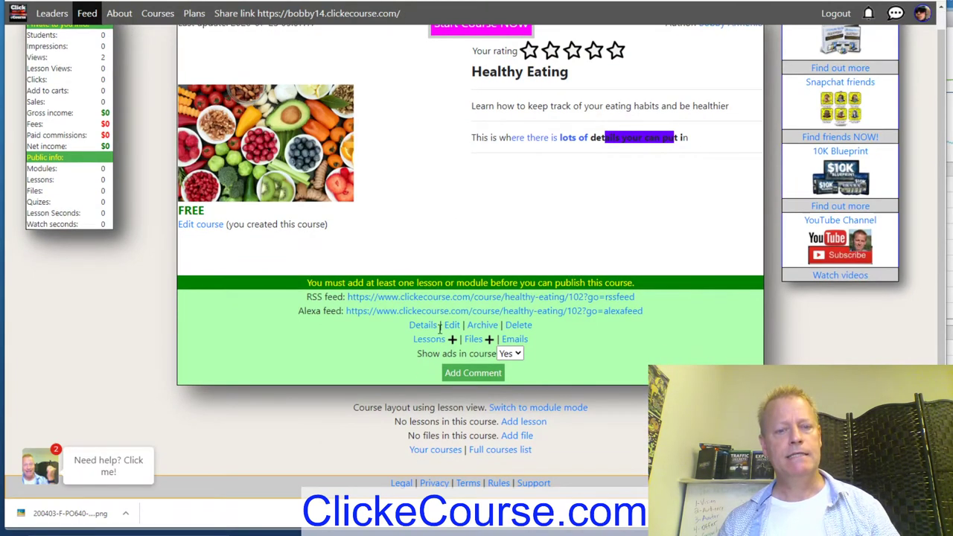
scroll(603, 360, "up", 1)
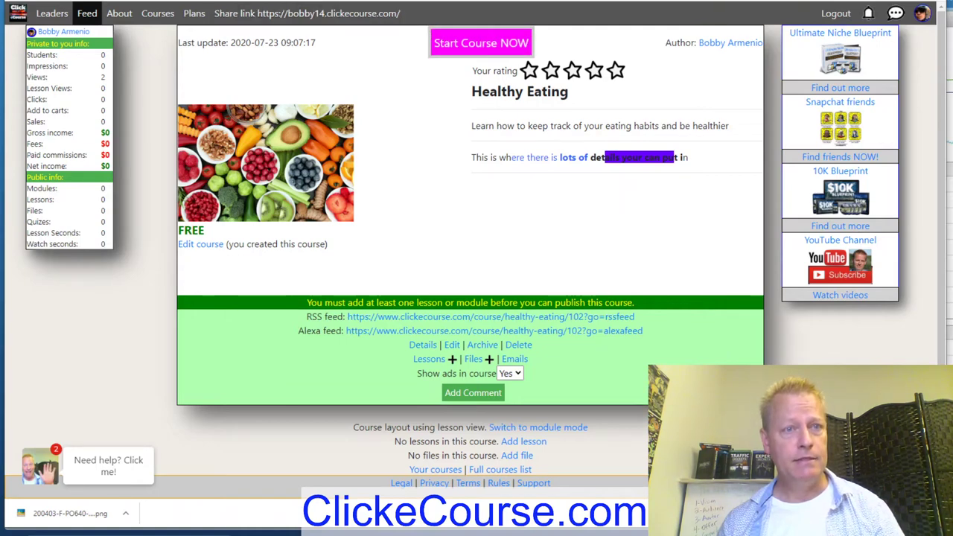
key("ctrl+t")
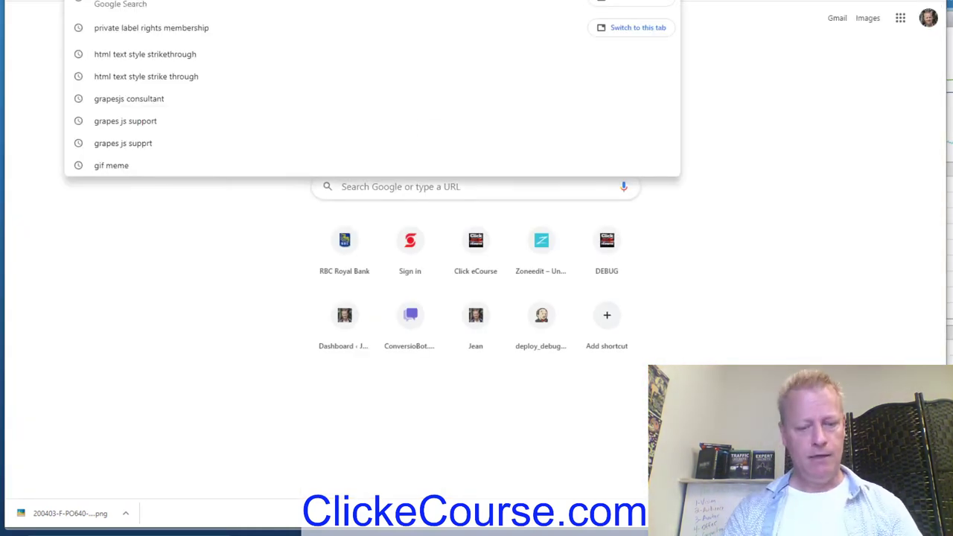
- Go to youtube.com and search for 'healthy eating habits', correcting the misspelled query
type("youtube")
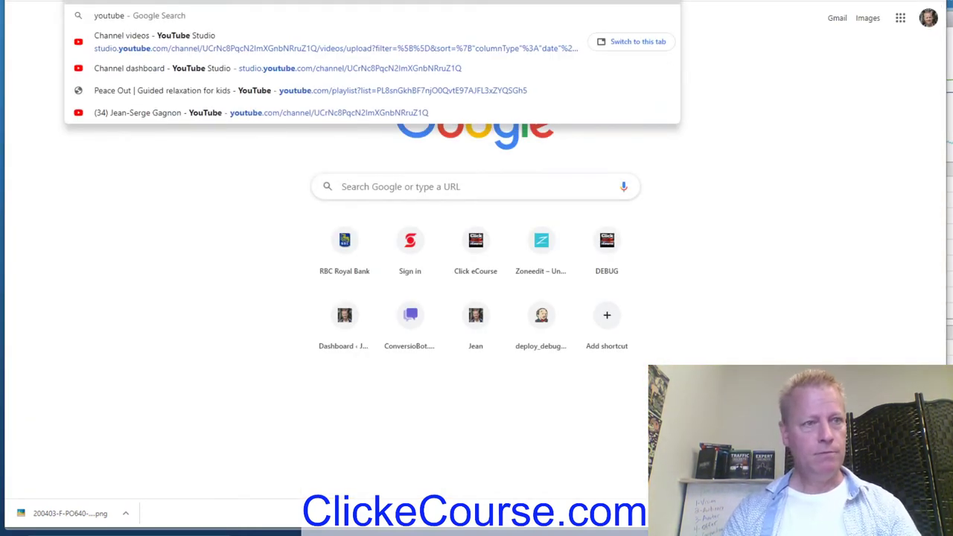
type(".com")
key("Return")
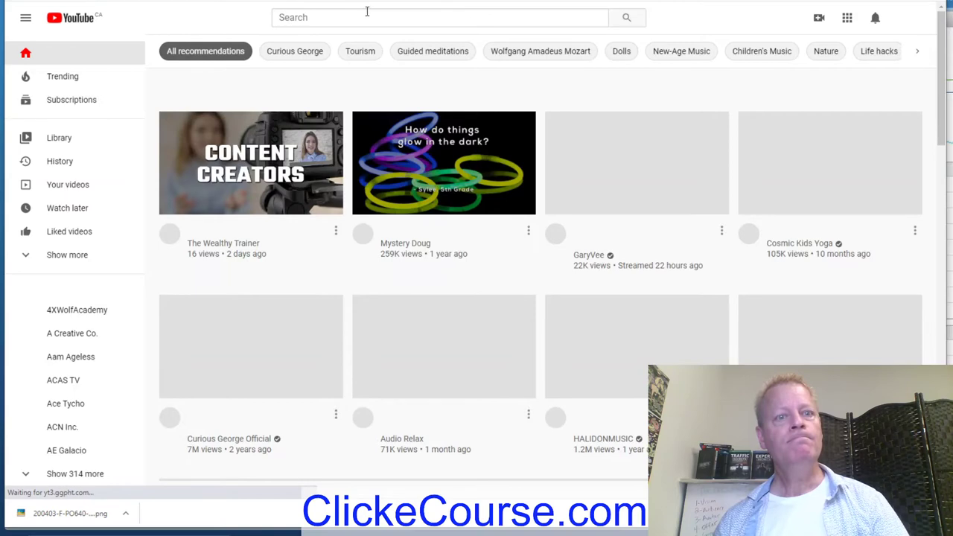
left_click(335, 18)
type("h")
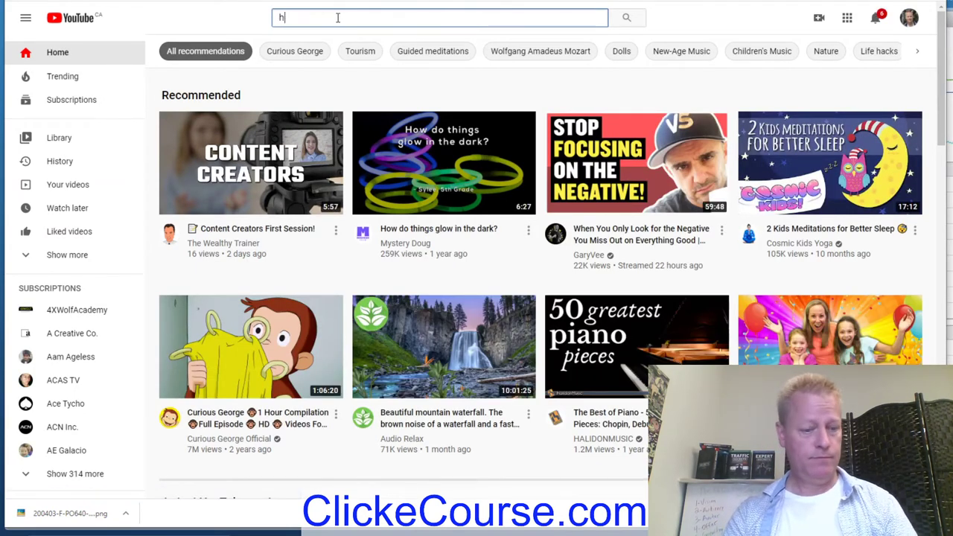
type("ealthy eas")
type("ting habits")
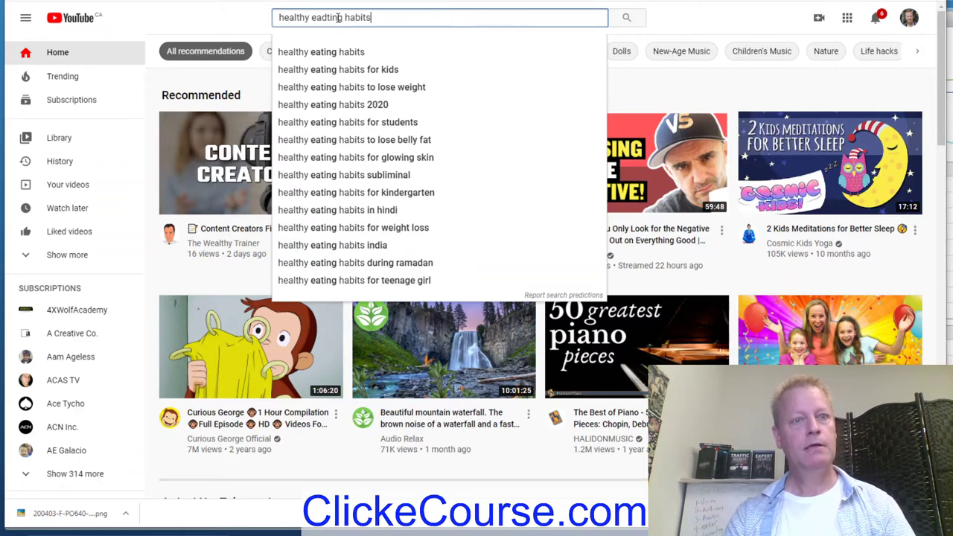
key("Return")
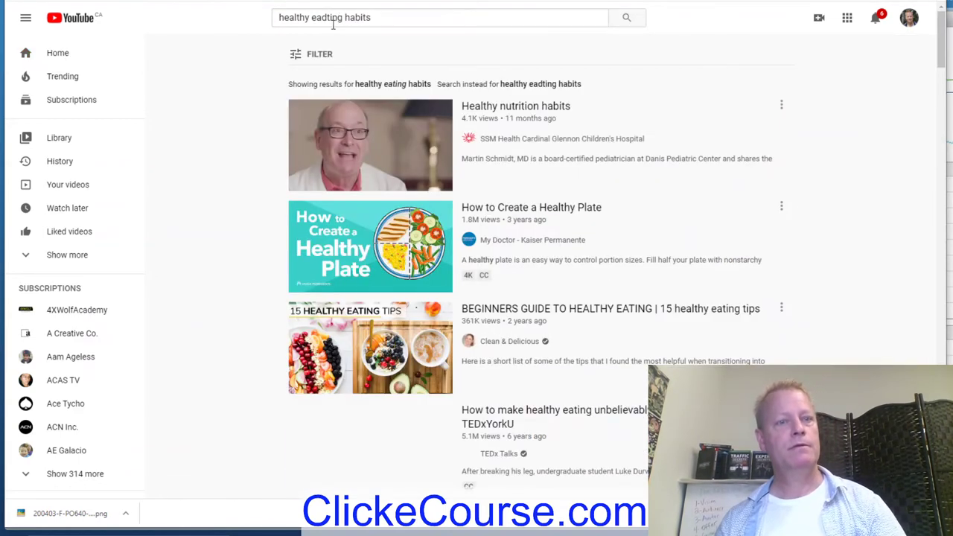
left_click(328, 17)
key("BackSpace")
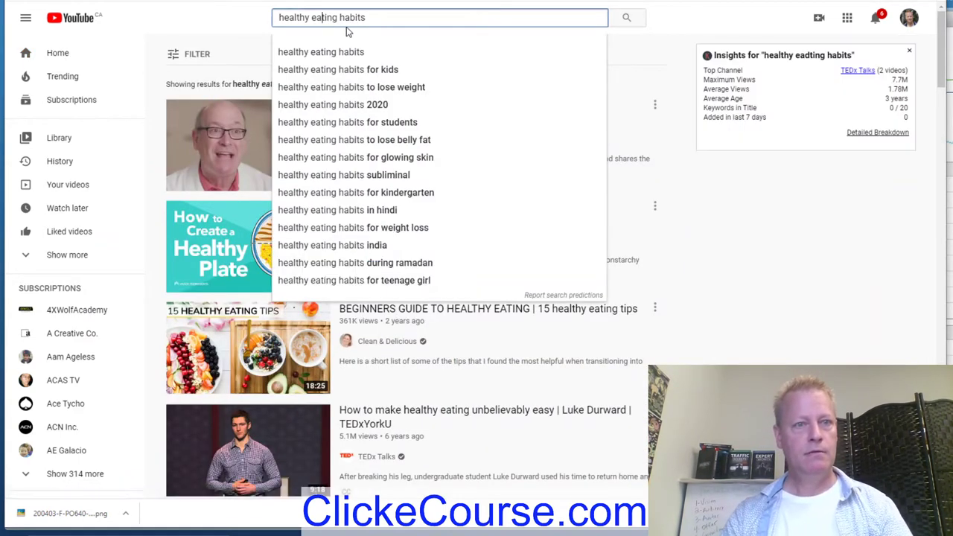
key("Return")
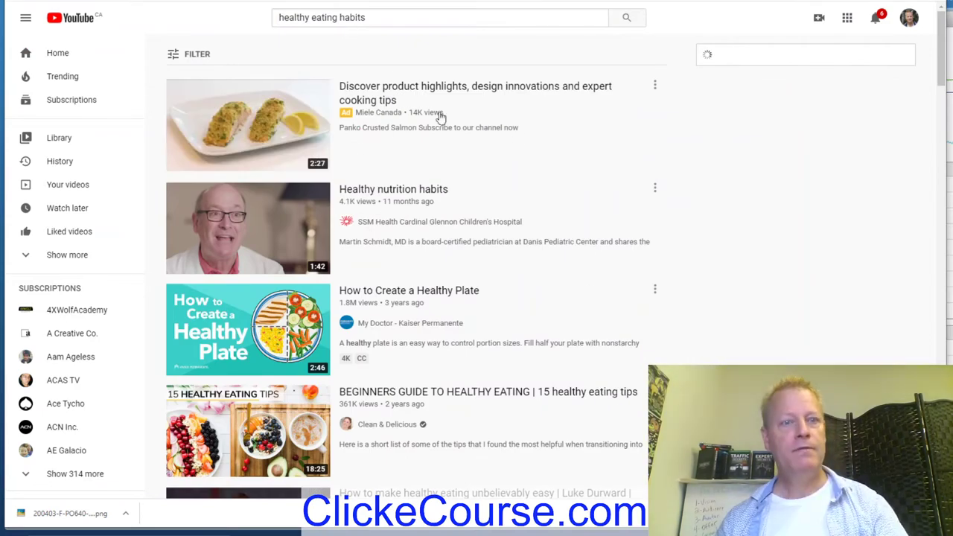
scroll(534, 191, "down", 4)
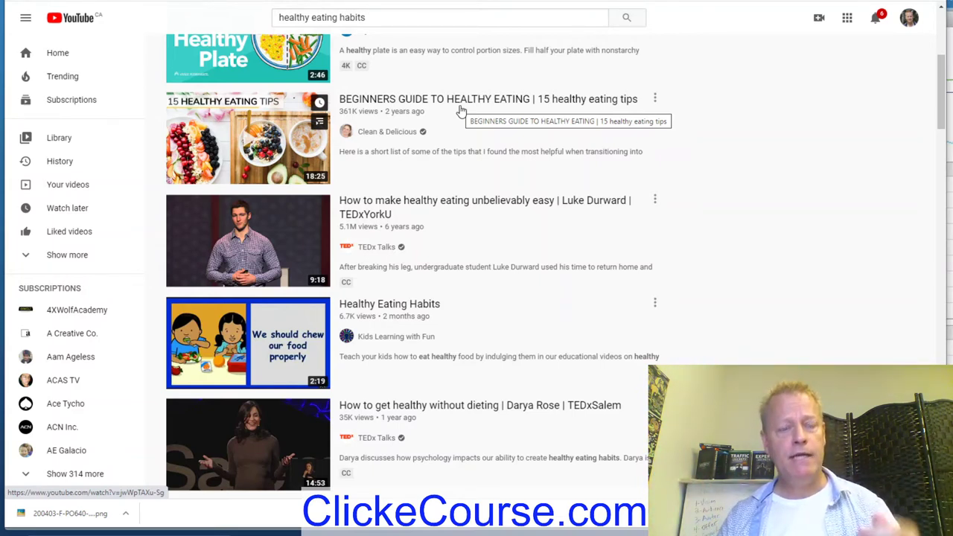
- Copy the BEGINNERS GUIDE TO HEALTHY EATING video link and return to the course page
right_click(419, 100)
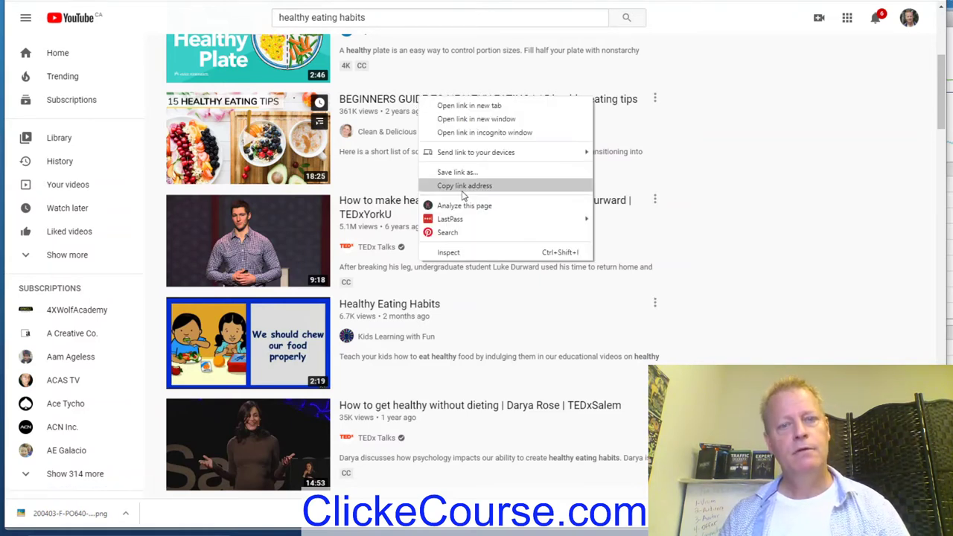
left_click(462, 190)
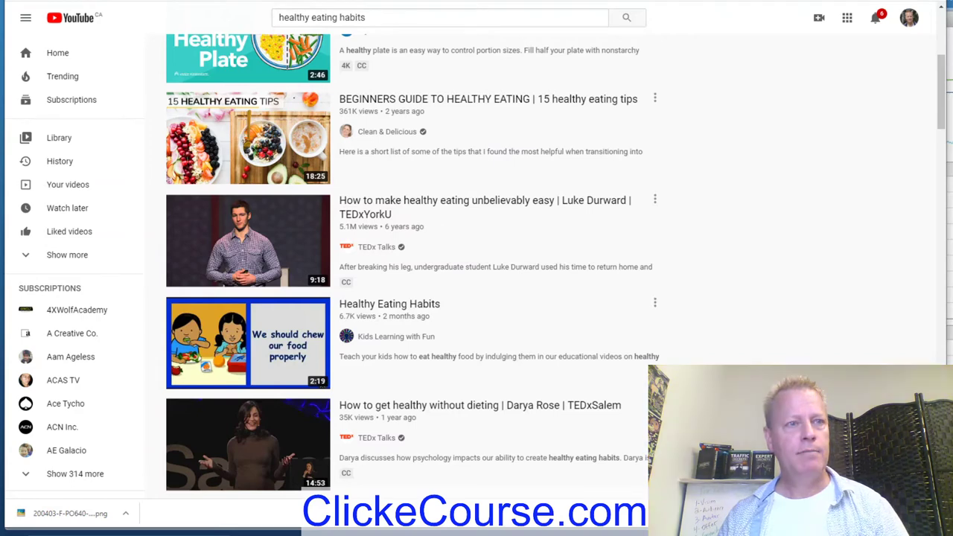
key("ctrl+Tab")
- Add a new Healthy Eating lesson with the copied YouTube link as its URI and save it
left_click(452, 360)
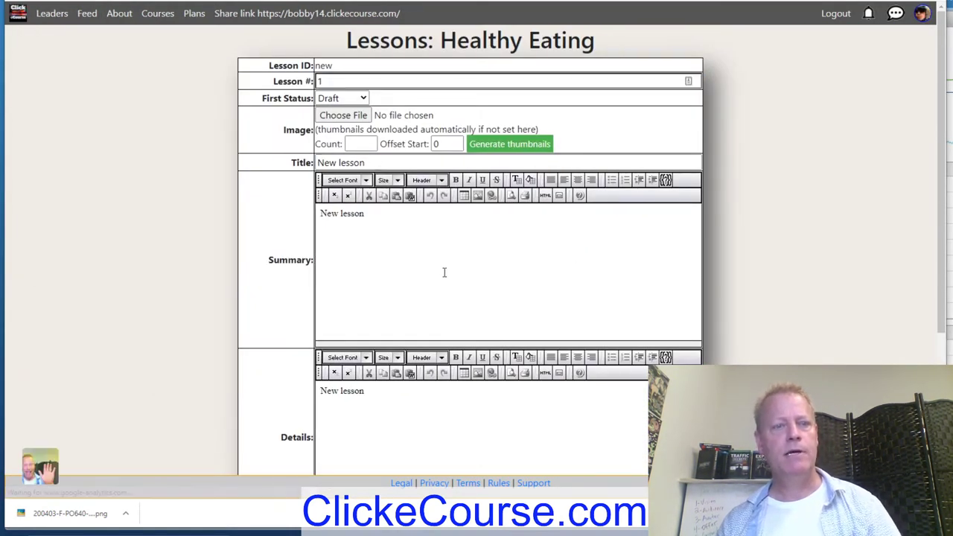
scroll(432, 264, "down", 2)
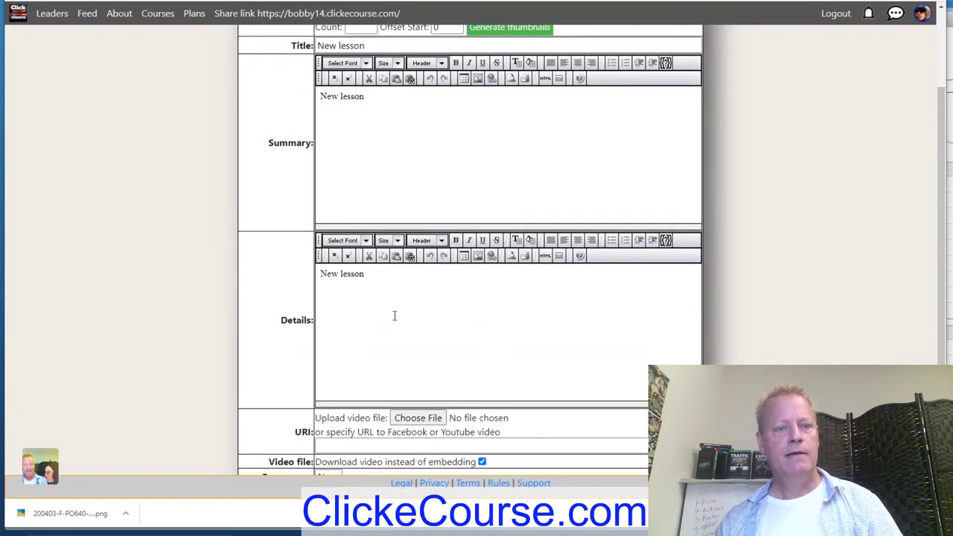
scroll(412, 373, "down", 2)
left_click(419, 320)
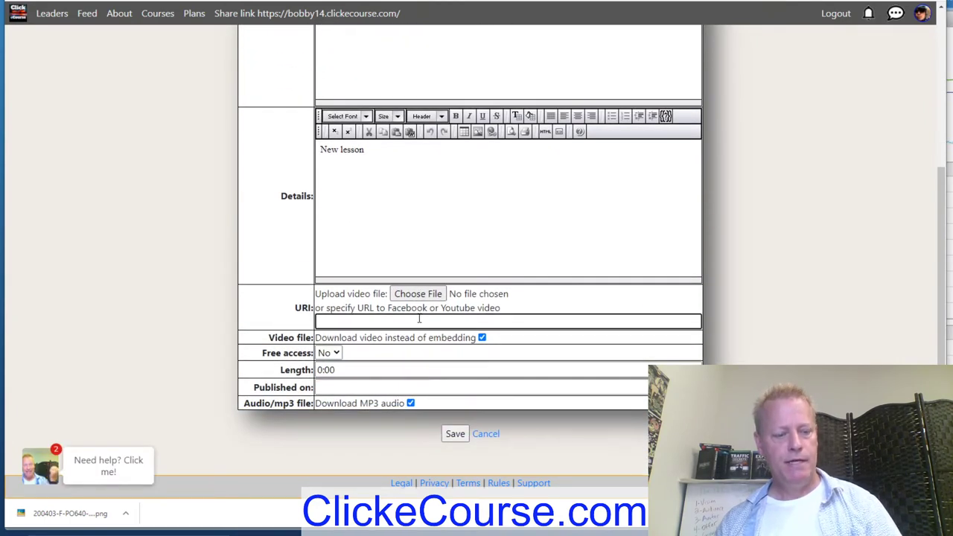
key("ctrl+v")
scroll(559, 325, "up", 4)
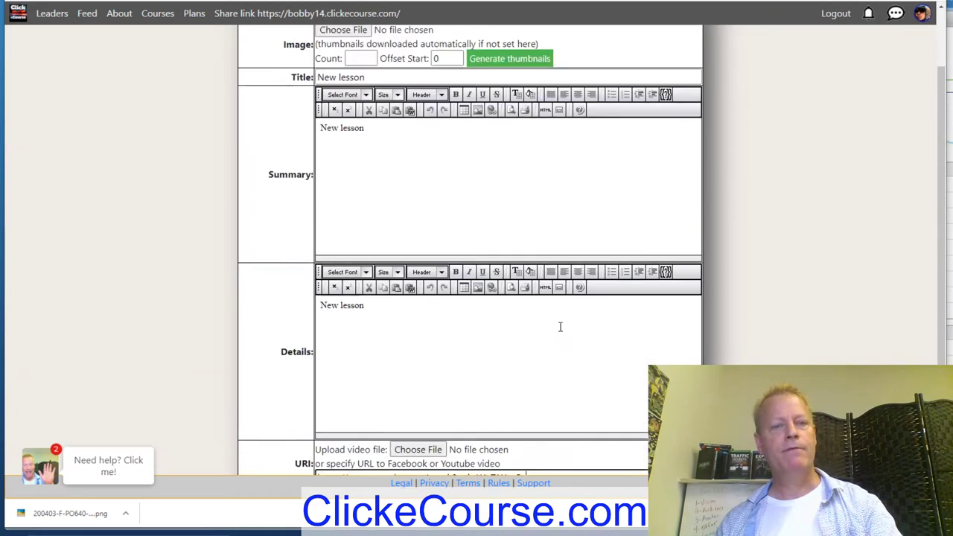
scroll(423, 373, "down", 4)
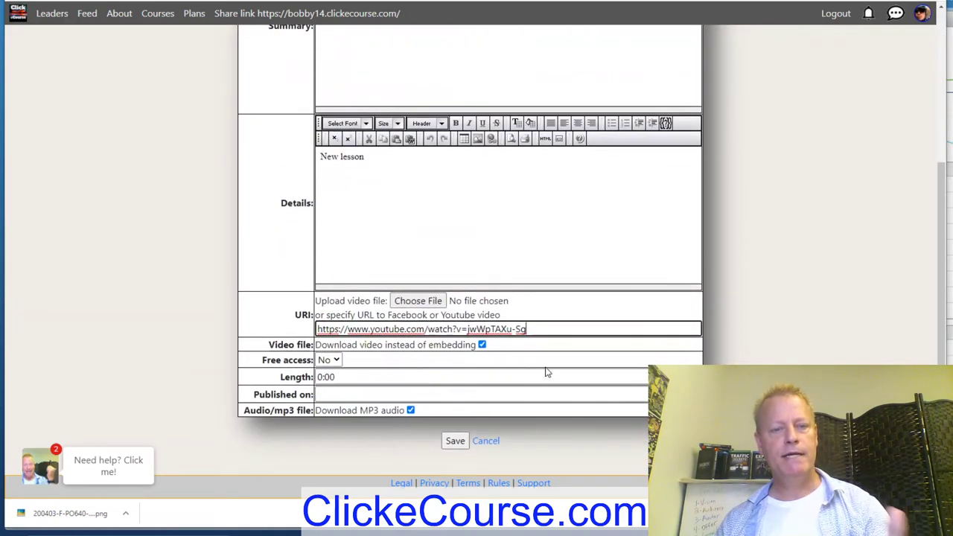
scroll(549, 335, "down", 1)
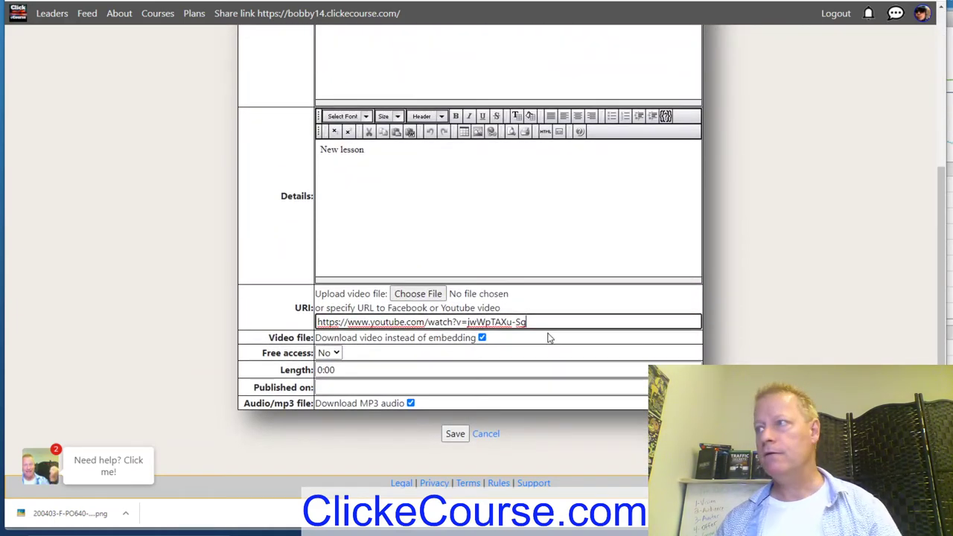
left_click(455, 433)
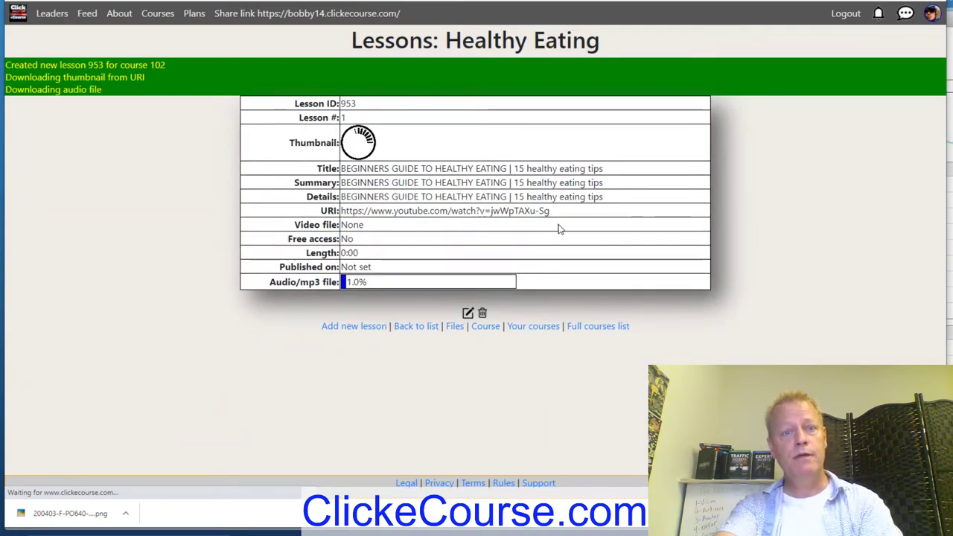
left_click_drag(605, 170, 343, 171)
left_click(371, 182)
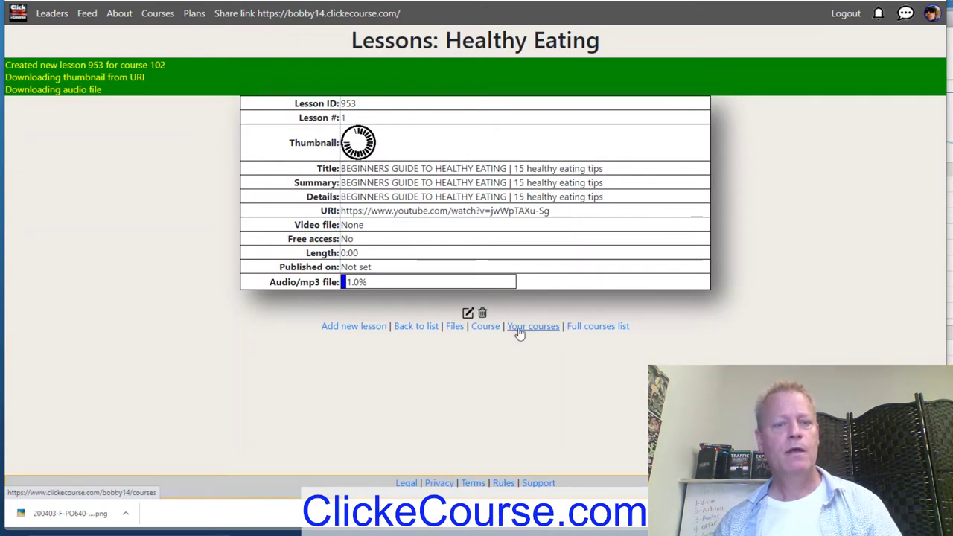
left_click(484, 328)
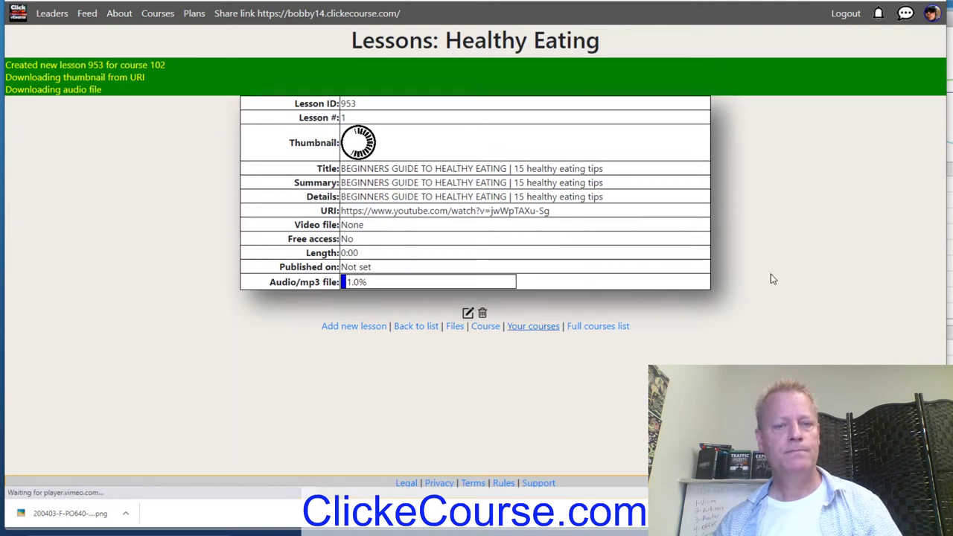
scroll(717, 346, "down", 4)
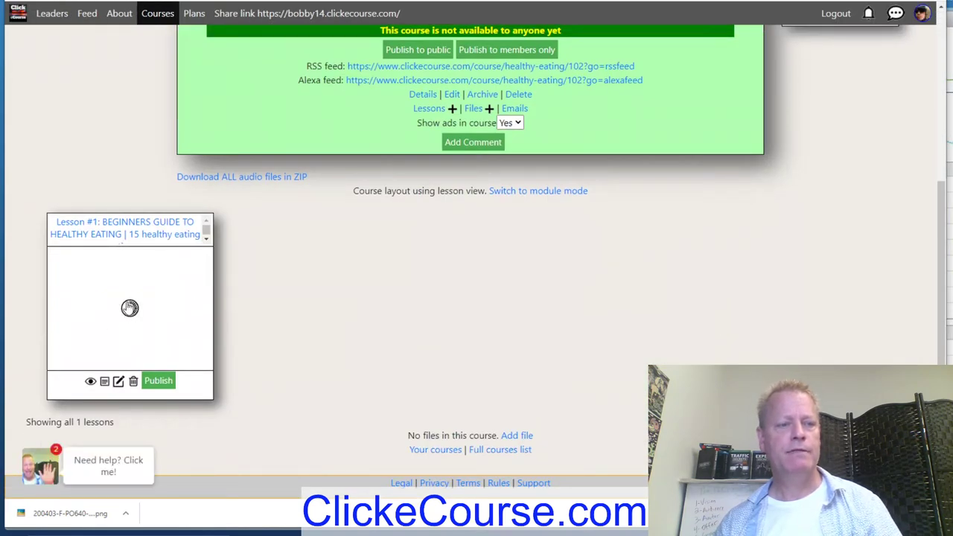
scroll(398, 323, "up", 2)
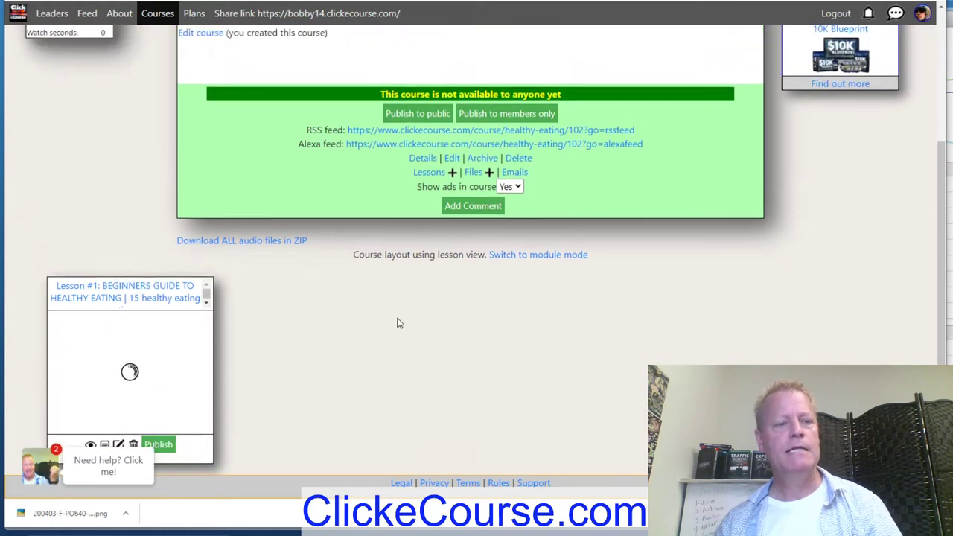
scroll(399, 323, "down", 2)
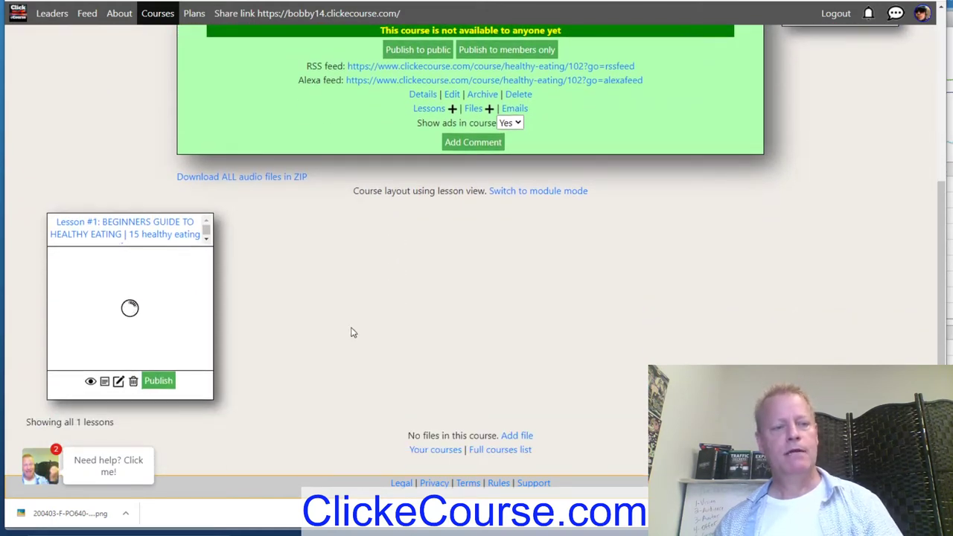
left_click(118, 383)
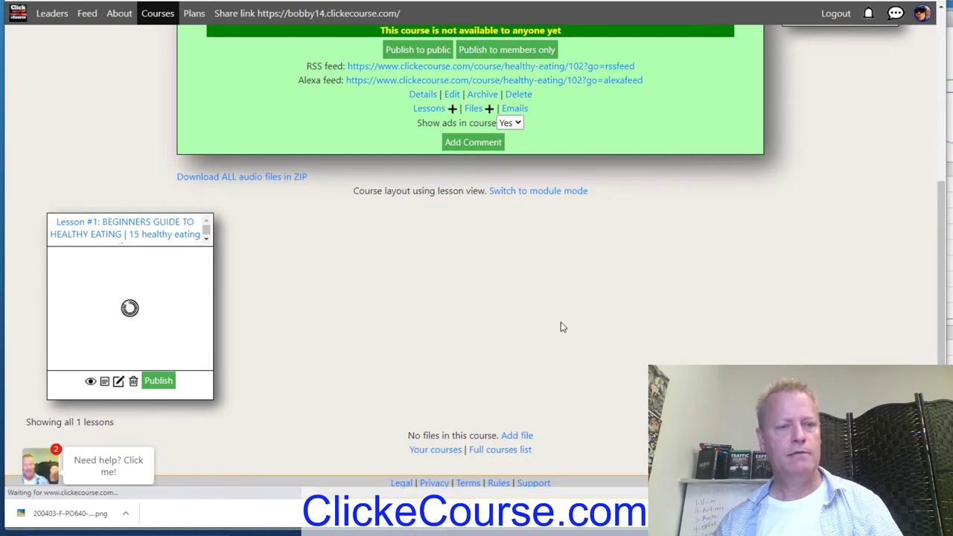
scroll(852, 336, "down", 3)
scroll(851, 336, "up", 3)
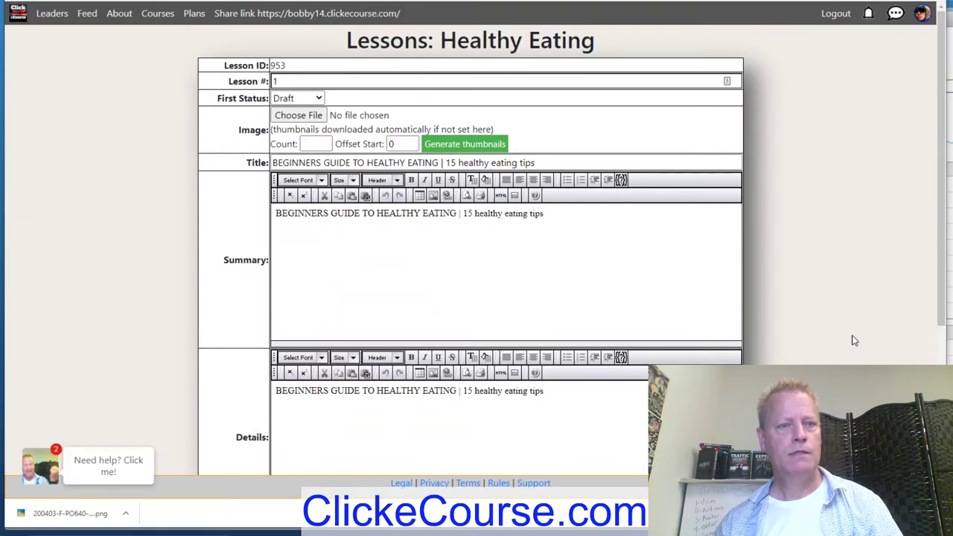
scroll(530, 461, "down", 3)
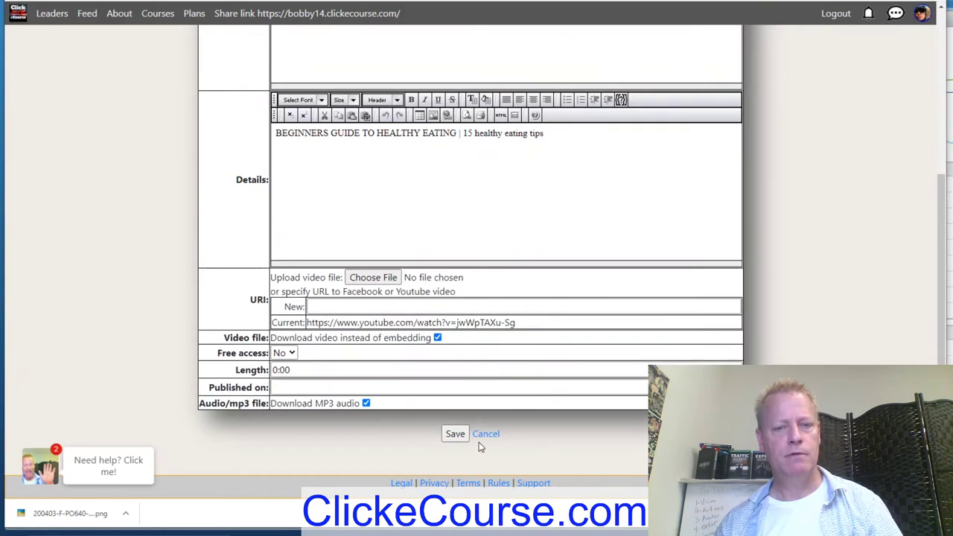
left_click(484, 436)
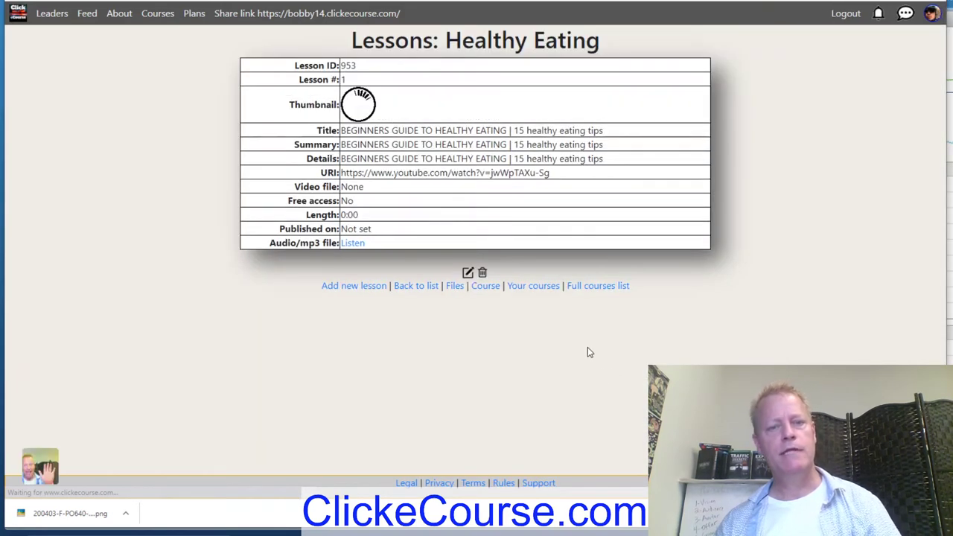
- Start a second lesson and copy the Healthy Eating Habits video link from YouTube
left_click(365, 295)
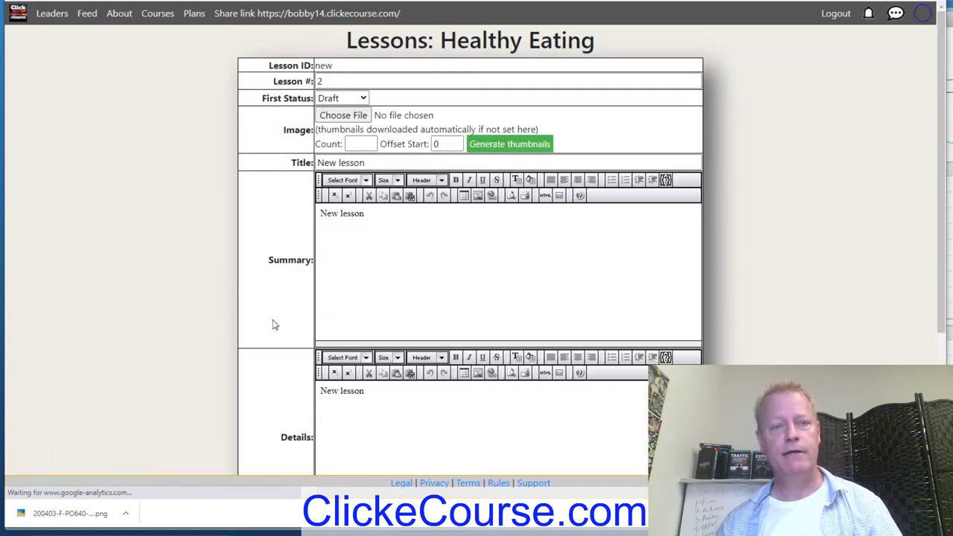
key("ctrl+Tab")
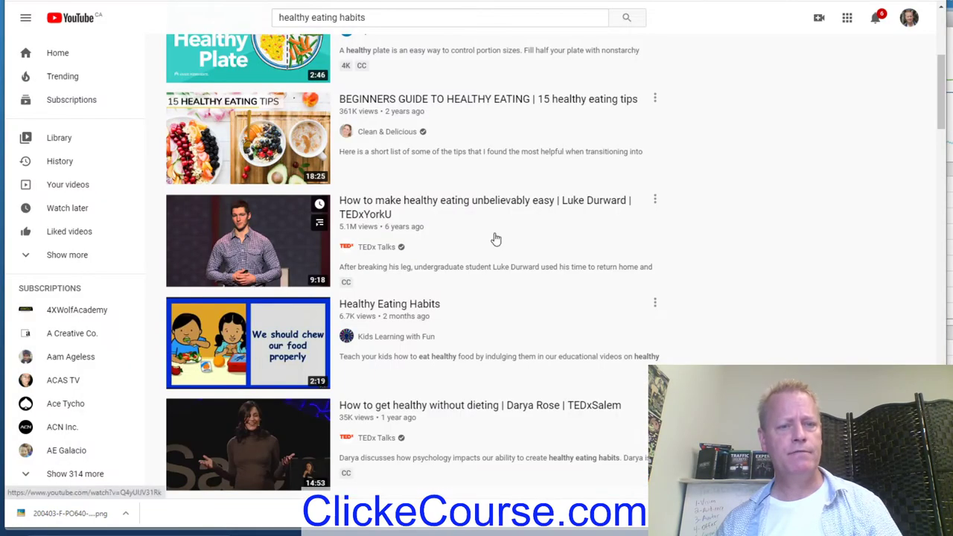
scroll(497, 240, "down", 3)
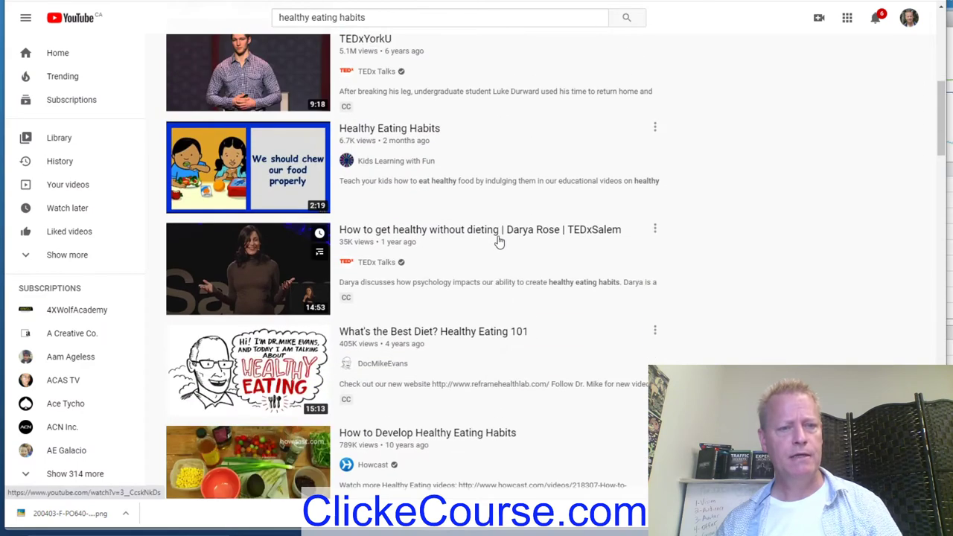
right_click(412, 127)
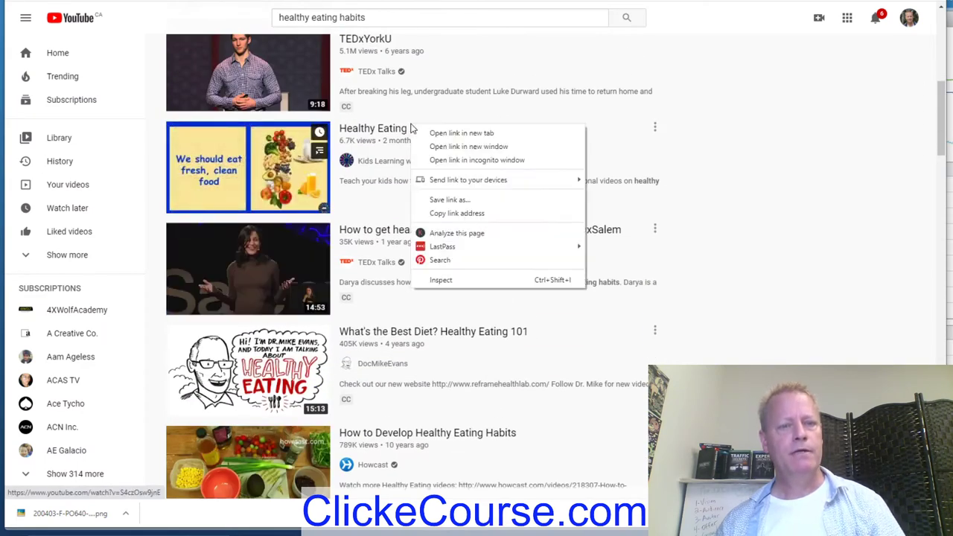
left_click(457, 213)
- Paste the Healthy Eating Habits link into the lesson's URL field and save it
key("ctrl+Tab")
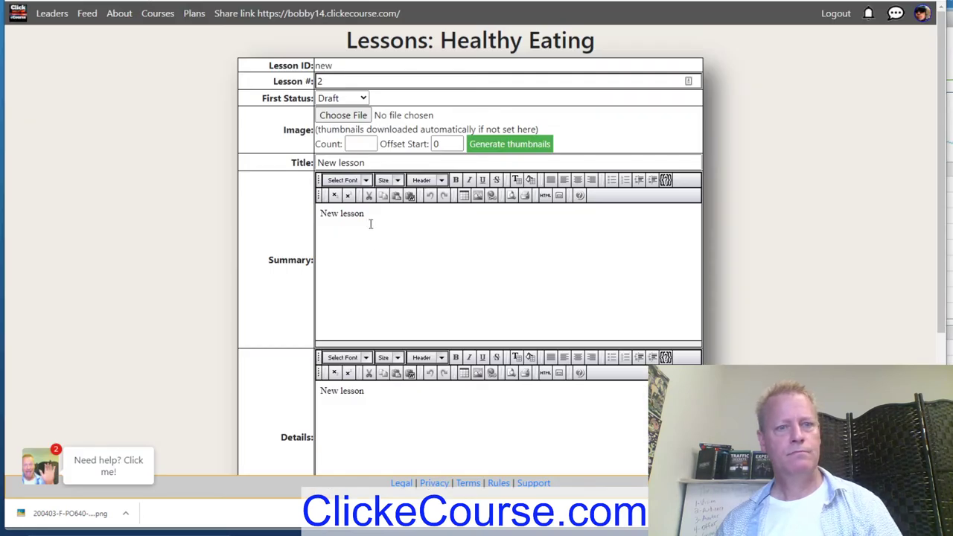
scroll(460, 365, "down", 3)
left_click(437, 320)
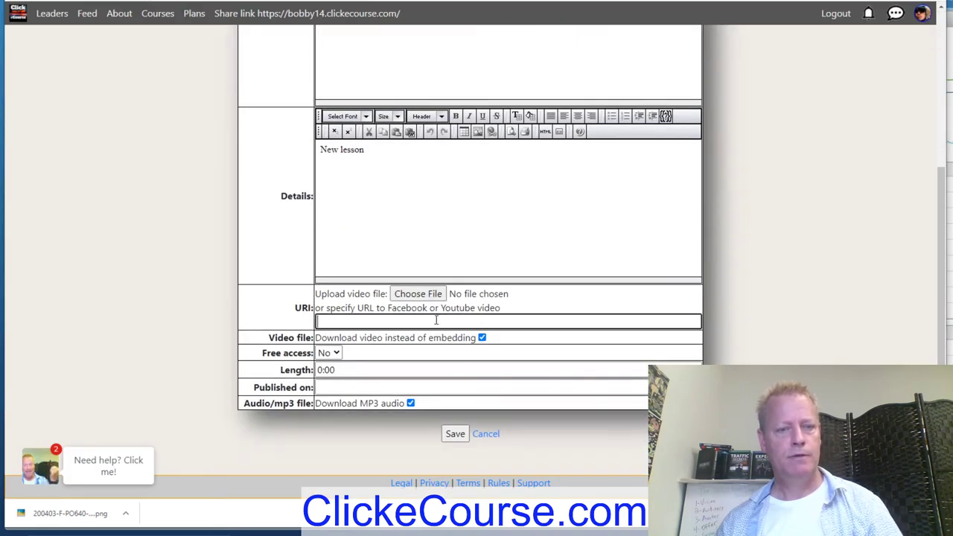
key("ctrl+v")
left_click(455, 434)
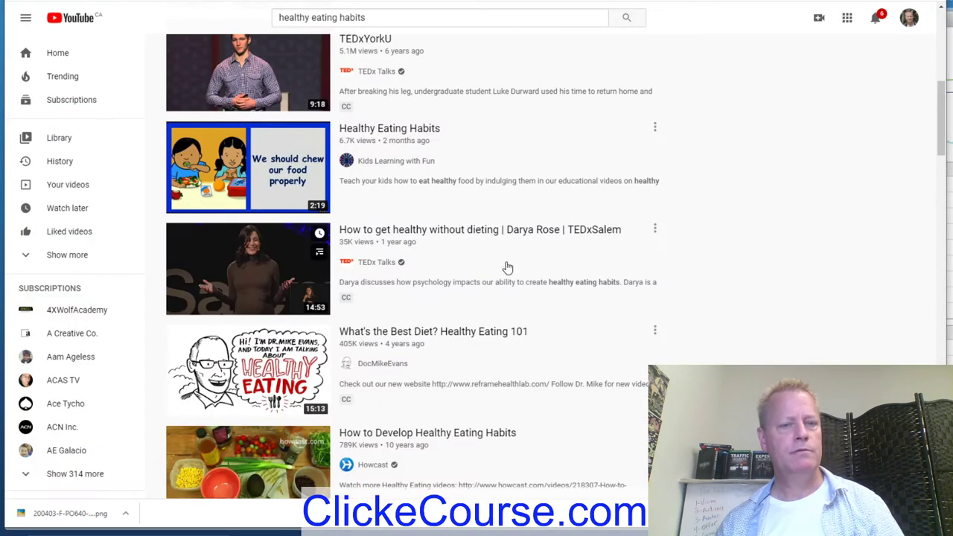
scroll(437, 276, "down", 4)
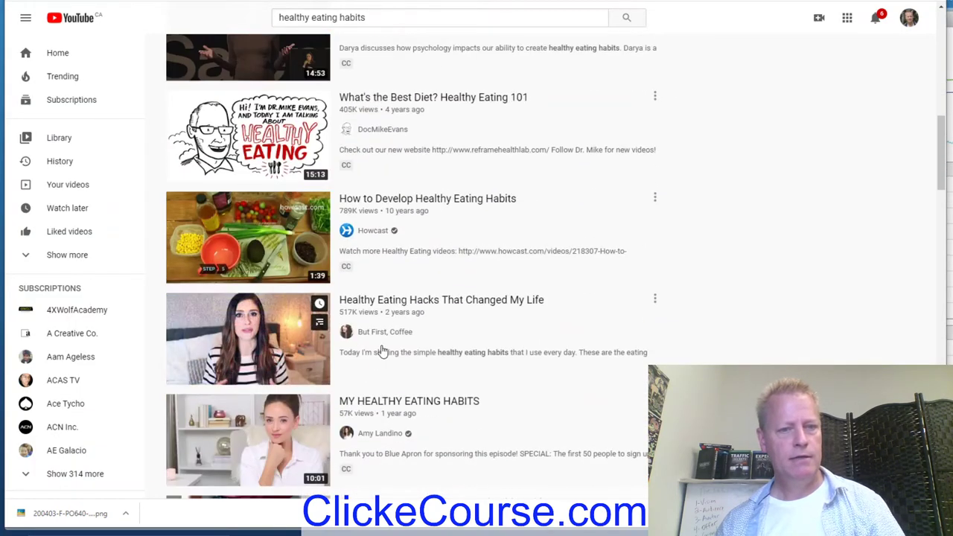
- Save the Healthy Eating Hacks That Changed My Life video link as lesson 3
right_click(477, 304)
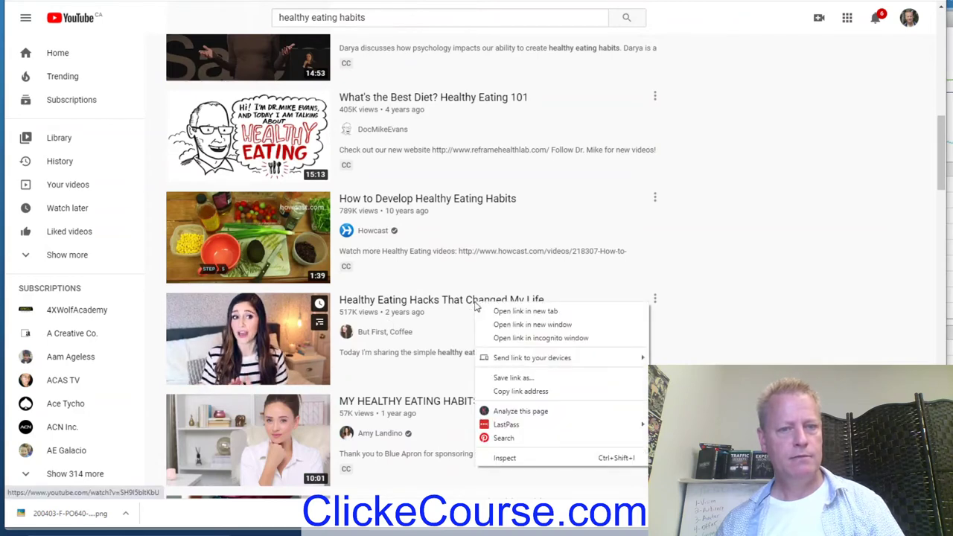
left_click(524, 391)
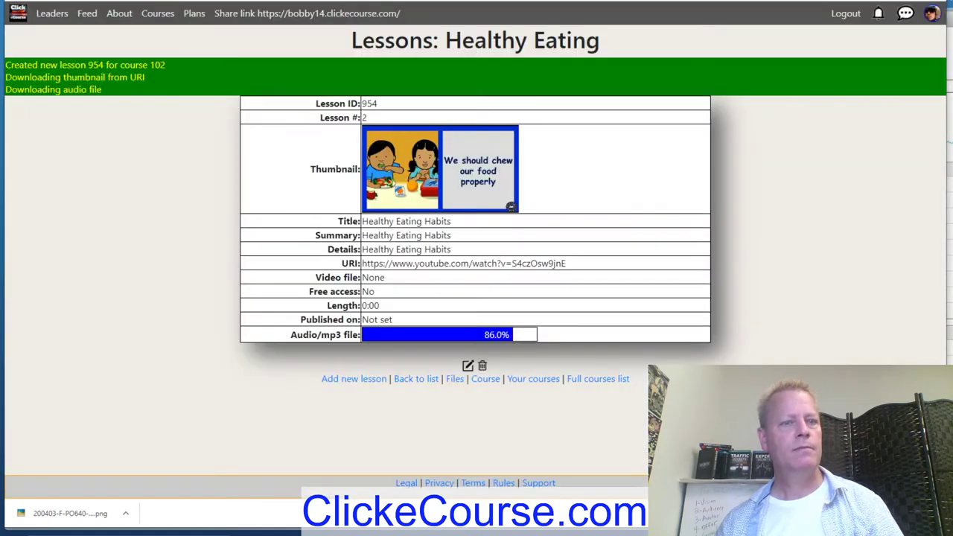
left_click(365, 379)
scroll(511, 299, "down", 3)
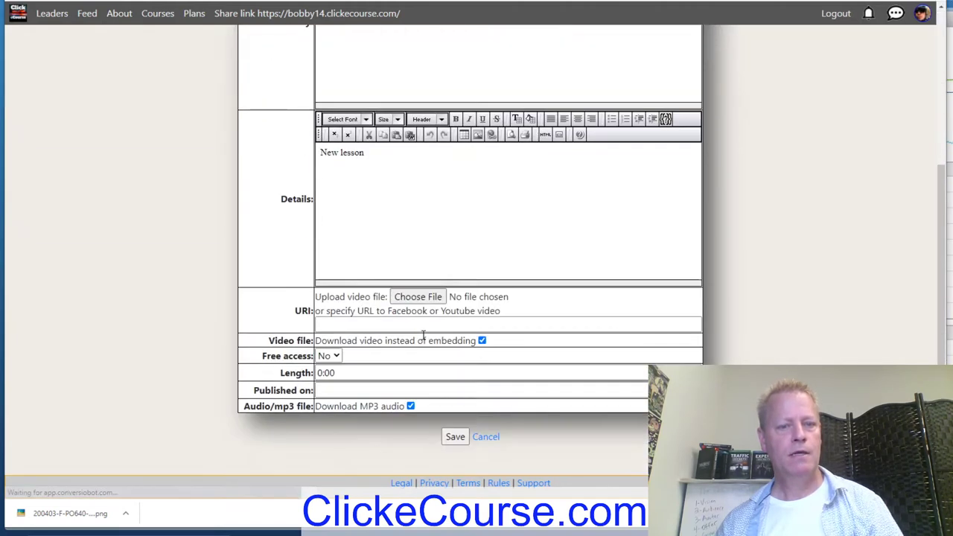
left_click(363, 387)
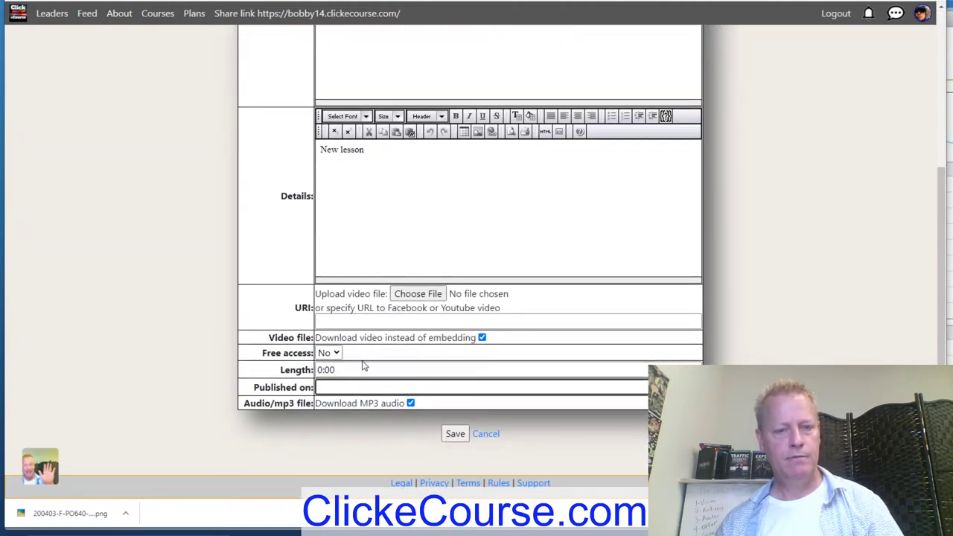
left_click(347, 323)
key("ctrl+v")
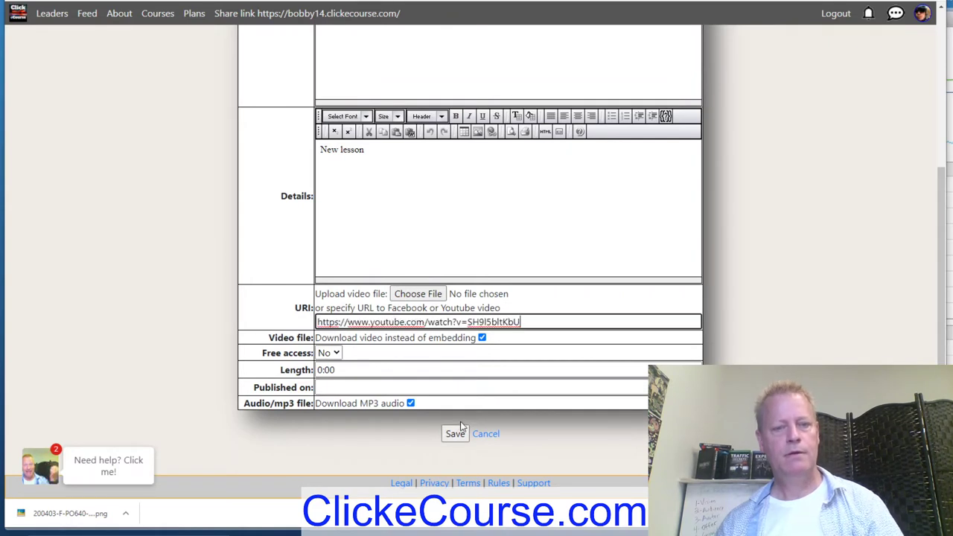
left_click(456, 436)
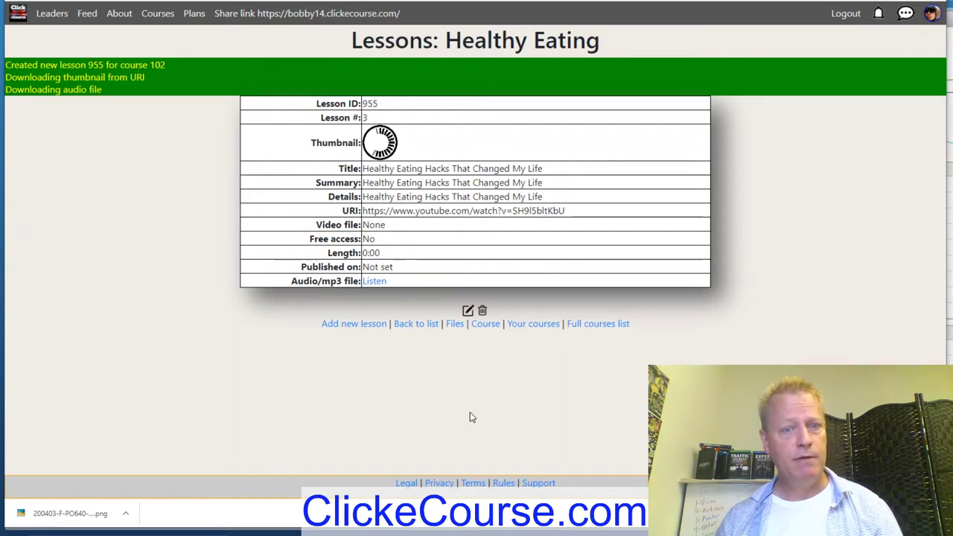
- Set lesson 1, BEGINNERS GUIDE TO HEALTHY EATING, to First Status Published and save
left_click(416, 328)
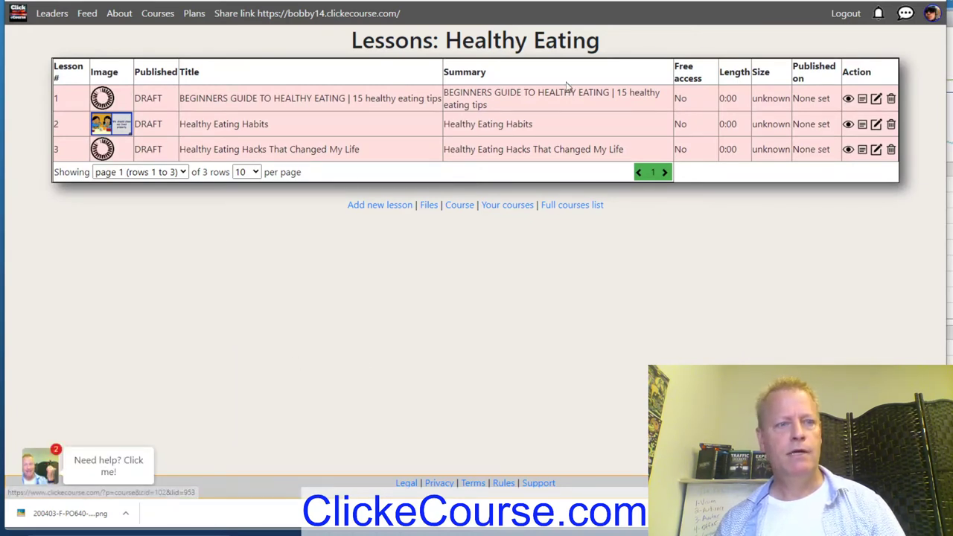
left_click(876, 99)
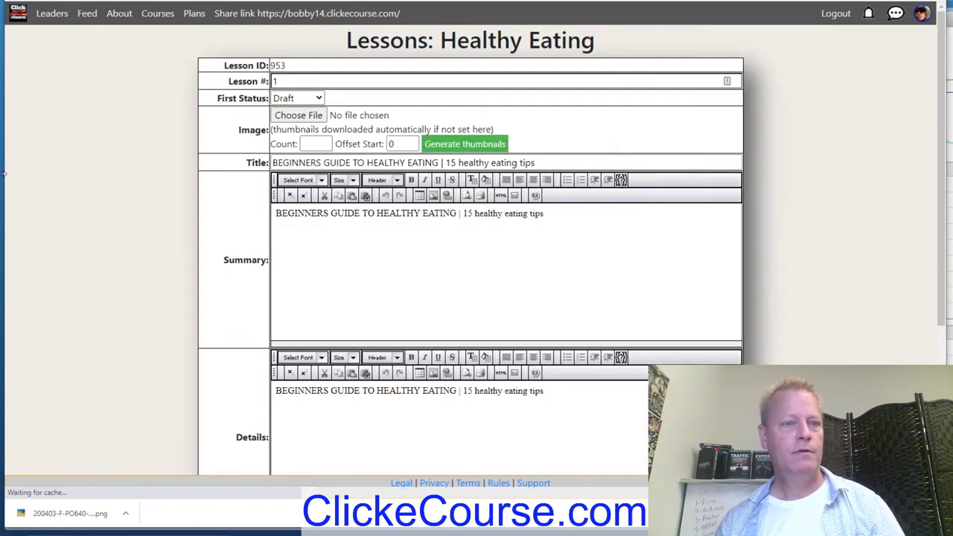
left_click(296, 101)
left_click(291, 132)
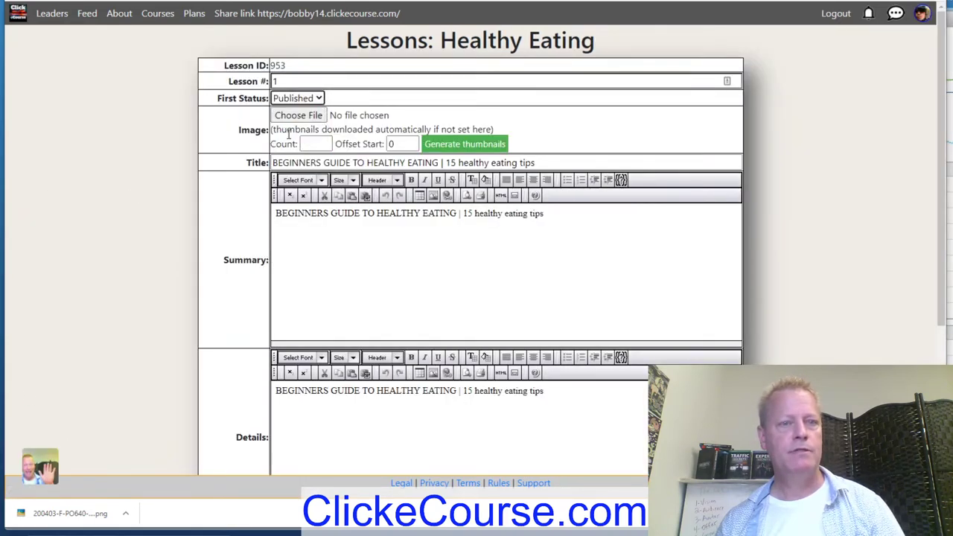
scroll(197, 252, "down", 3)
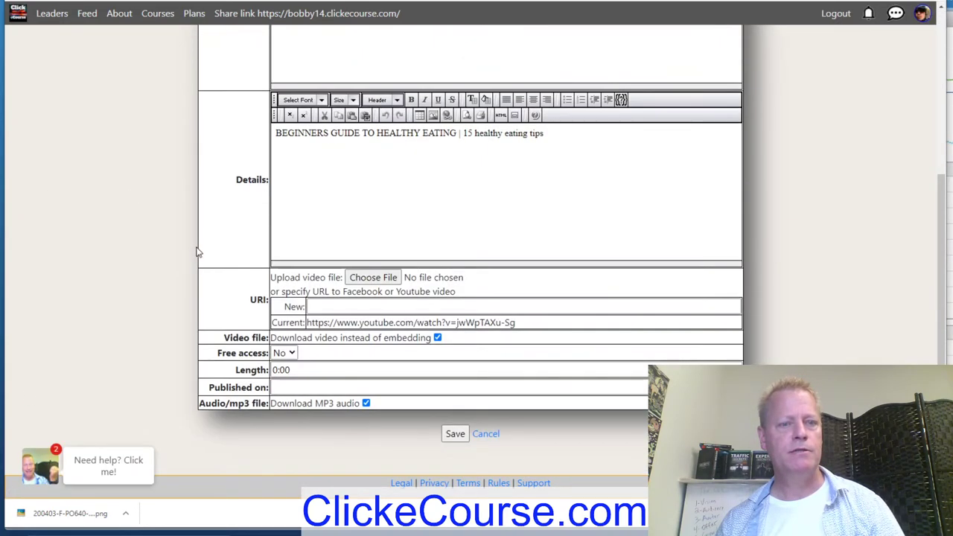
left_click(454, 434)
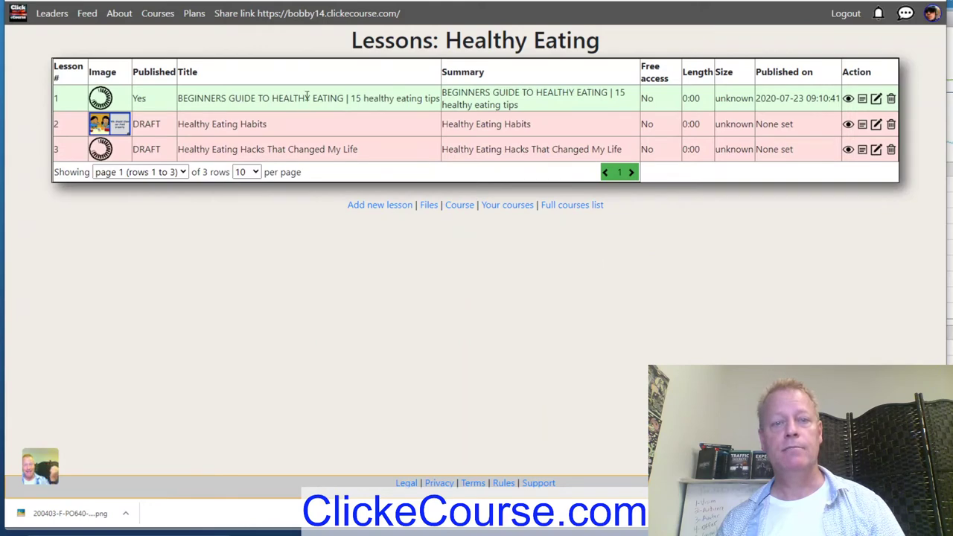
- Publish lesson 2, Healthy Eating Habits, and return to the lessons list
left_click(516, 124)
left_click(298, 98)
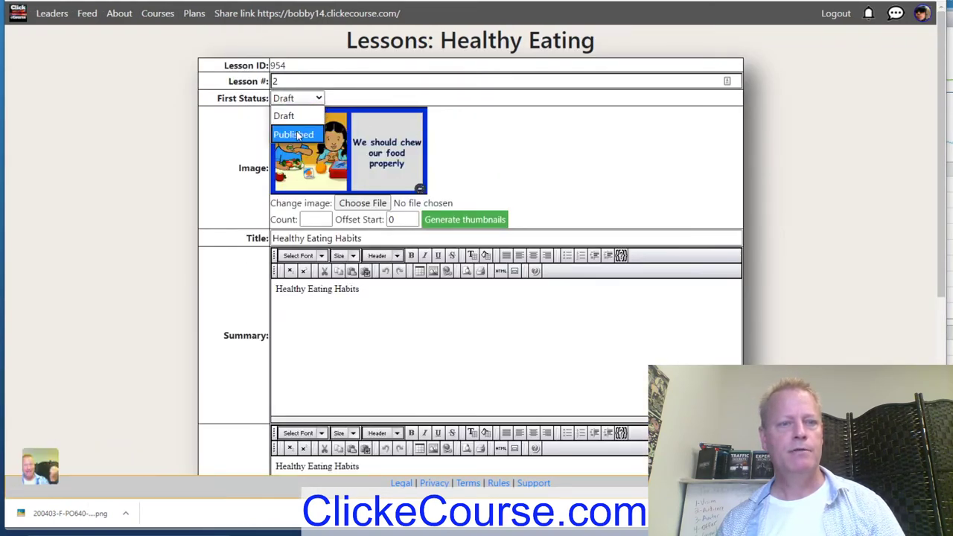
left_click(290, 132)
scroll(259, 191, "down", 5)
left_click(456, 434)
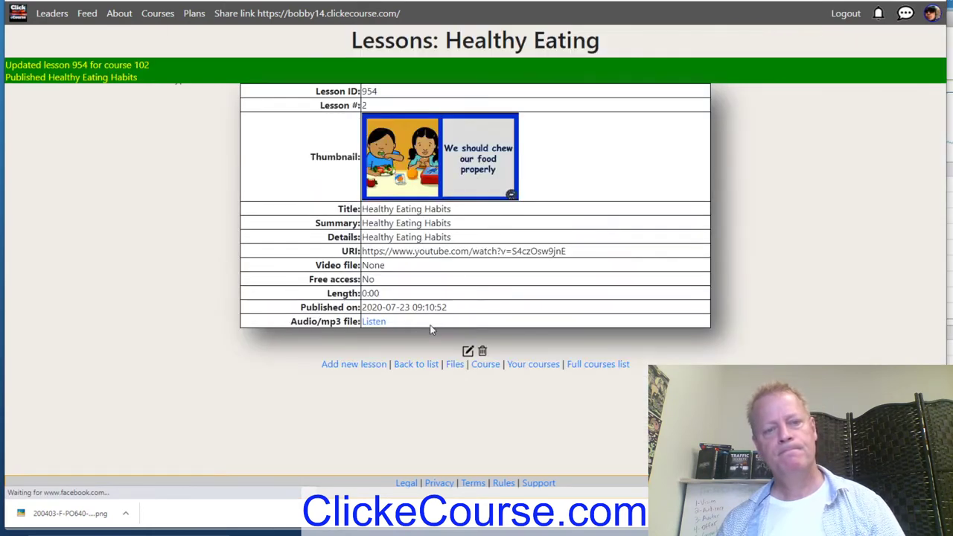
left_click(406, 365)
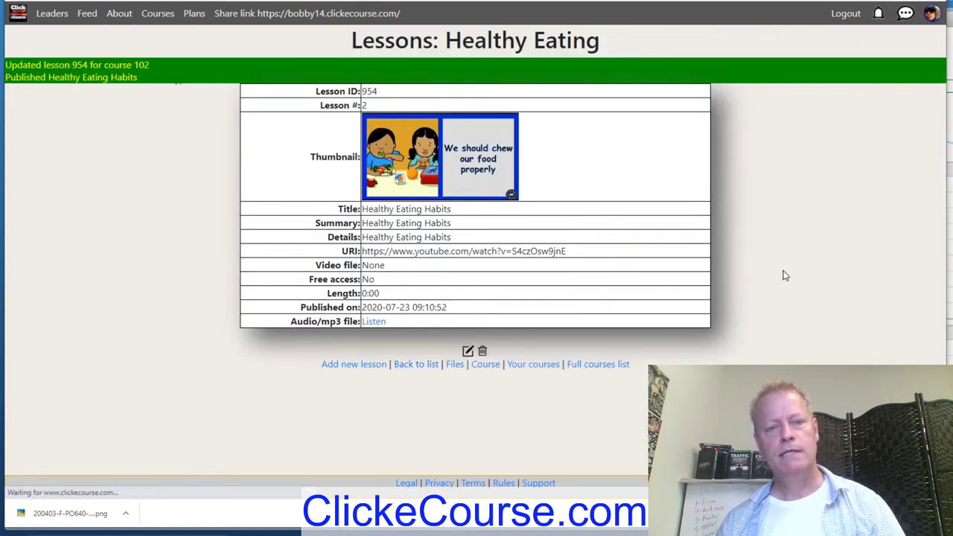
- Publish lesson 3, Healthy Eating Hacks That Changed My Life, and return to the list
left_click(877, 149)
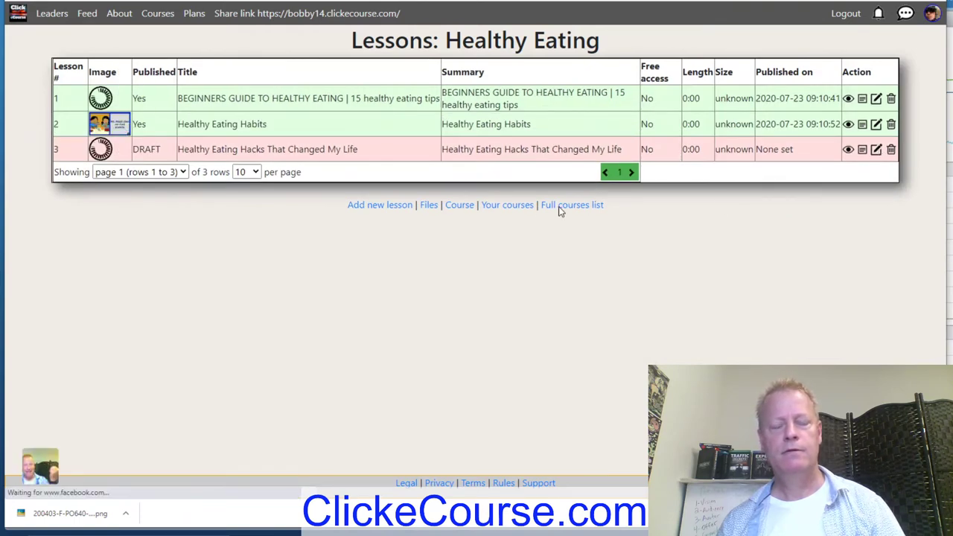
left_click(304, 99)
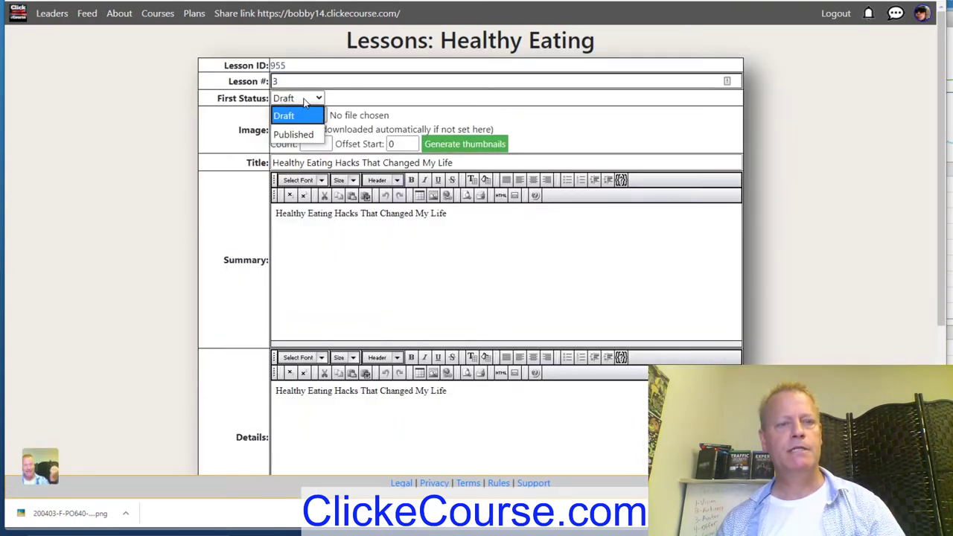
left_click(293, 131)
scroll(257, 198, "down", 3)
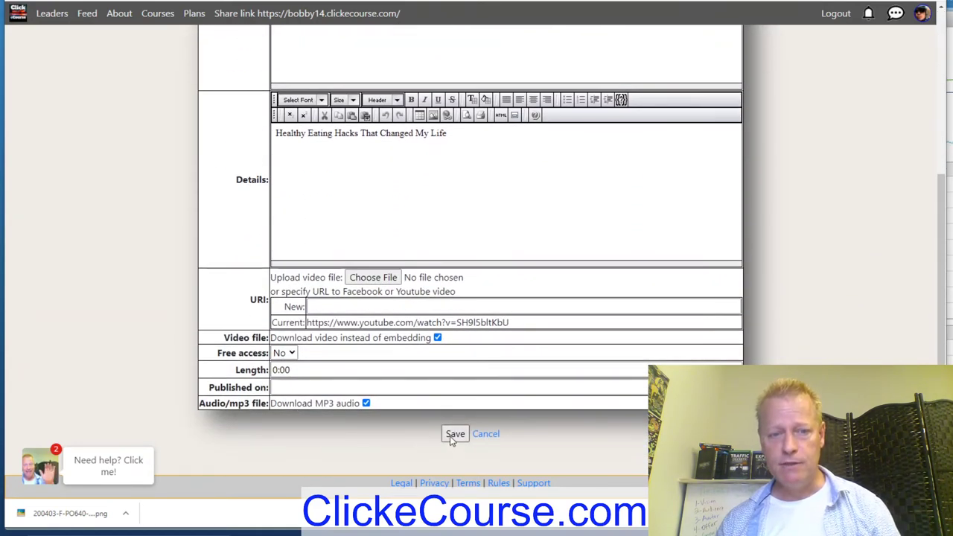
left_click(453, 435)
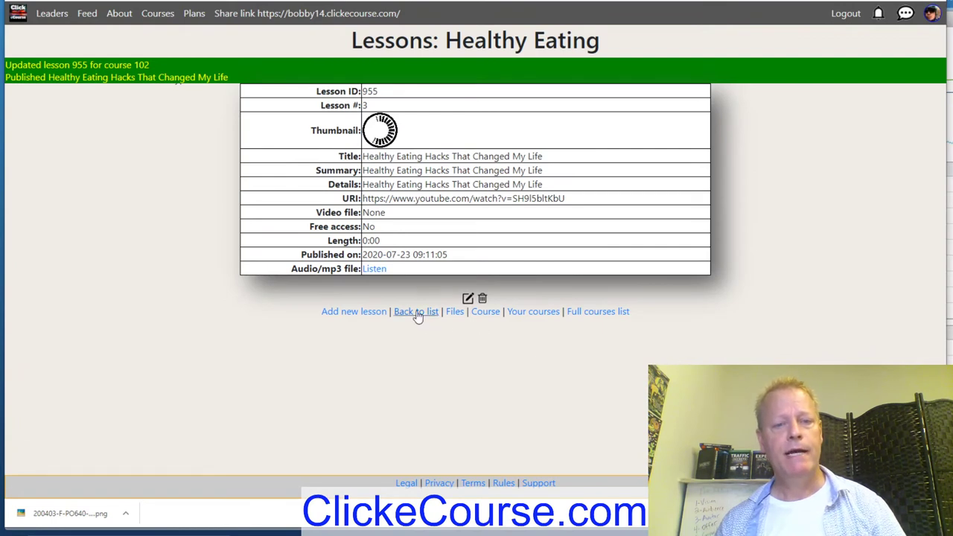
left_click(417, 313)
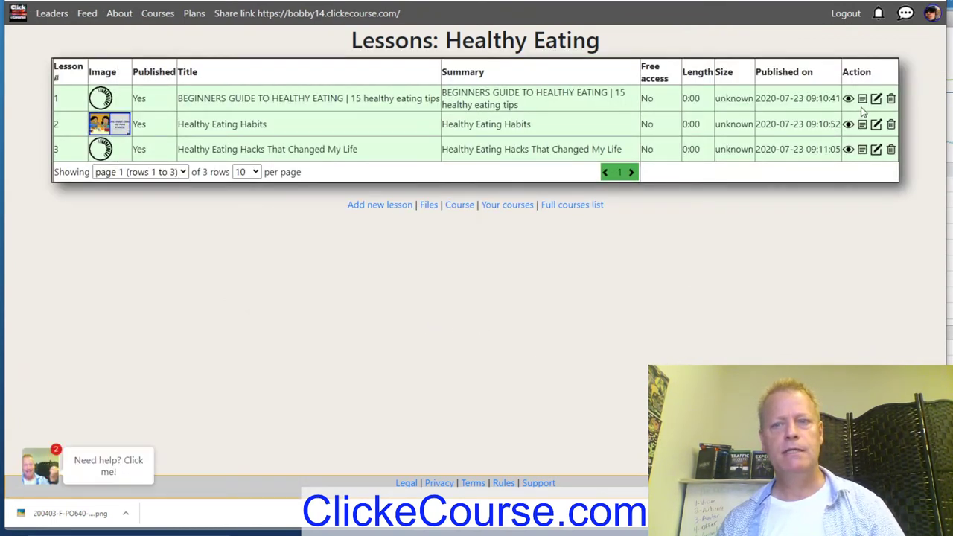
- Copy the MY HEALTHY EATING HABITS video link from YouTube and return to the lessons list
key("ctrl+Tab")
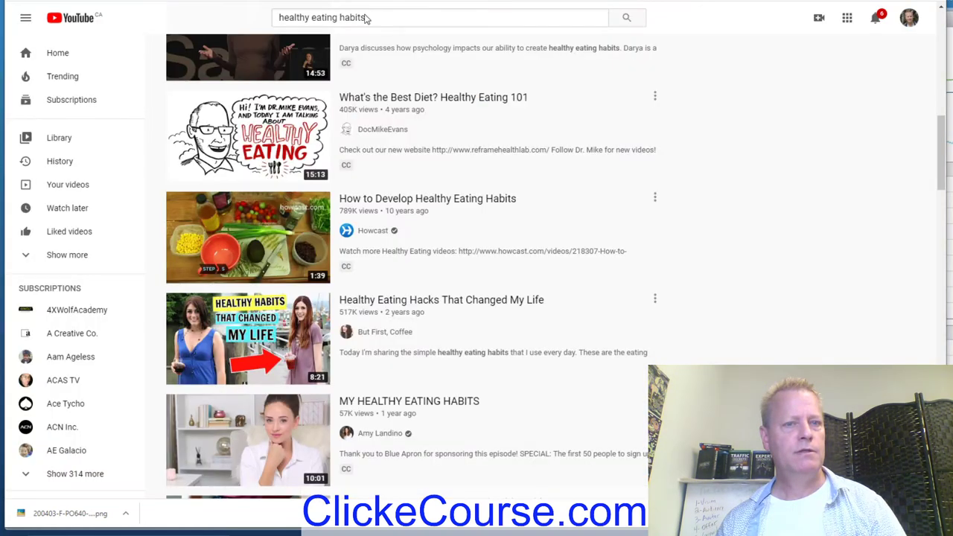
scroll(531, 315, "up", 1)
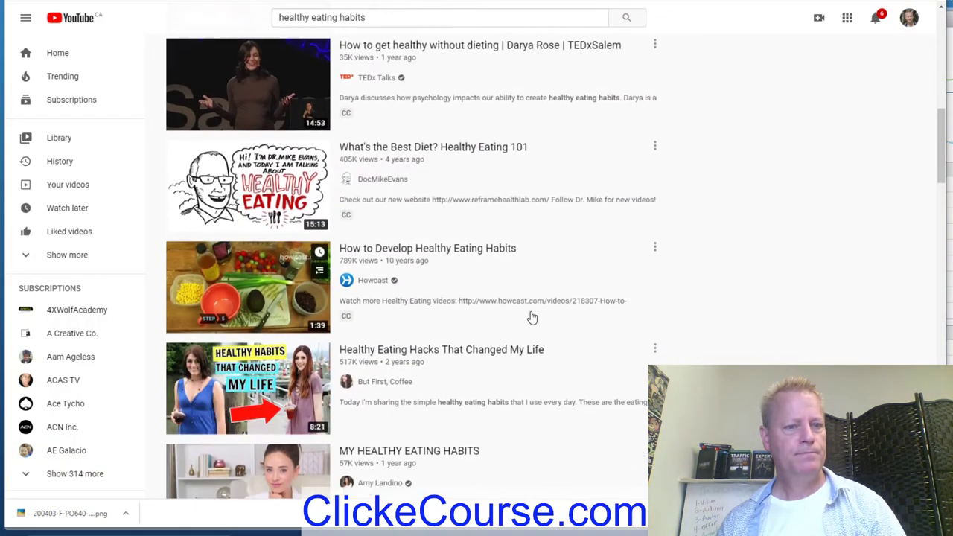
scroll(532, 315, "down", 3)
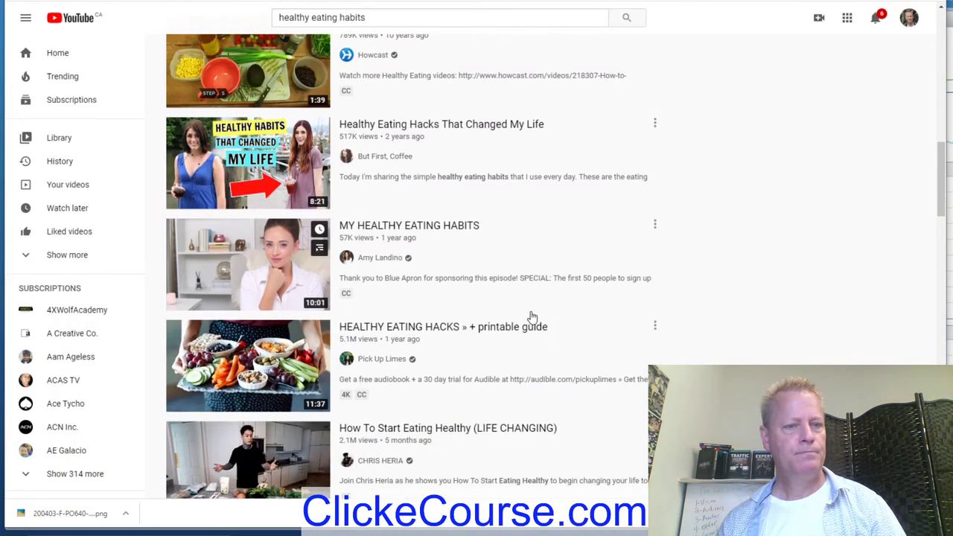
right_click(424, 225)
left_click(462, 312)
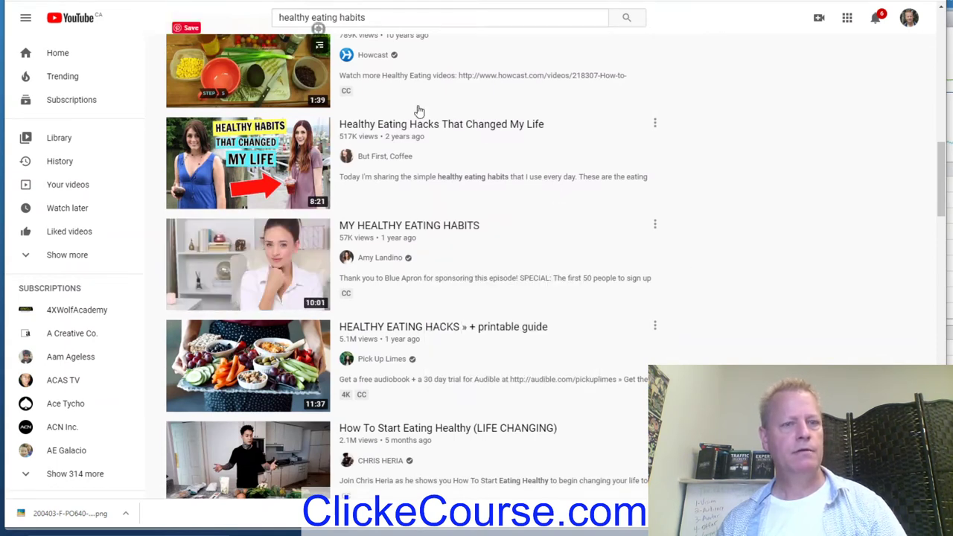
key("ctrl+Tab")
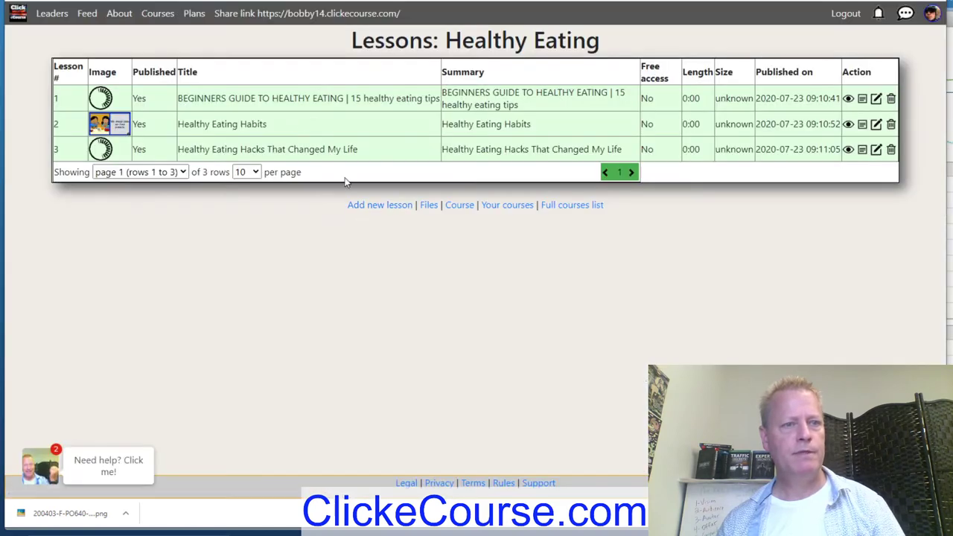
- Delete lesson 953, BEGINNERS GUIDE TO HEALTHY EATING, from the course
left_click(876, 100)
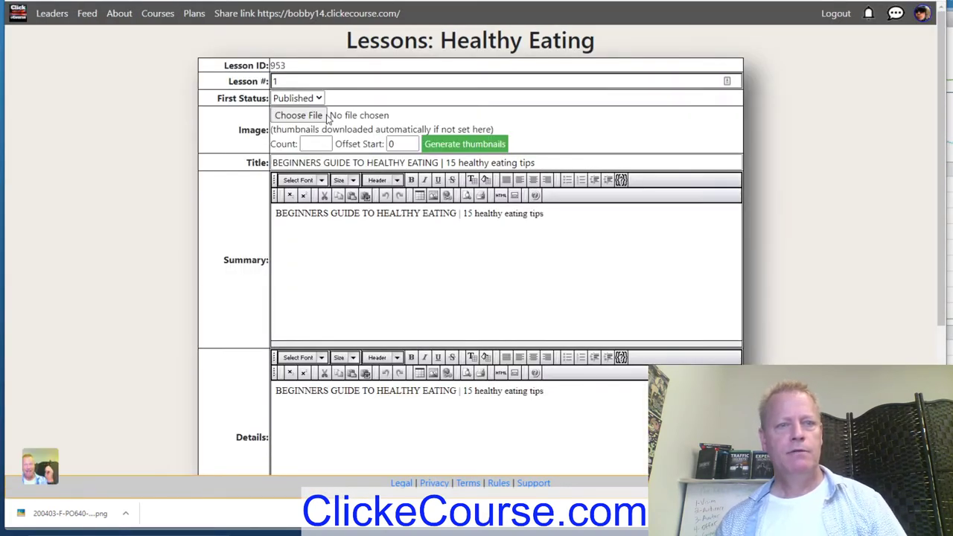
scroll(257, 320, "down", 4)
left_click(485, 435)
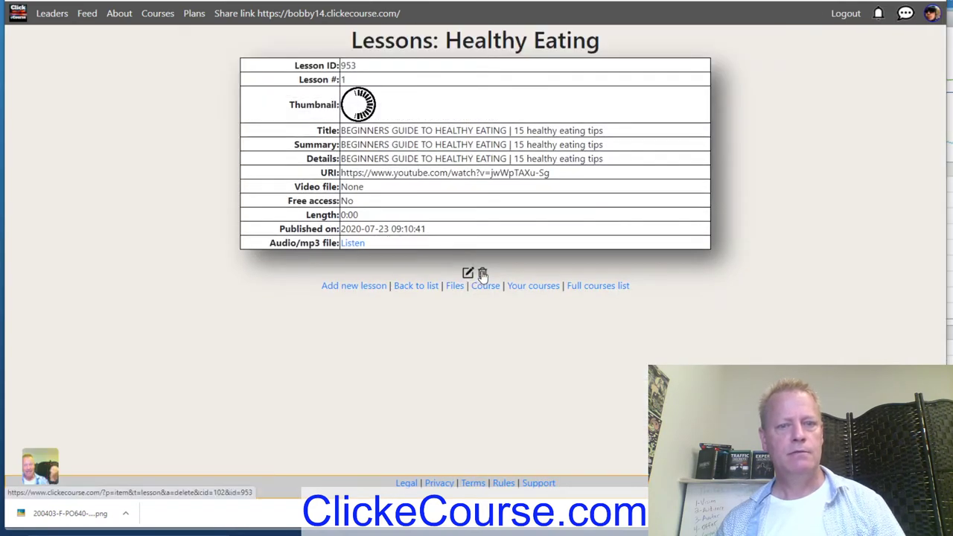
left_click(483, 273)
left_click(478, 95)
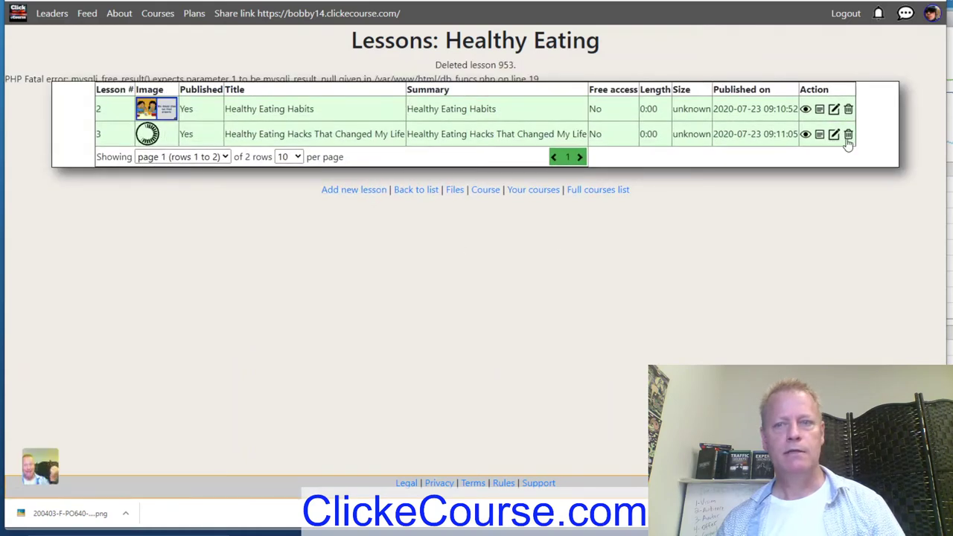
- Delete lesson 955, Healthy Eating Hacks That Changed My Life, and start a new lesson 3
left_click(847, 135)
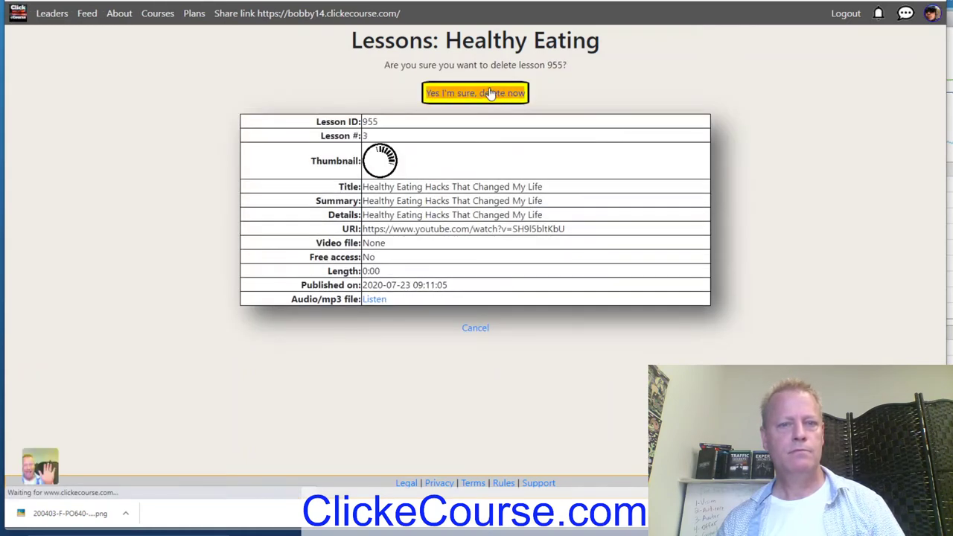
left_click(490, 93)
left_click(377, 173)
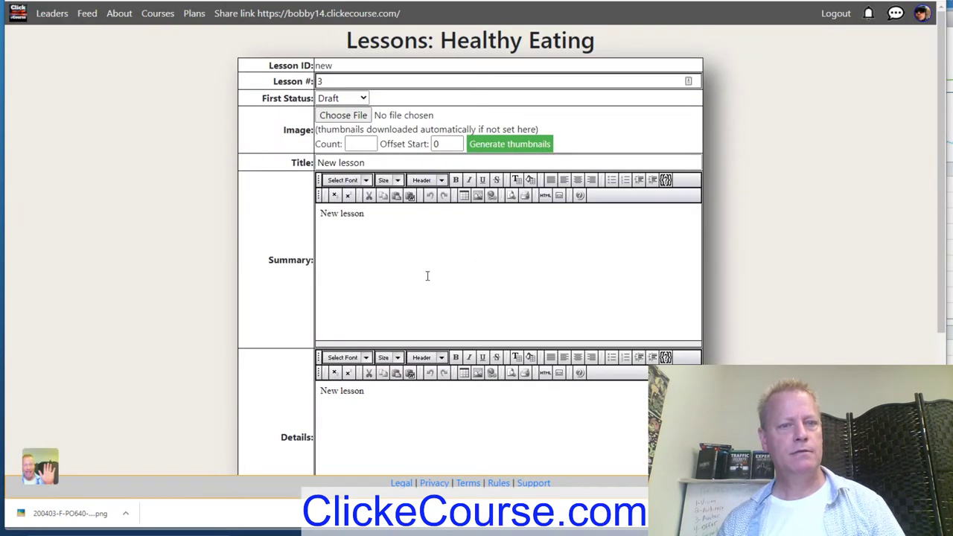
- Paste the MY HEALTHY EATING HABITS YouTube link as lesson 3's URI, save it, and start lesson 4
scroll(430, 312, "down", 3)
left_click(419, 326)
key("ctrl+v")
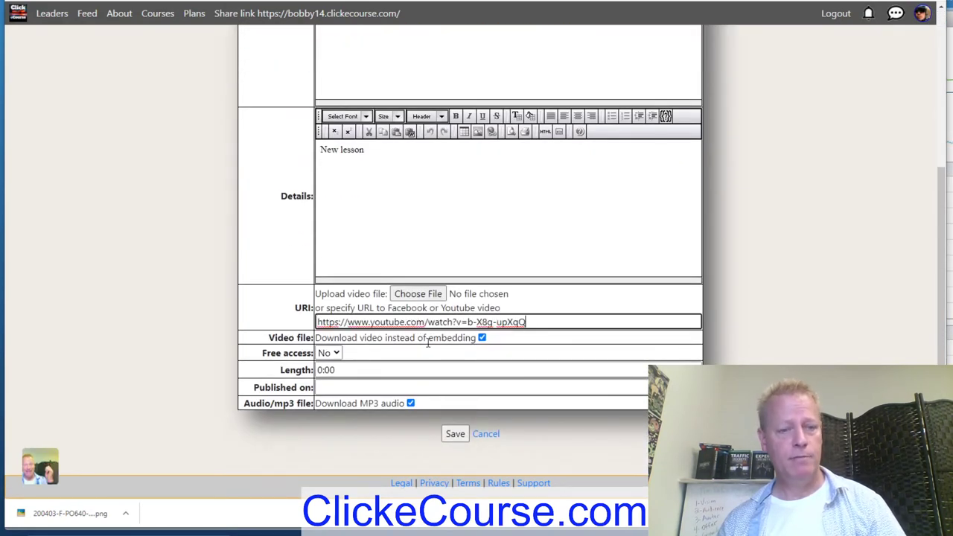
left_click(455, 433)
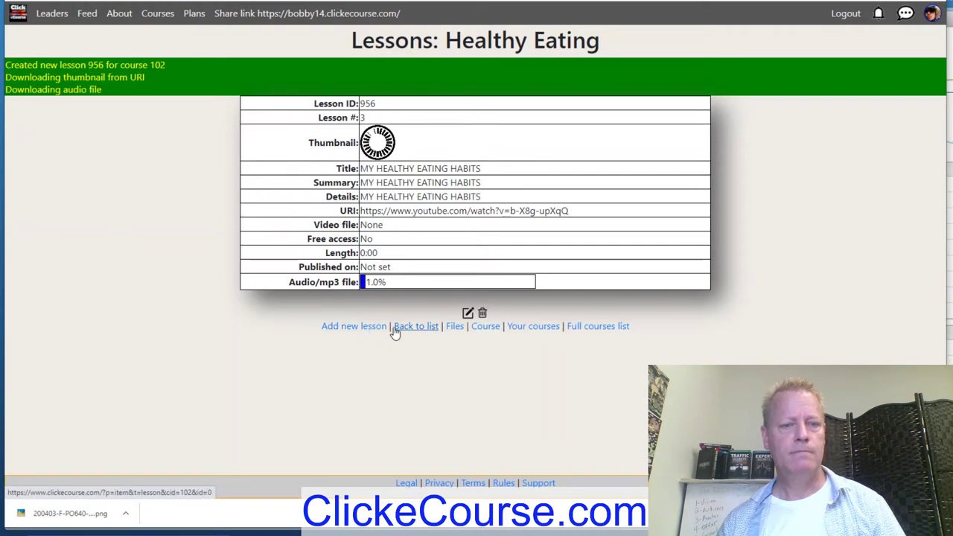
left_click(354, 326)
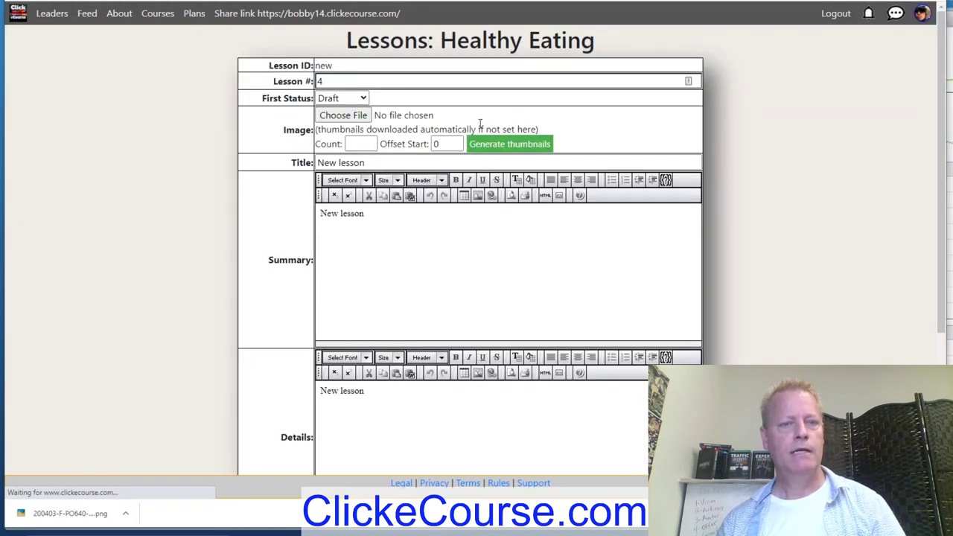
- Create lesson 4 from the 'How To Start Eating Healthy (LIFE CHANGING)' YouTube link and return to the list
key("ctrl+Tab")
scroll(409, 212, "down", 2)
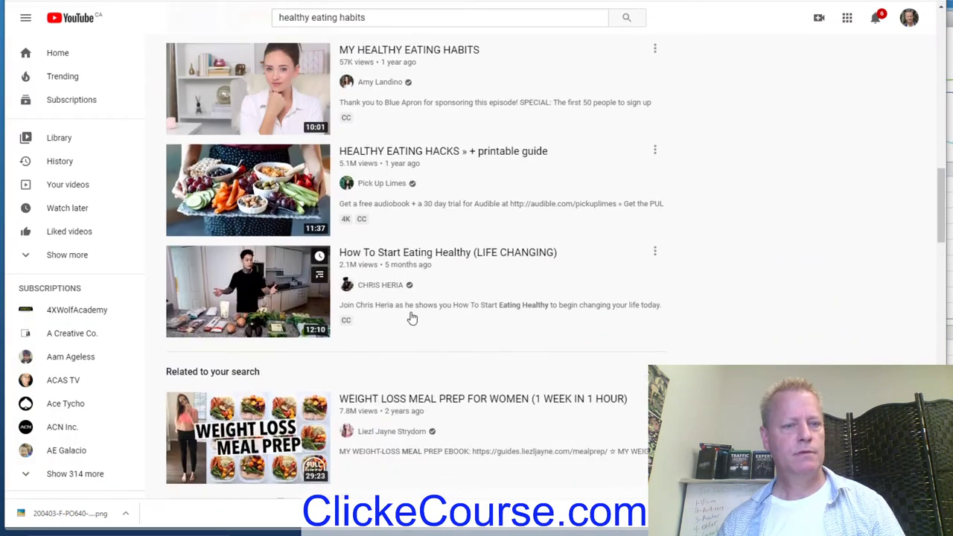
right_click(453, 253)
left_click(498, 343)
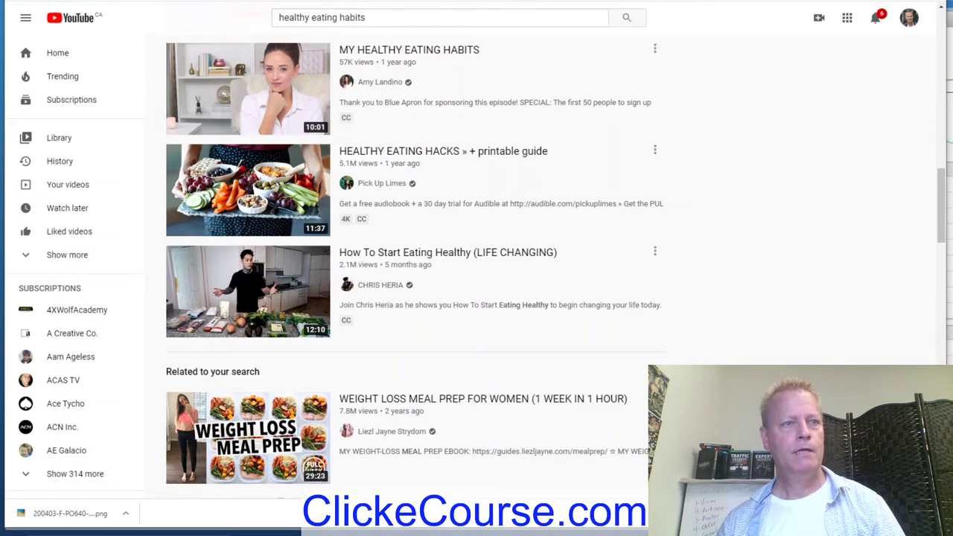
key("ctrl+Tab")
scroll(417, 283, "down", 3)
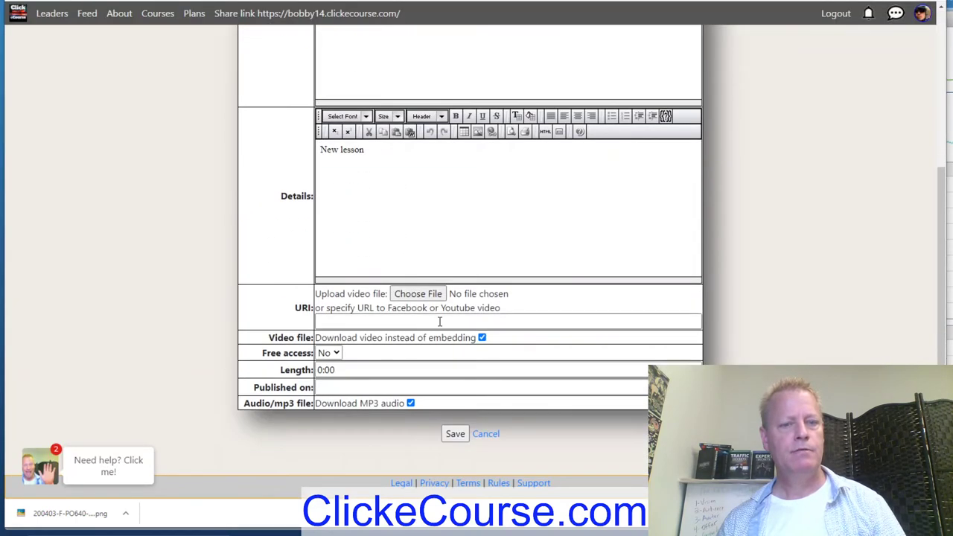
left_click(431, 321)
key("ctrl+v")
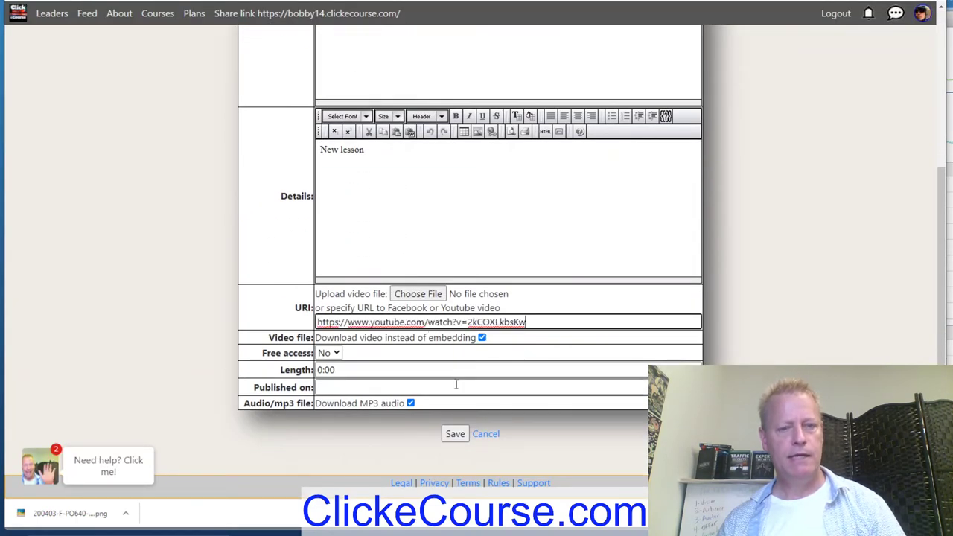
left_click(455, 434)
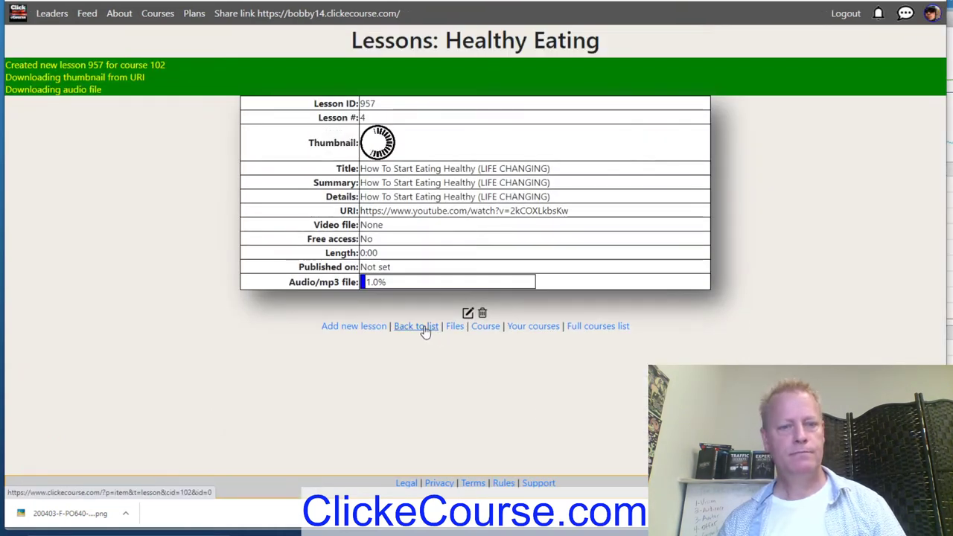
left_click(409, 332)
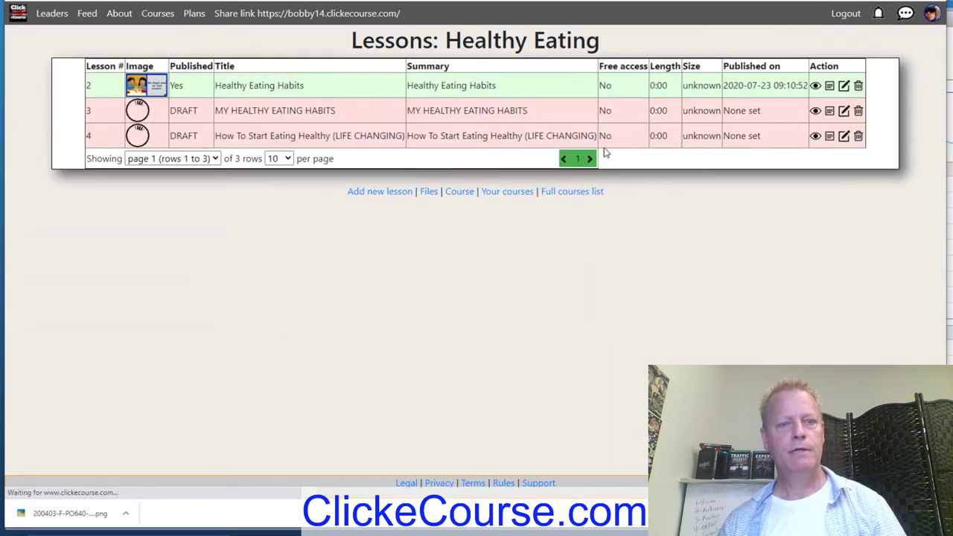
- Set lesson 3, MY HEALTHY EATING HABITS, to Published and save it
left_click(846, 111)
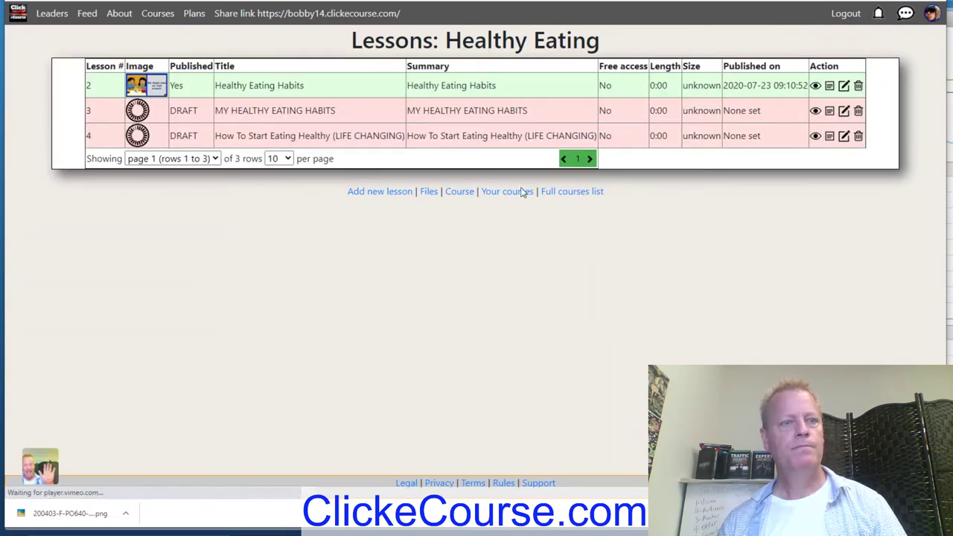
left_click(311, 103)
left_click(292, 134)
scroll(251, 219, "down", 5)
left_click(455, 434)
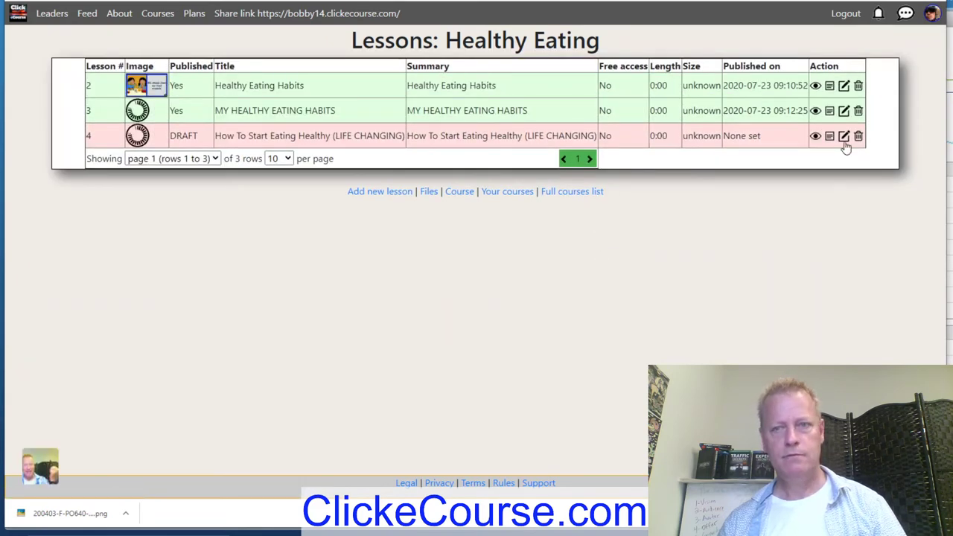
- Set lesson 4, How To Start Eating Healthy, to Published, save, and return to the list
left_click(843, 137)
left_click(295, 103)
left_click(283, 131)
scroll(217, 239, "down", 4)
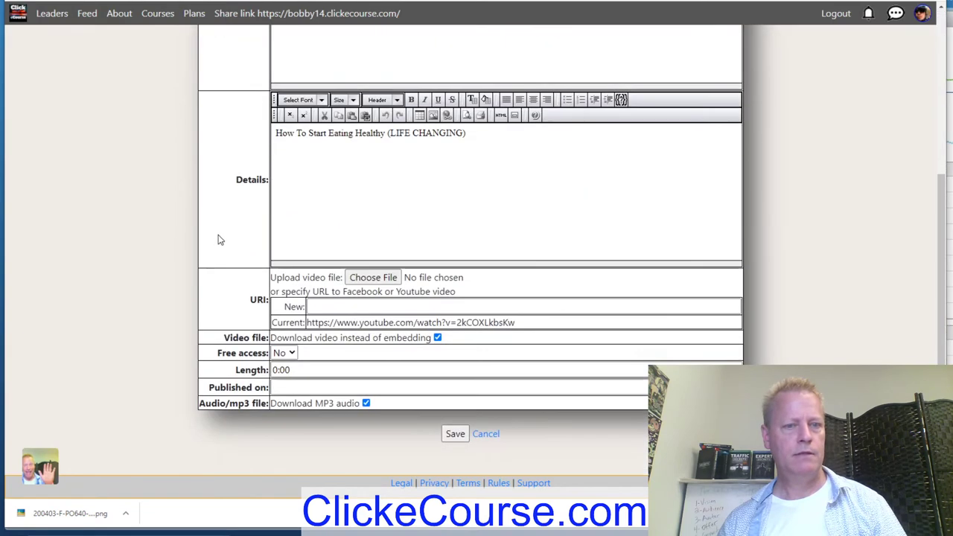
left_click(453, 434)
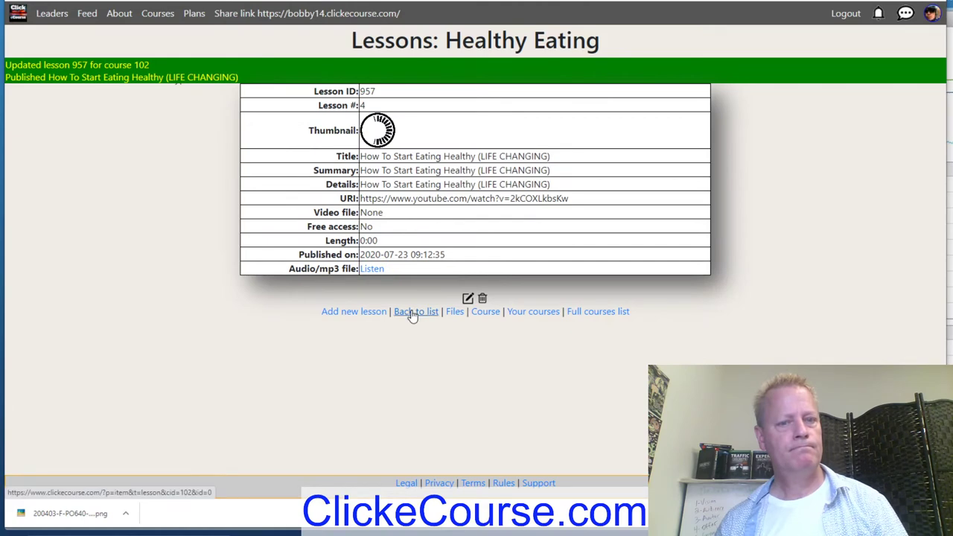
left_click(415, 311)
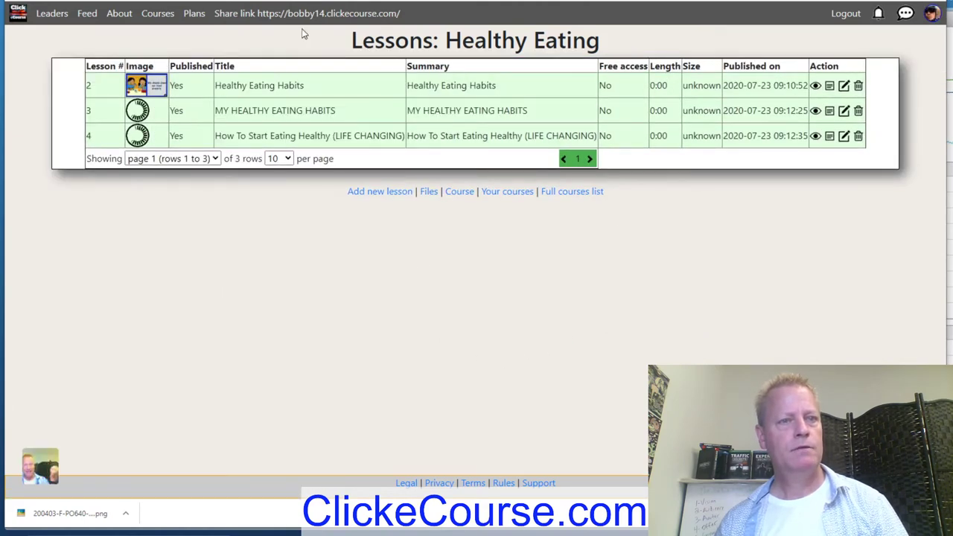
- Copy the YouTube link of the Teaching Kids Healthy Eating Habits video
key("ctrl+Tab")
key("ctrl+Tab")
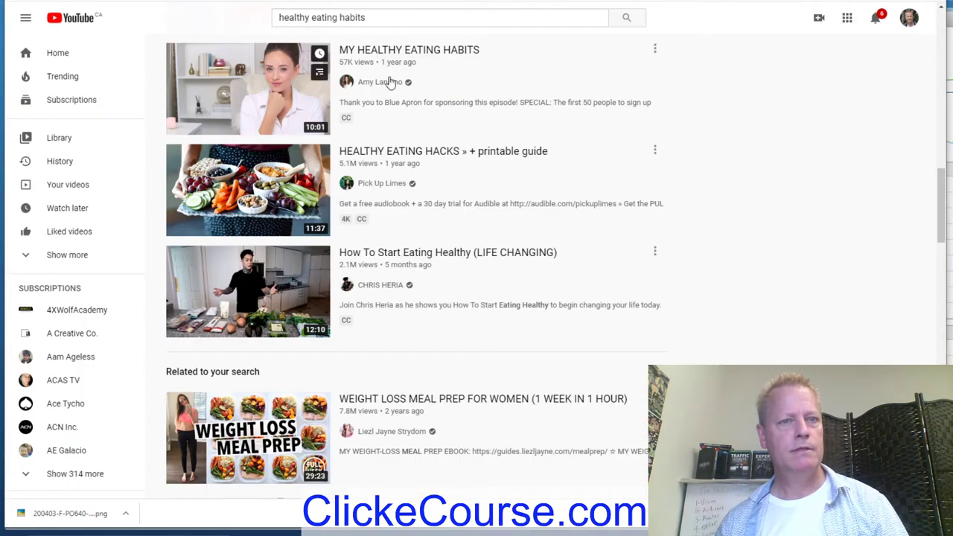
scroll(509, 241, "down", 4)
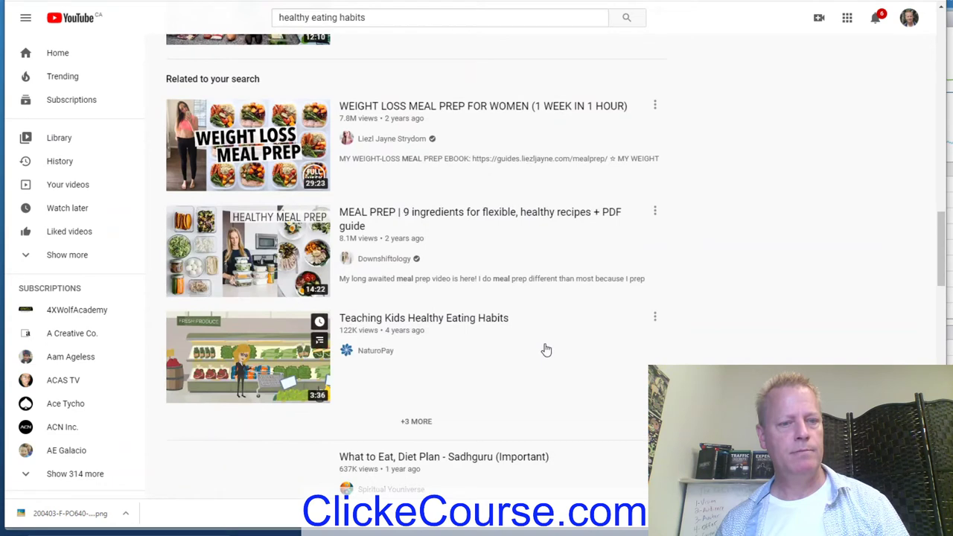
right_click(416, 325)
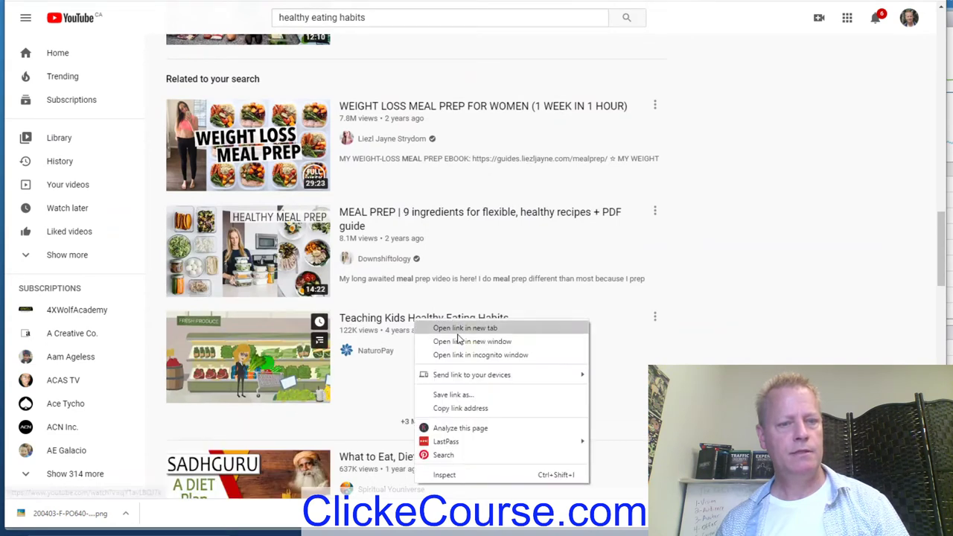
left_click(461, 408)
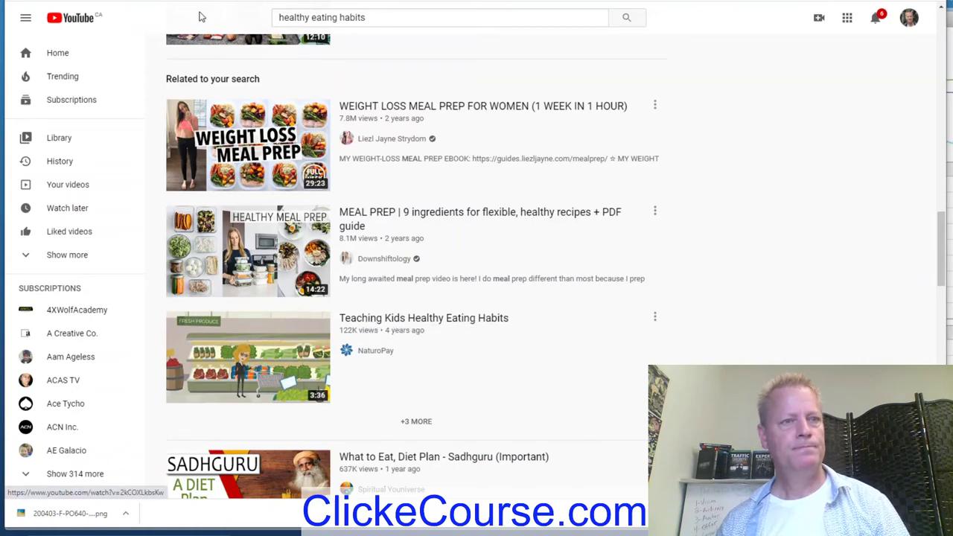
- Create published lesson 5 from that link, then start a new lesson 6
key("ctrl+Tab")
left_click(397, 192)
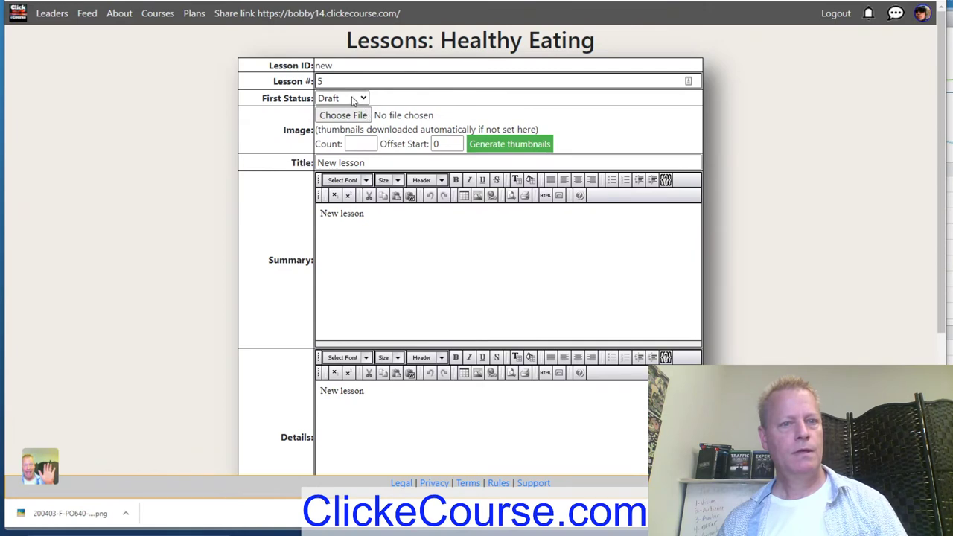
left_click(351, 98)
left_click(337, 135)
scroll(291, 245, "down", 3)
left_click(362, 321)
key("ctrl+v")
left_click(453, 437)
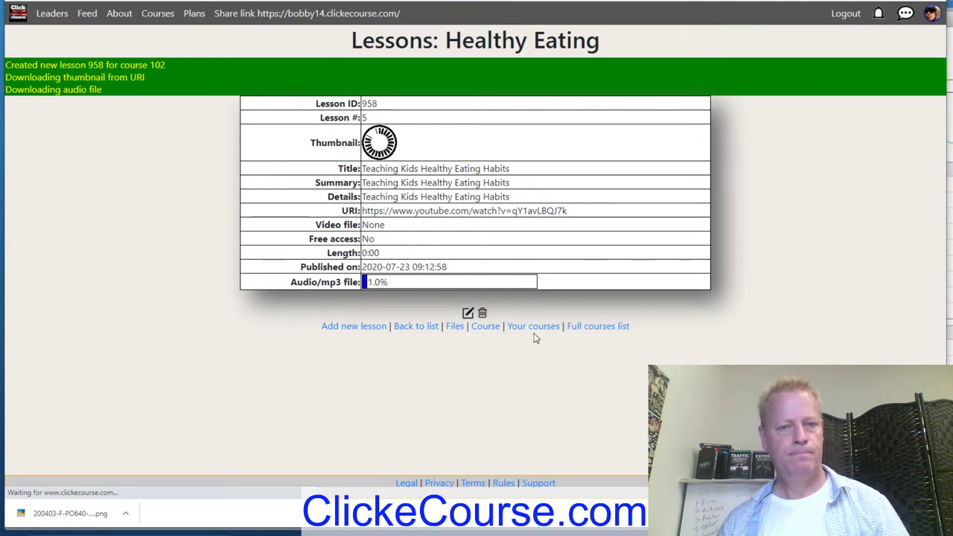
left_click(369, 330)
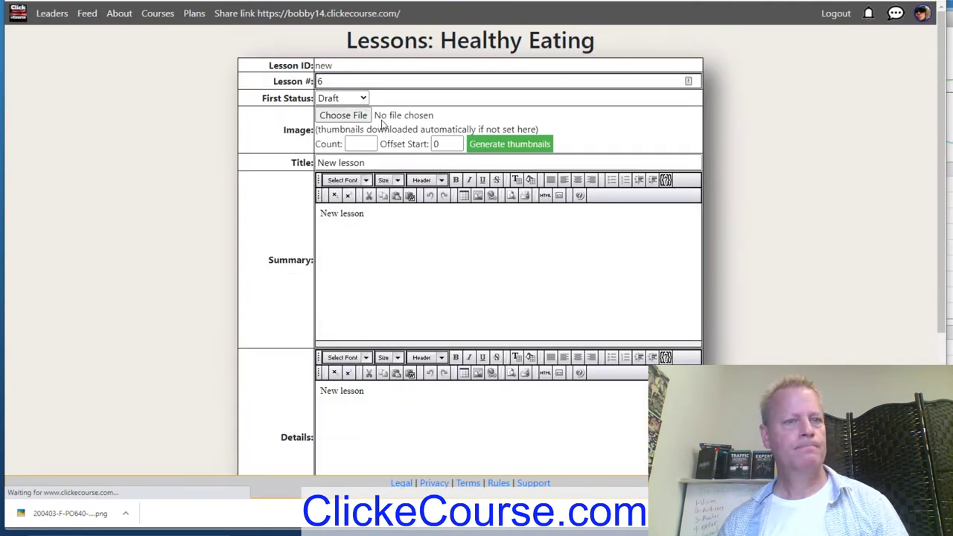
- Copy the YouTube link of the 'Healthy Eating: An introduction for children aged 5-11' video
key("alt+Tab")
scroll(314, 146, "down", 4)
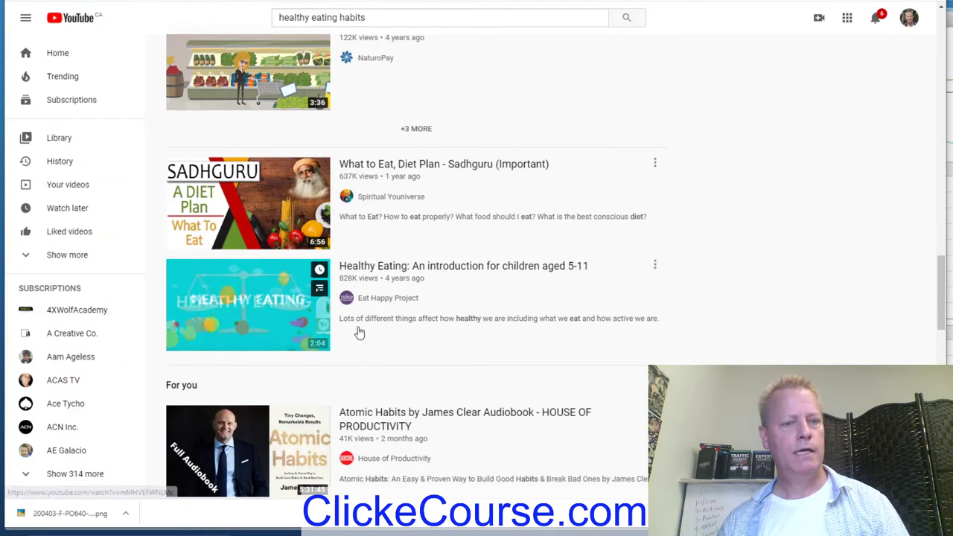
right_click(442, 271)
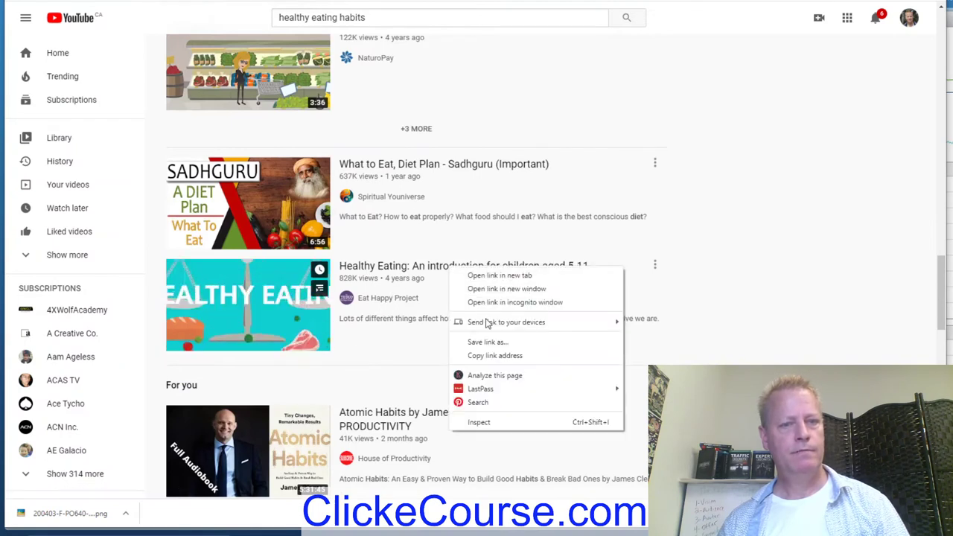
left_click(499, 358)
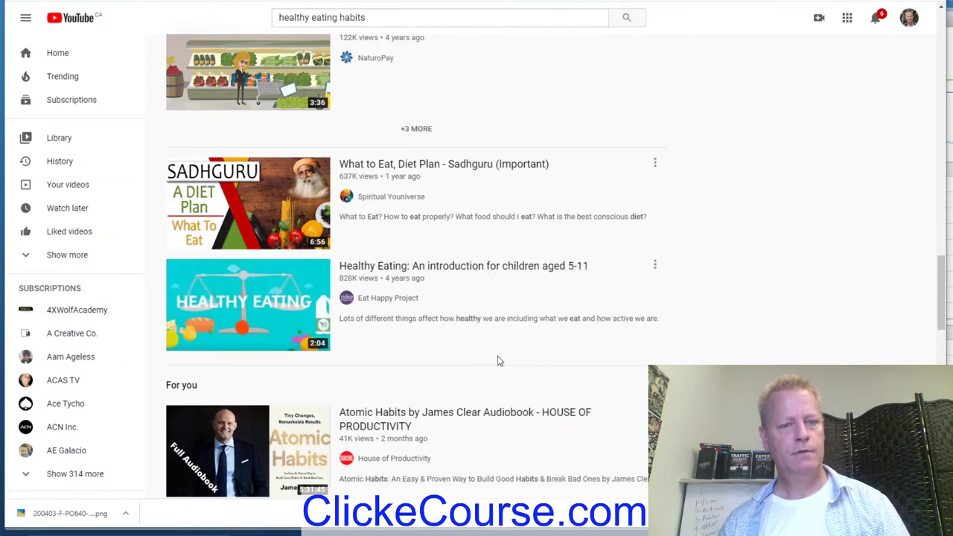
- Make lesson 6 Published with that link as its URI, save, and return to the list
key("ctrl+Tab")
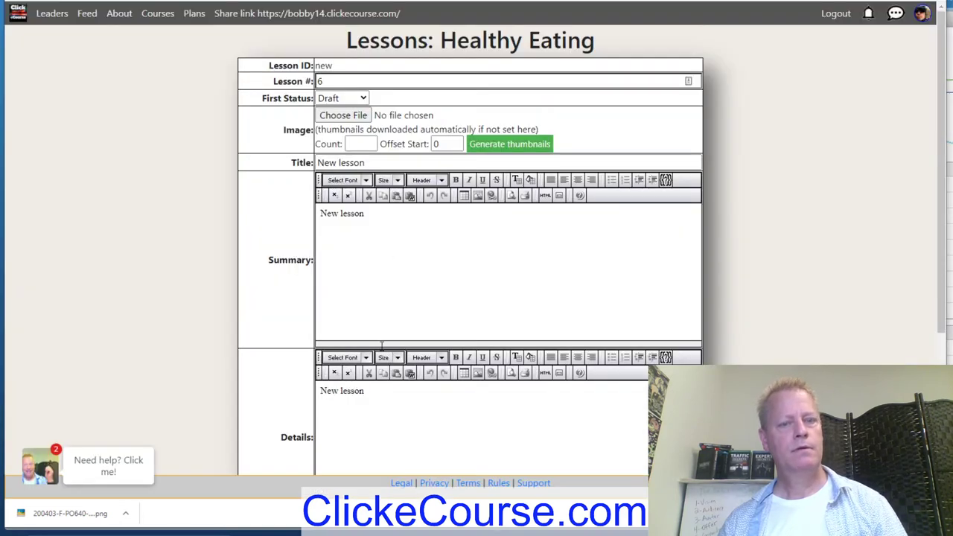
left_click(338, 99)
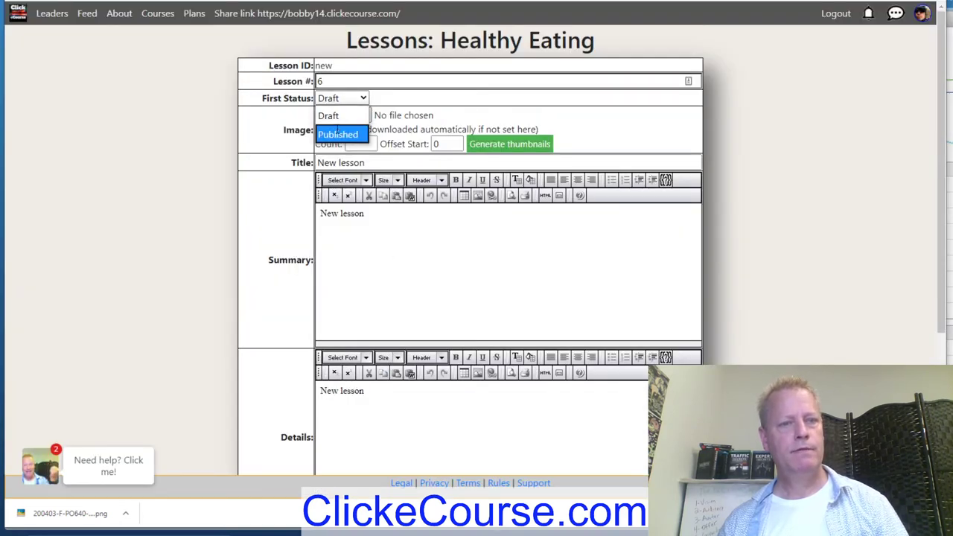
left_click(338, 134)
scroll(362, 175, "down", 3)
left_click(425, 322)
key("ctrl+v")
left_click(456, 433)
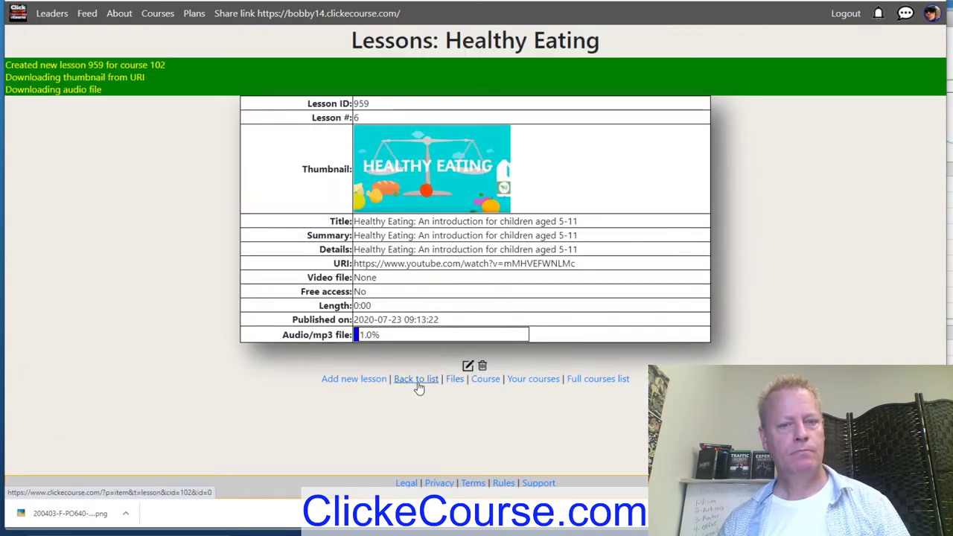
left_click(417, 379)
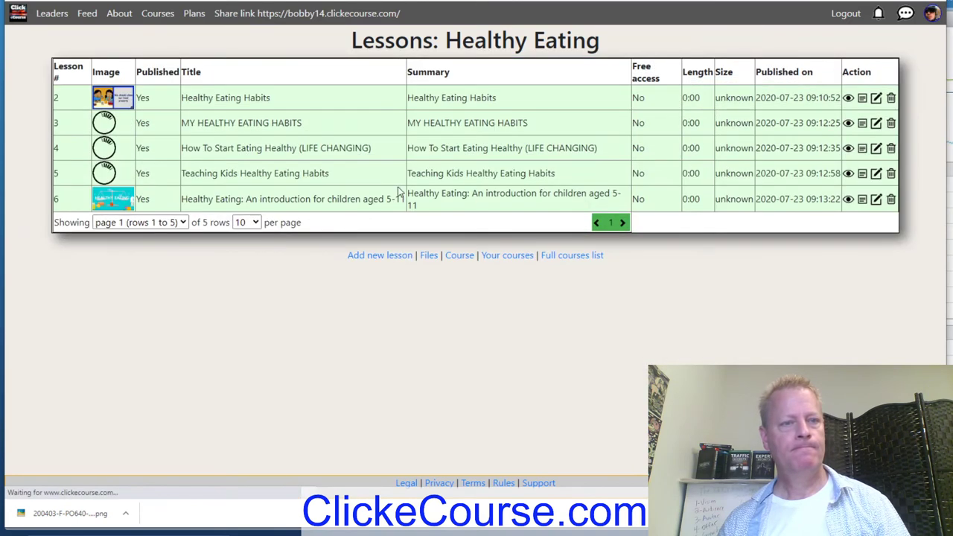
- Delete the Teaching Kids, MY HEALTHY EATING HABITS, and How To Start Eating Healthy lessons
left_click(891, 174)
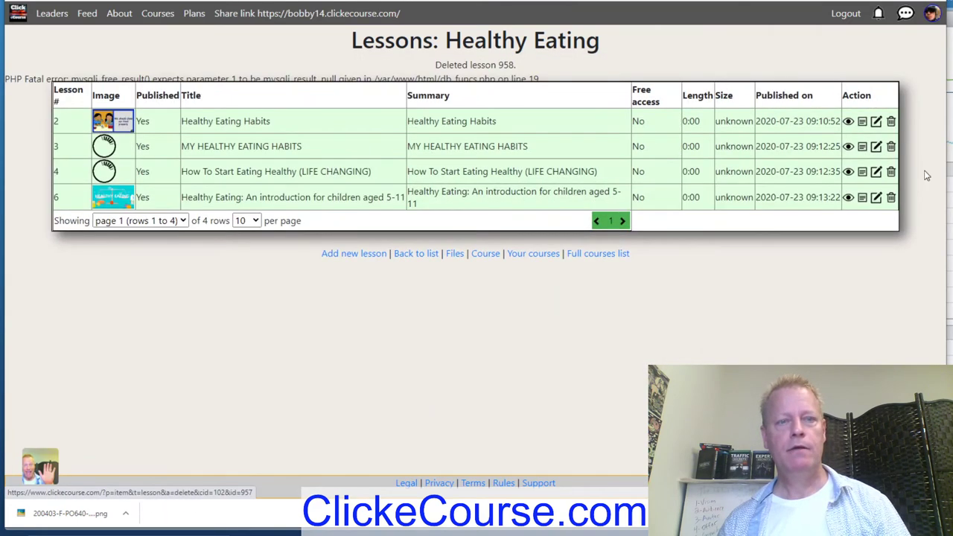
left_click(892, 146)
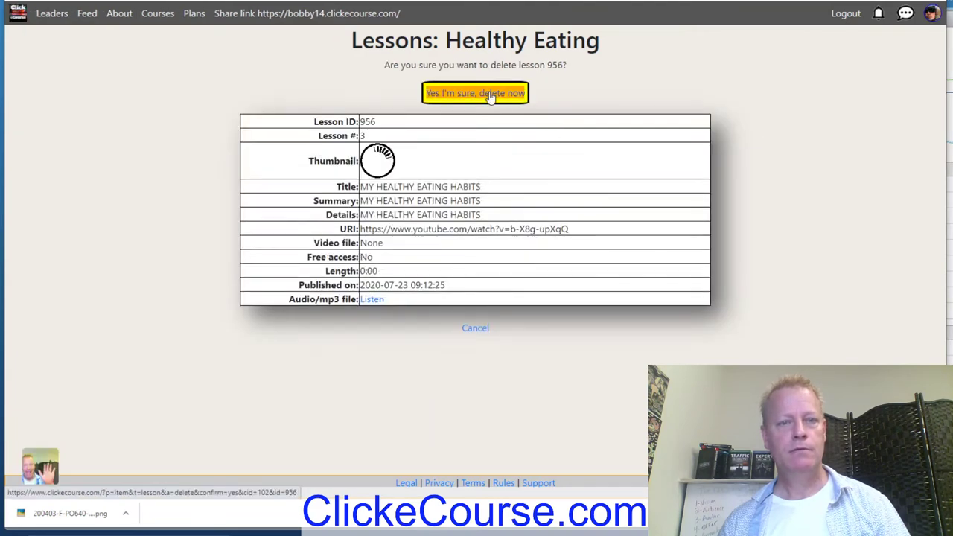
left_click(491, 96)
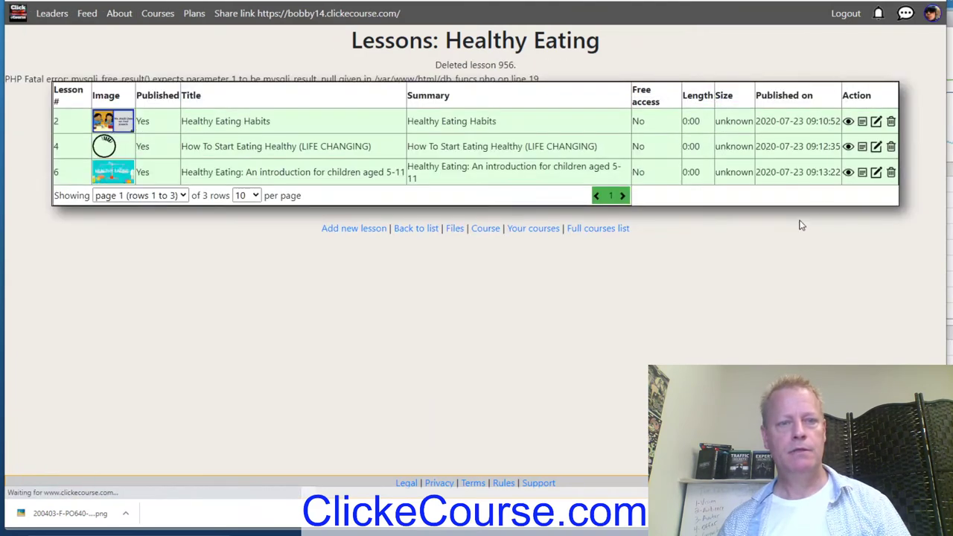
left_click(891, 147)
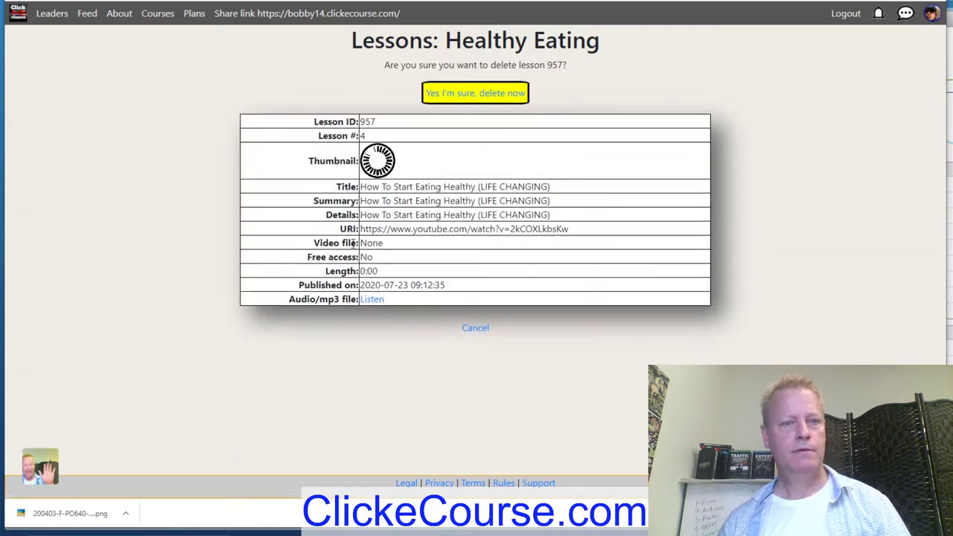
left_click(468, 95)
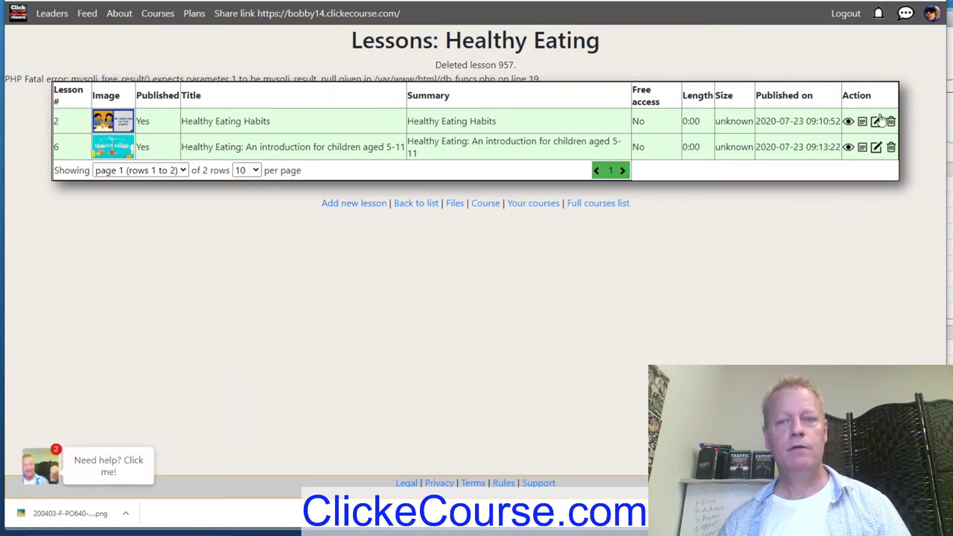
left_click(378, 204)
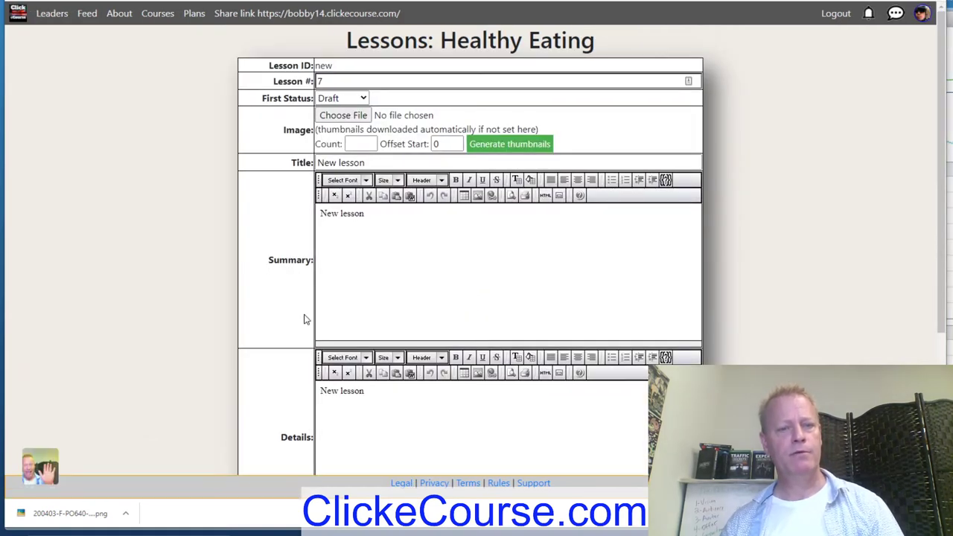
scroll(291, 308, "down", 3)
left_click(430, 294)
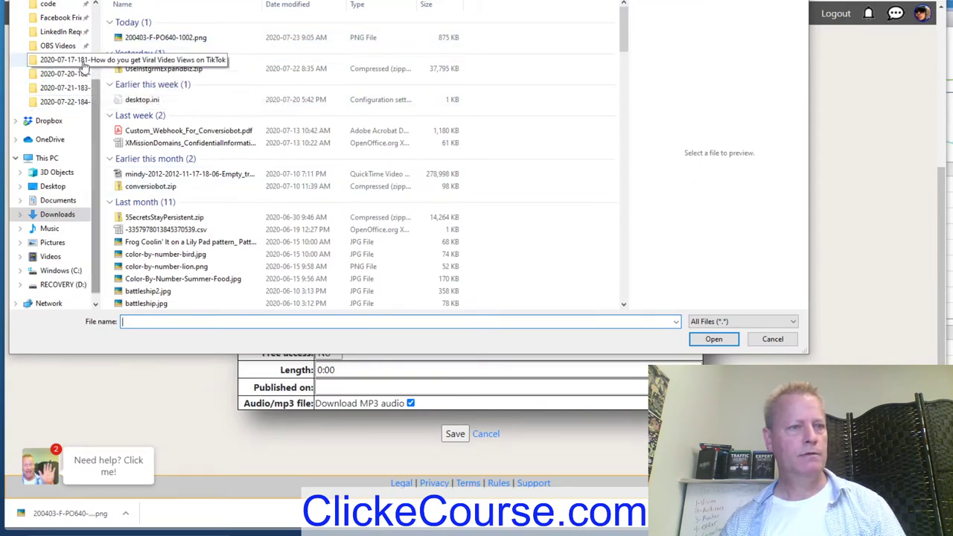
left_click(65, 59)
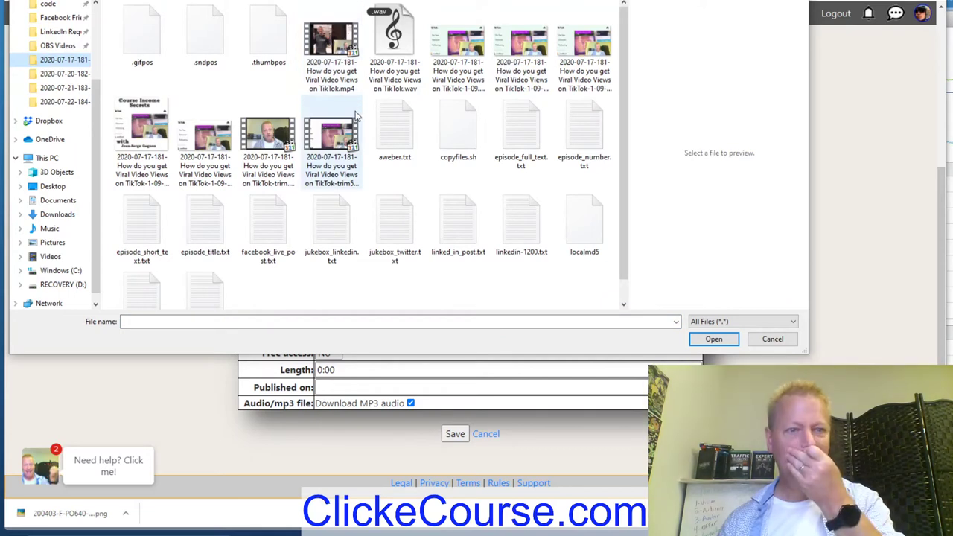
scroll(365, 223, "down", 1)
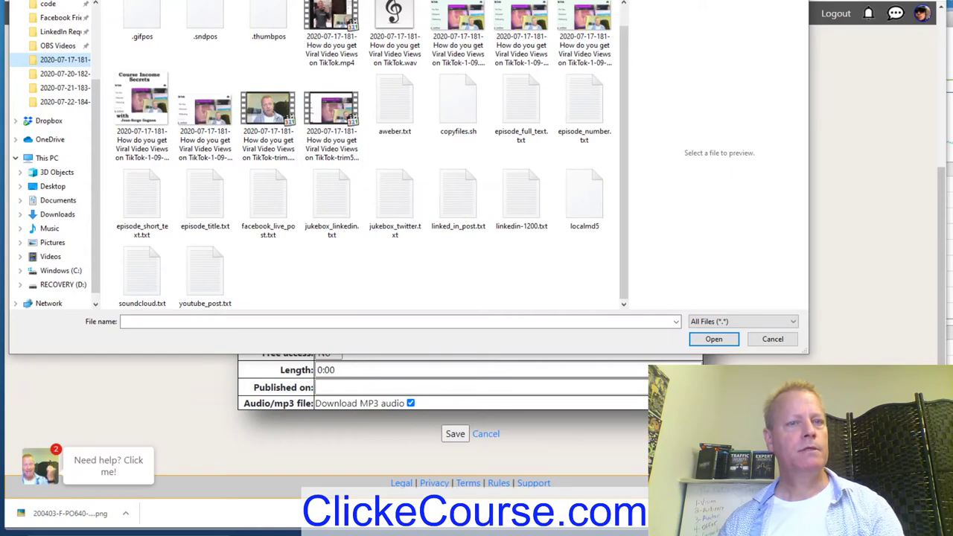
key("alt+Up")
scroll(374, 186, "up", 10)
scroll(400, 252, "up", 20)
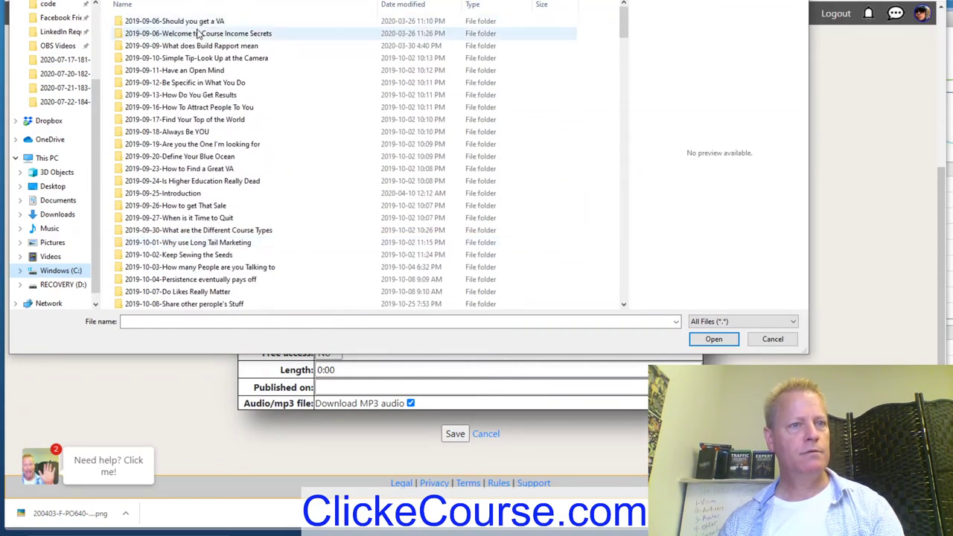
- Look inside the 'Should you get a VA' and alexa folders, then go up to the project folders
double_click(193, 22)
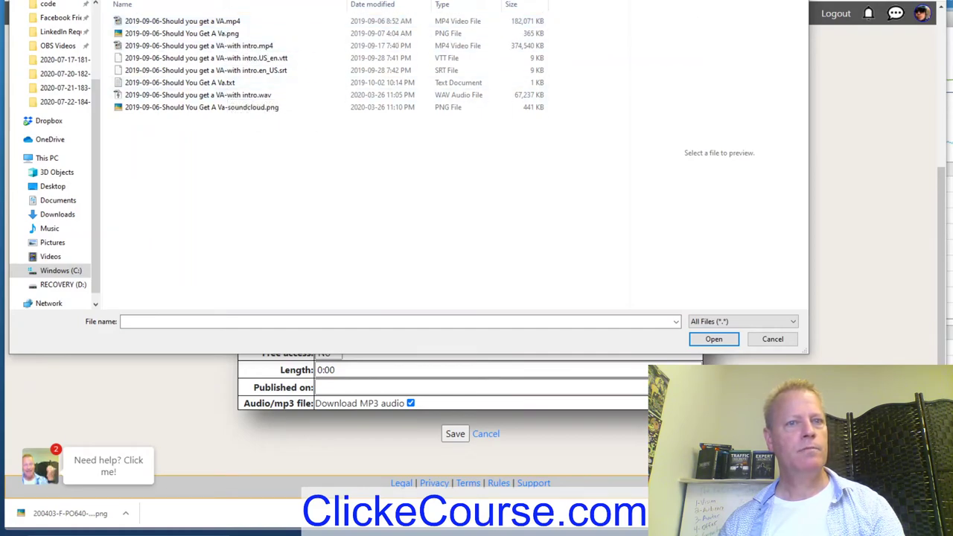
key("alt+Up")
left_click_drag(626, 30, 629, 266)
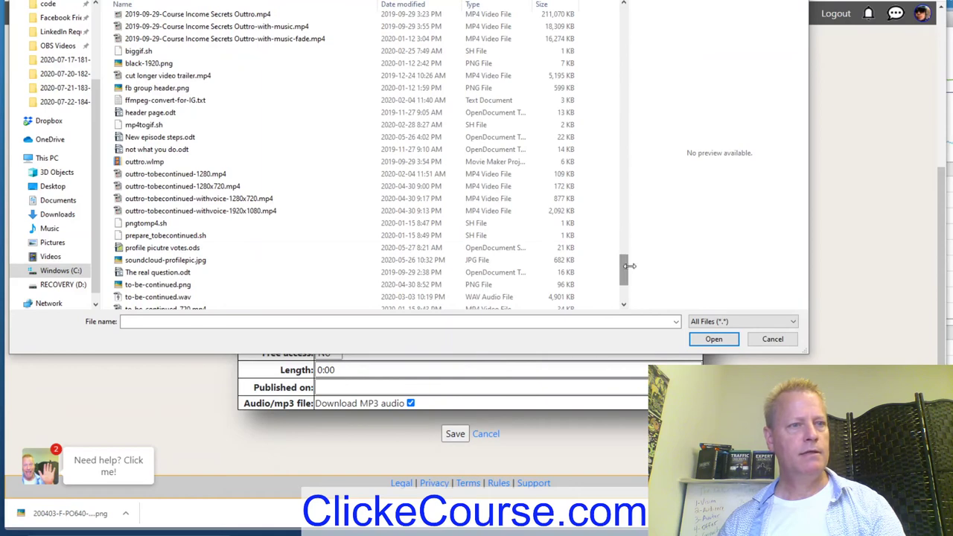
scroll(171, 173, "up", 5)
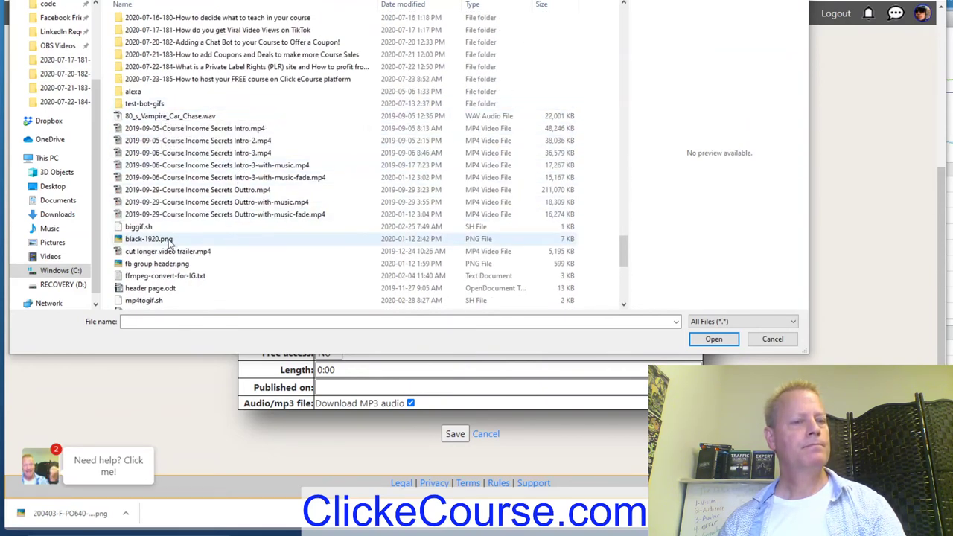
scroll(216, 287, "down", 3)
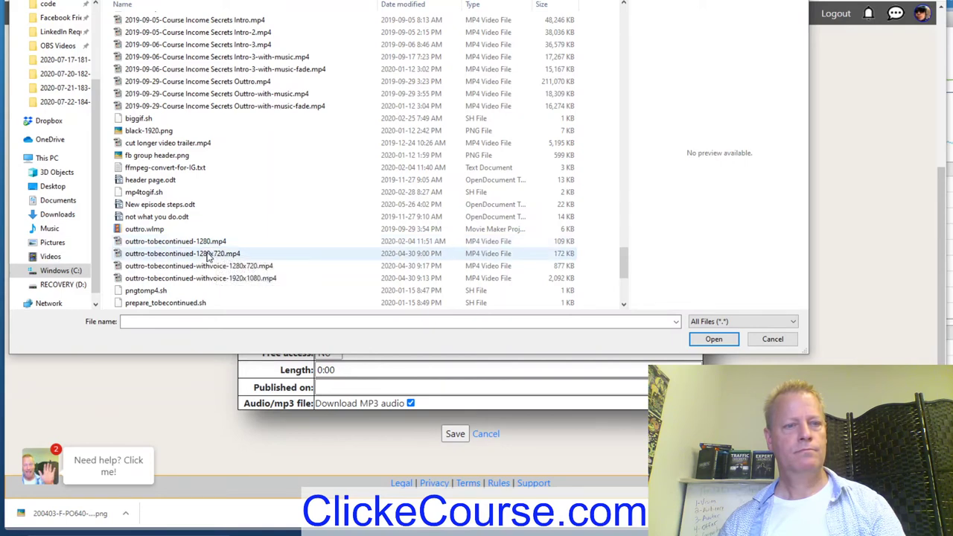
scroll(221, 240, "up", 6)
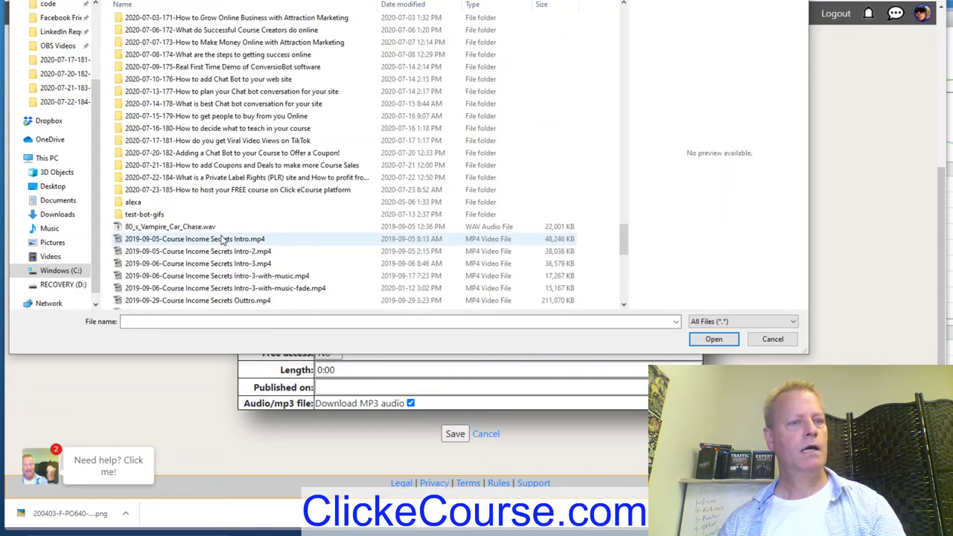
double_click(138, 203)
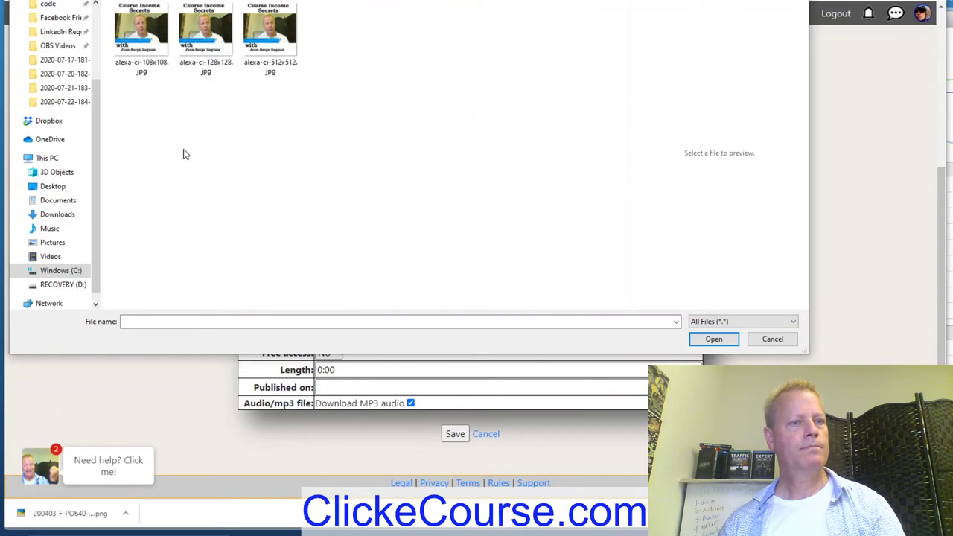
key("alt+Left")
scroll(304, 151, "up", 7)
scroll(304, 151, "up", 20)
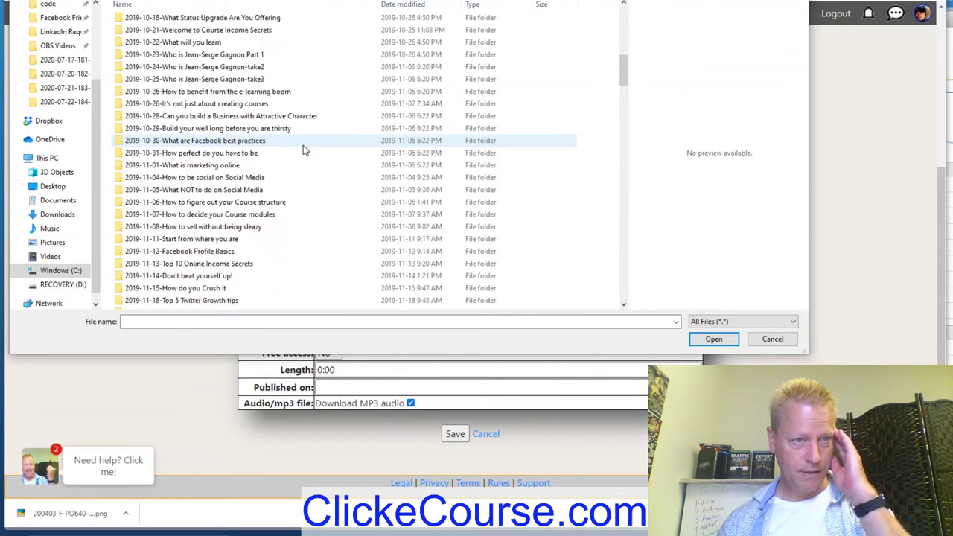
scroll(303, 149, "down", 20)
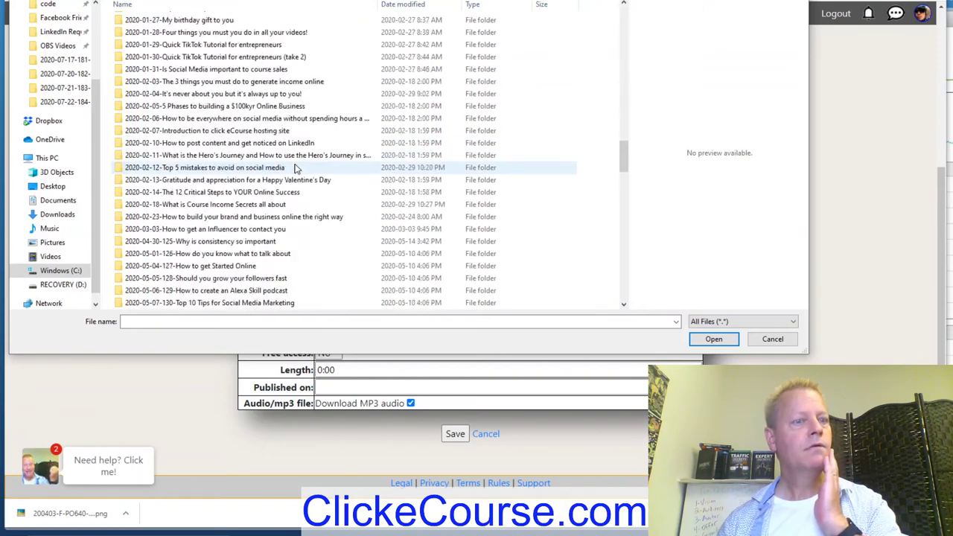
scroll(304, 179, "down", 8)
left_click(174, 70)
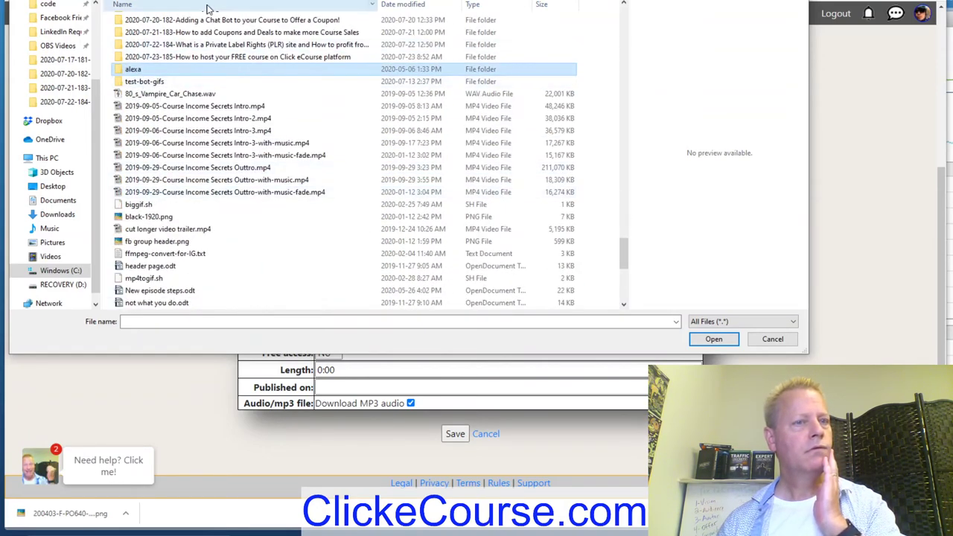
key("BackSpace")
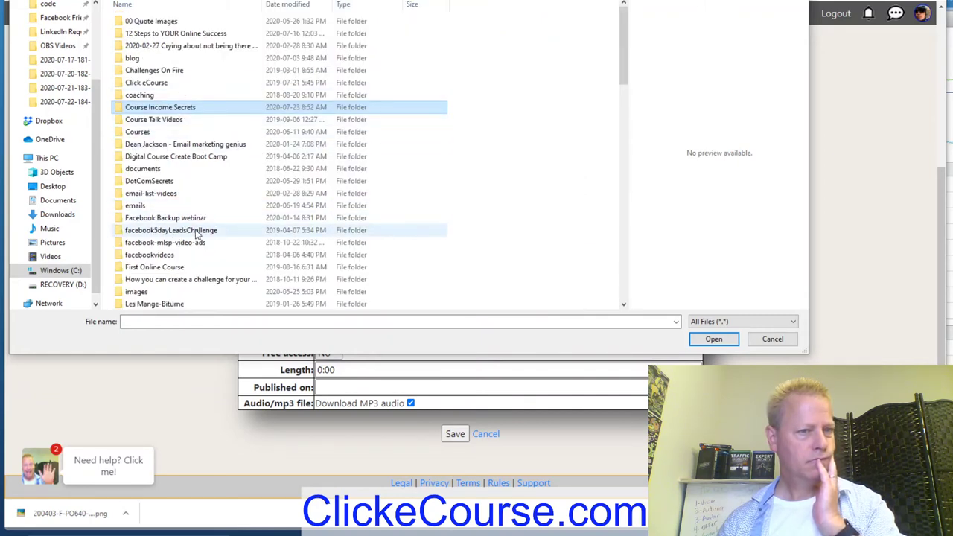
- Check the facebookvideos folder, then pick 4-change-snapcode-end.mp4 as the lesson 7 video
double_click(150, 255)
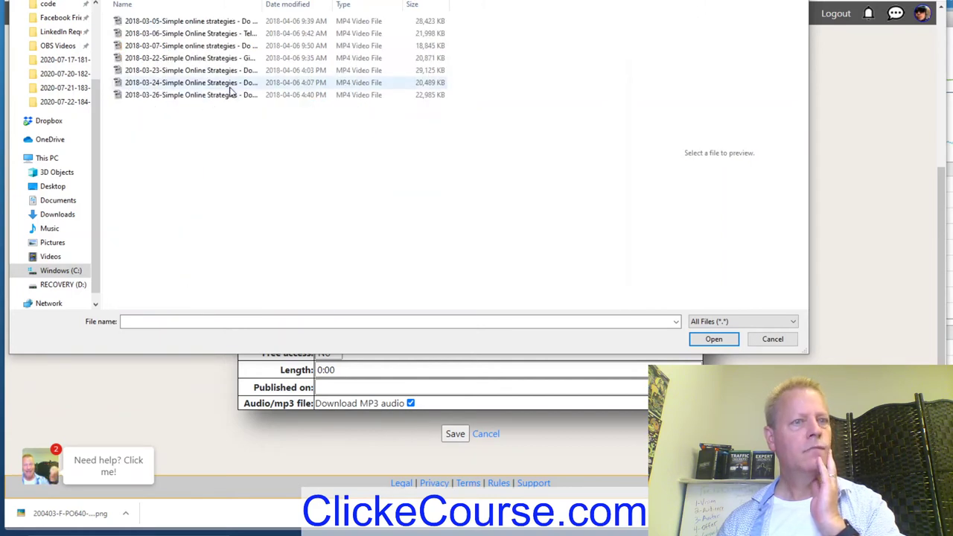
left_click(221, 23)
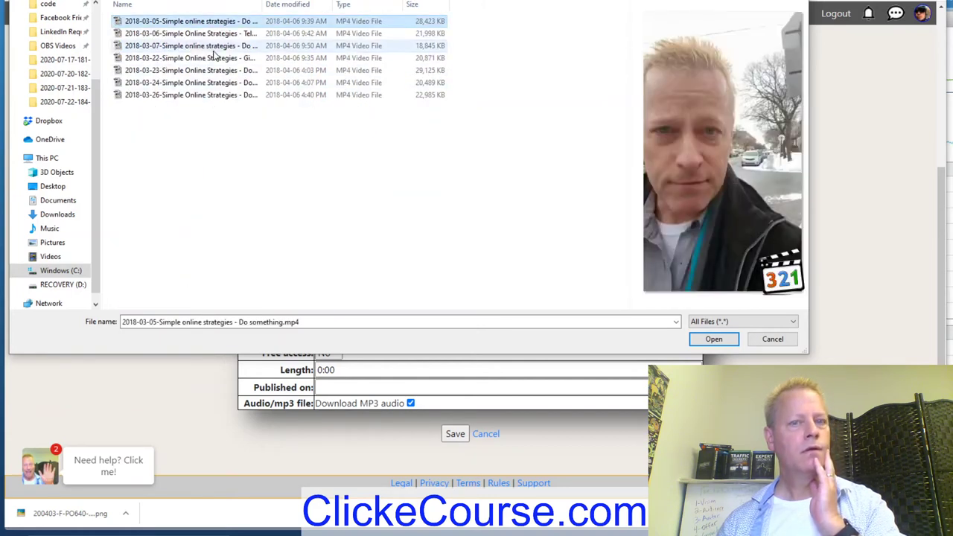
left_click(216, 46)
key("BackSpace")
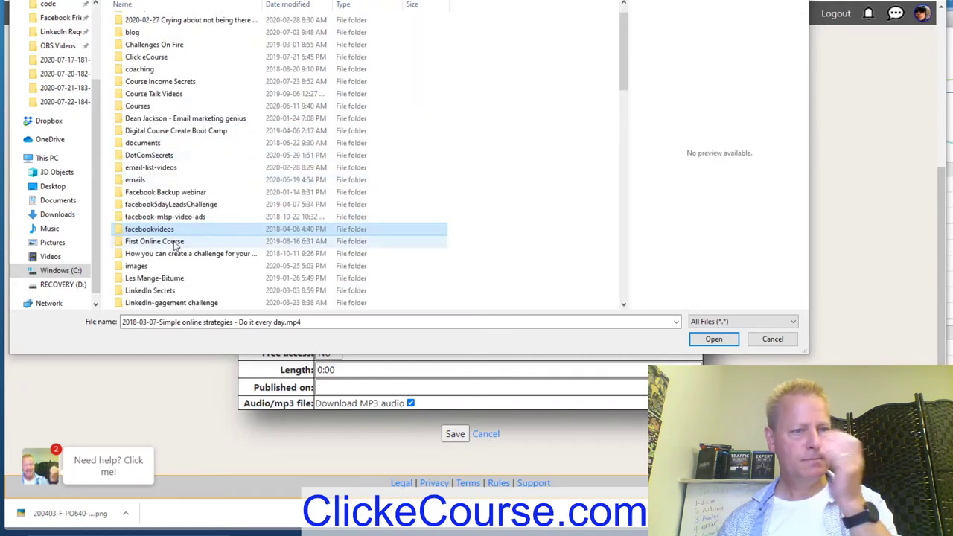
scroll(201, 248, "down", 2)
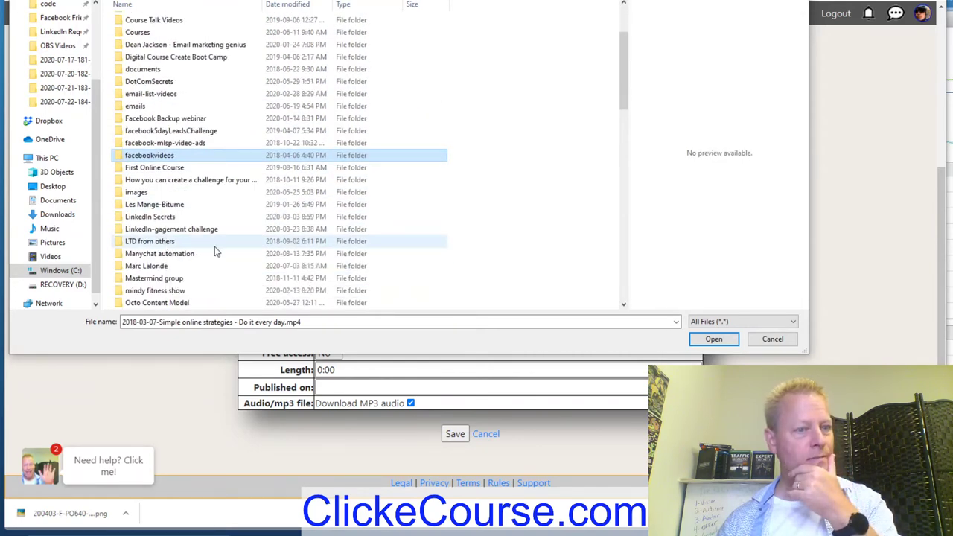
scroll(214, 252, "down", 2)
scroll(213, 250, "down", 1)
scroll(212, 235, "down", 2)
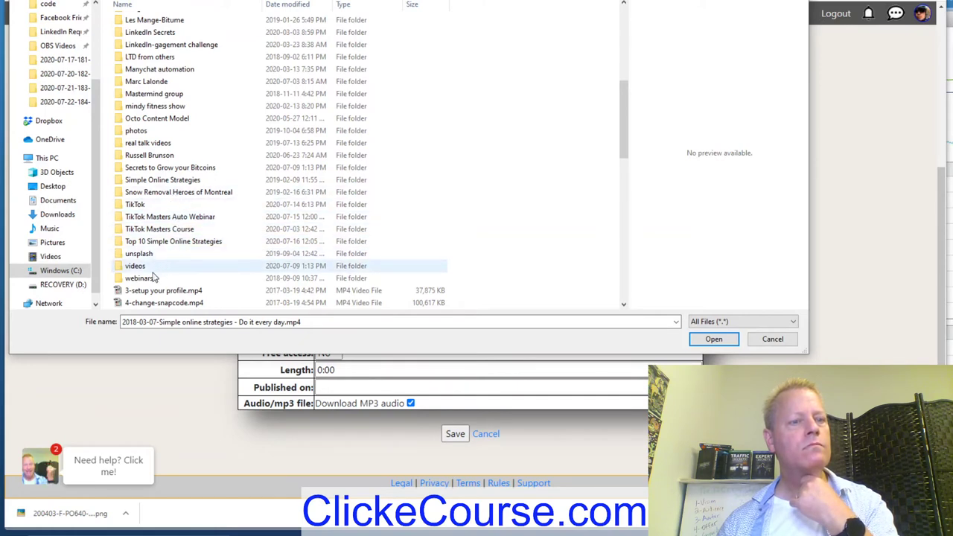
scroll(173, 262, "down", 2)
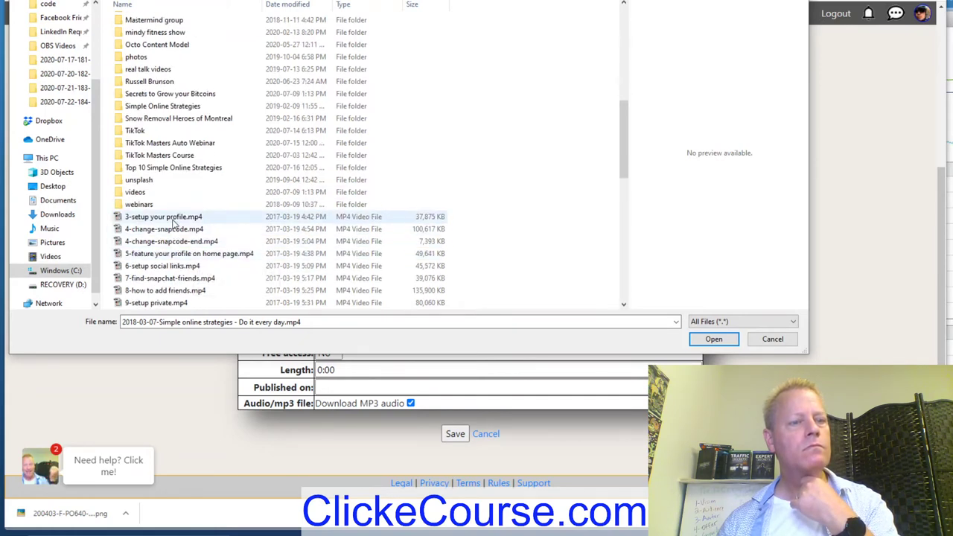
left_click(173, 242)
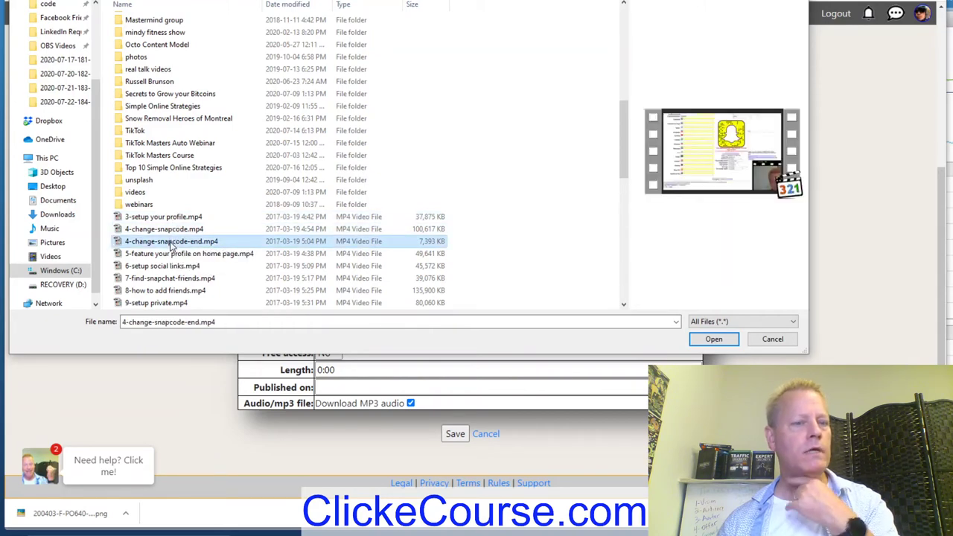
left_click(714, 339)
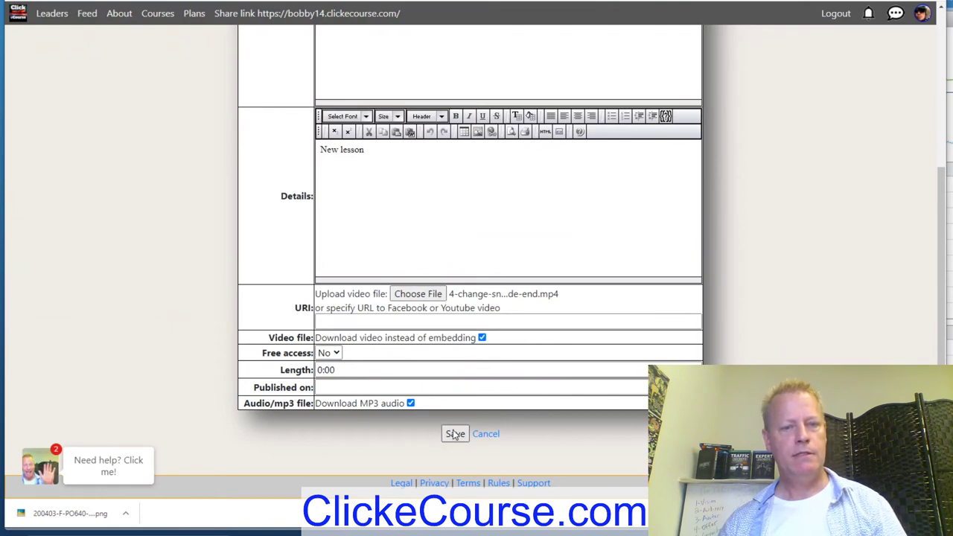
- Save draft lesson 7, uploading its 0:22 video, and return to the lesson list
left_click(454, 433)
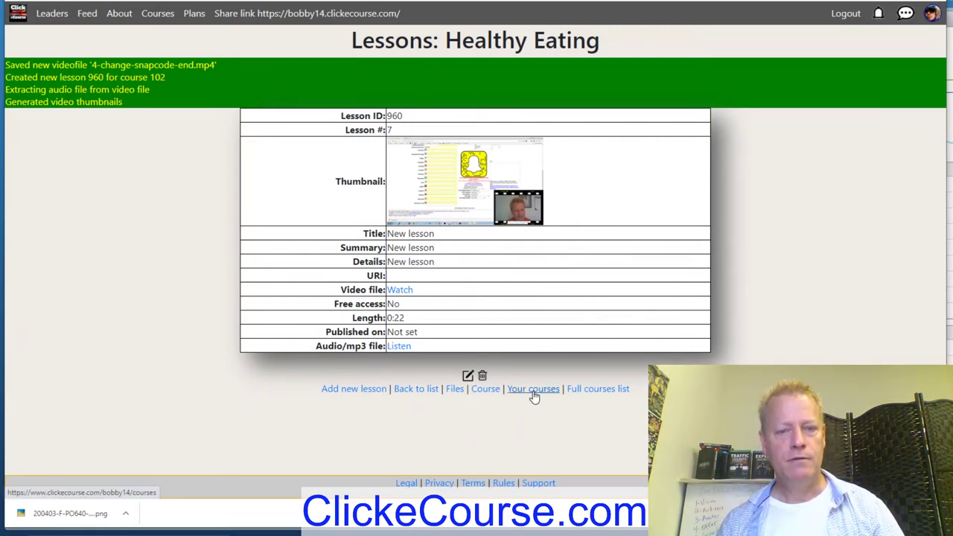
left_click(406, 390)
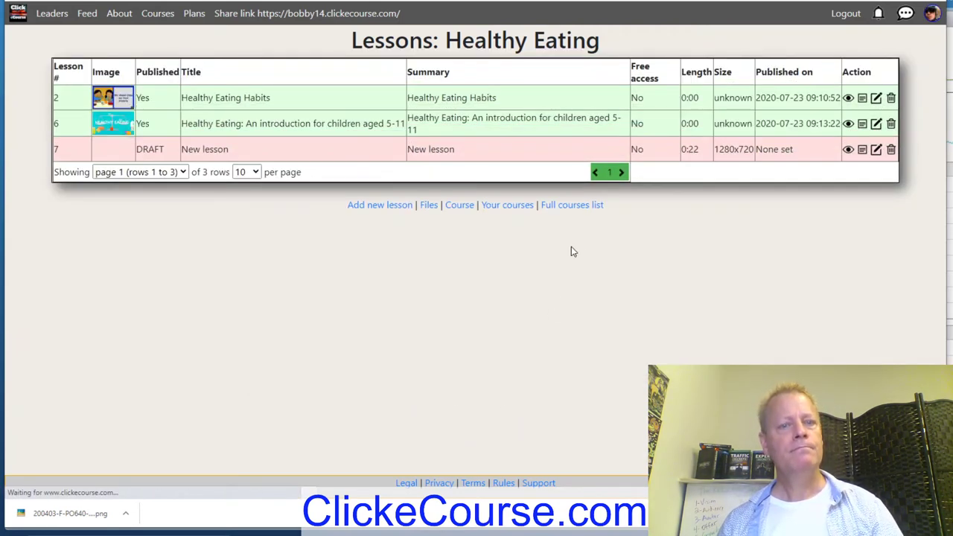
- Open lesson 7 'New lesson' for editing and set its first status to Published
left_click(877, 150)
left_click(331, 98)
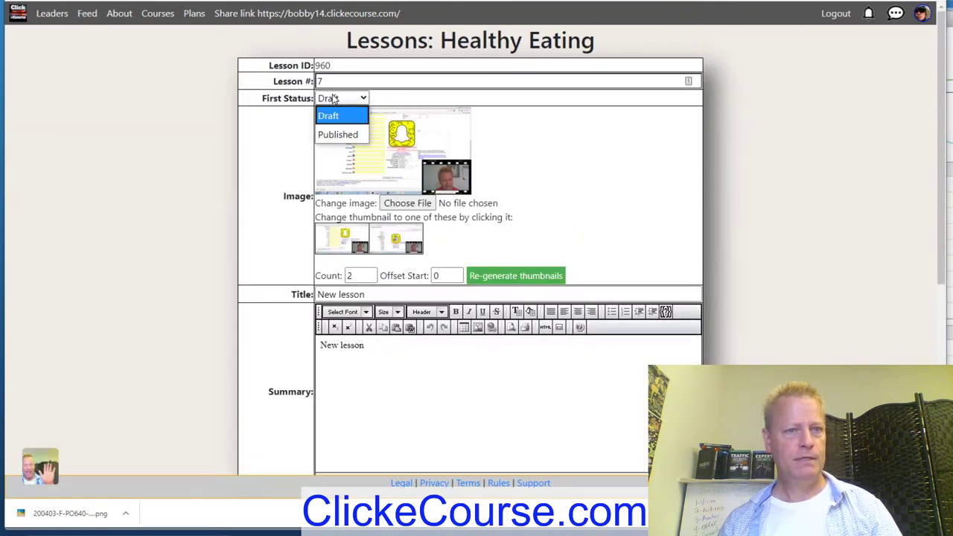
left_click(336, 134)
scroll(276, 194, "down", 3)
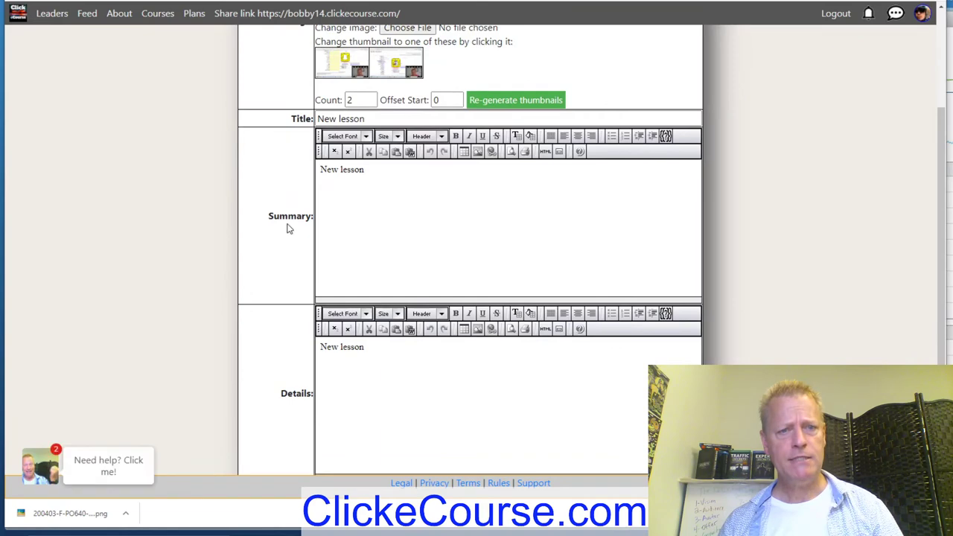
left_click_drag(365, 60, 317, 61)
left_click_drag(366, 113, 291, 117)
scroll(276, 149, "down", 2)
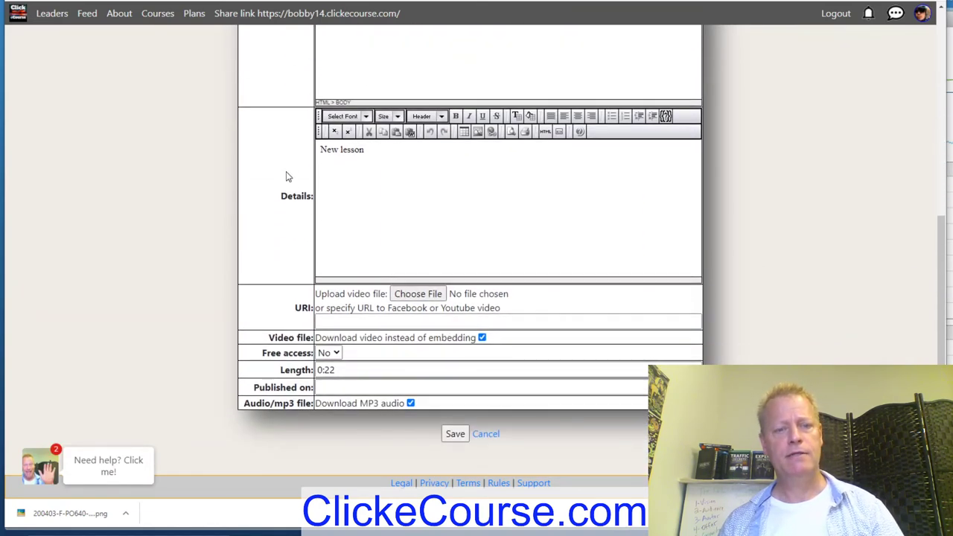
scroll(288, 176, "up", 5)
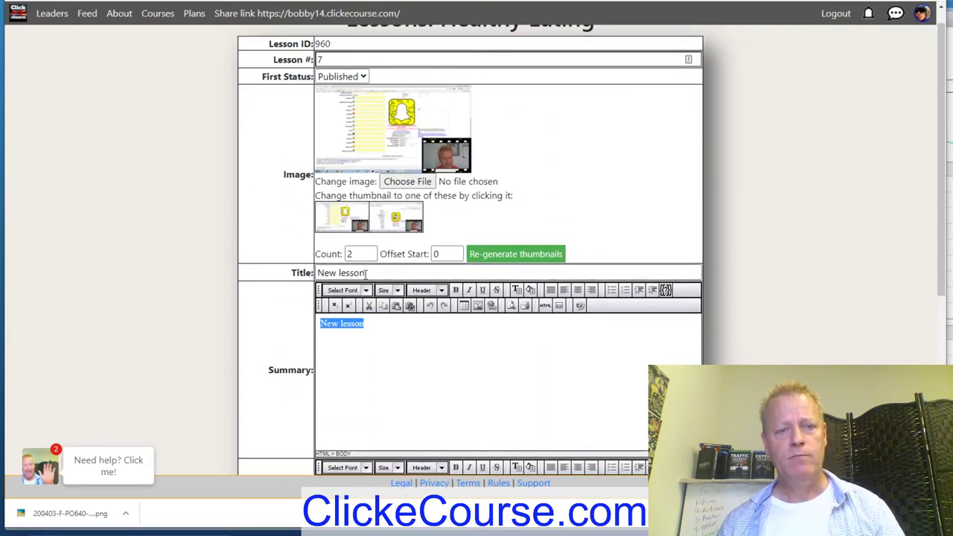
- Regenerate 10 video thumbnails, pick the fifth as the lesson image, and save as Published
left_click(326, 254)
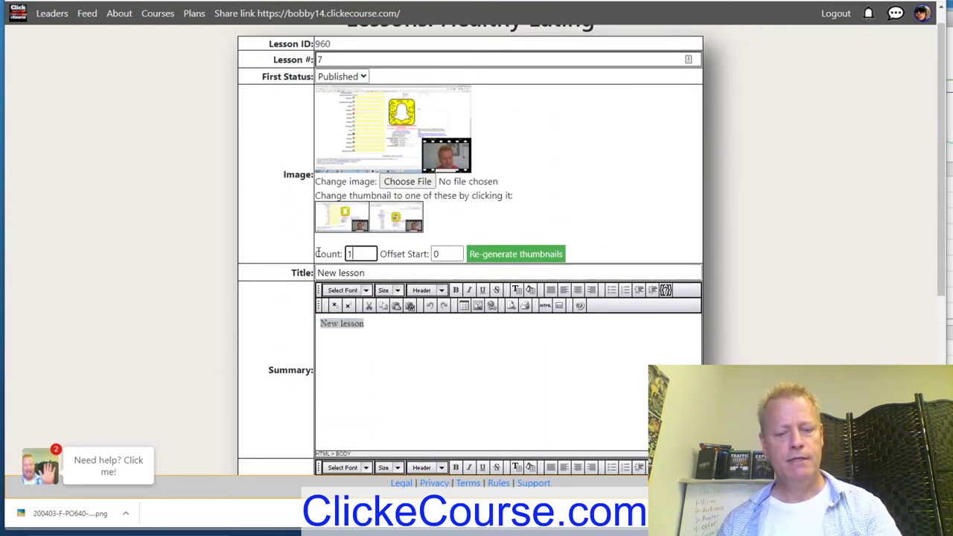
left_click(534, 252)
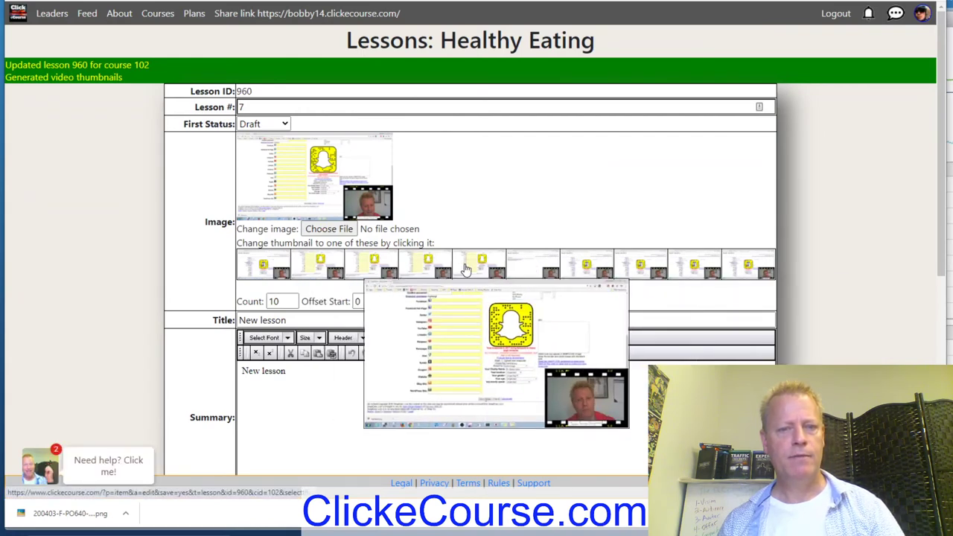
left_click(475, 268)
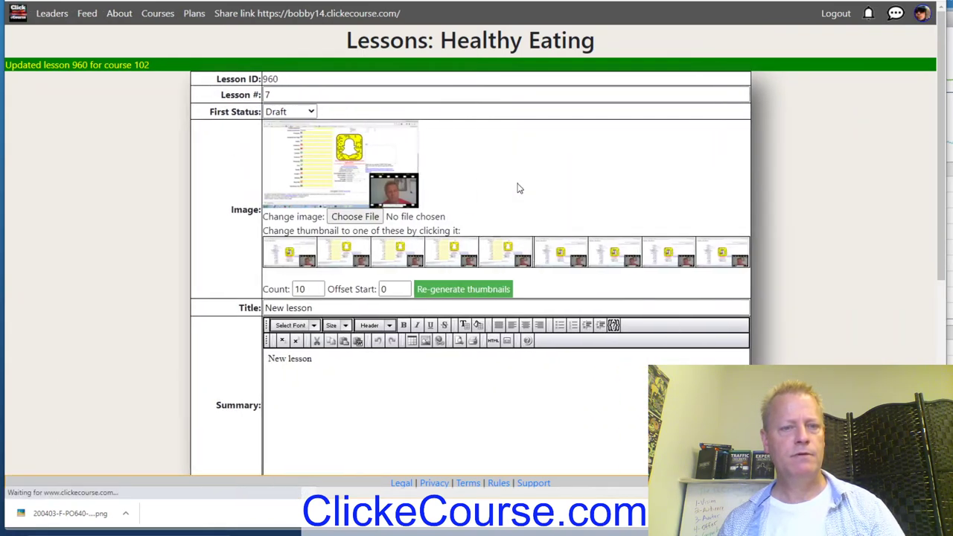
left_click(261, 111)
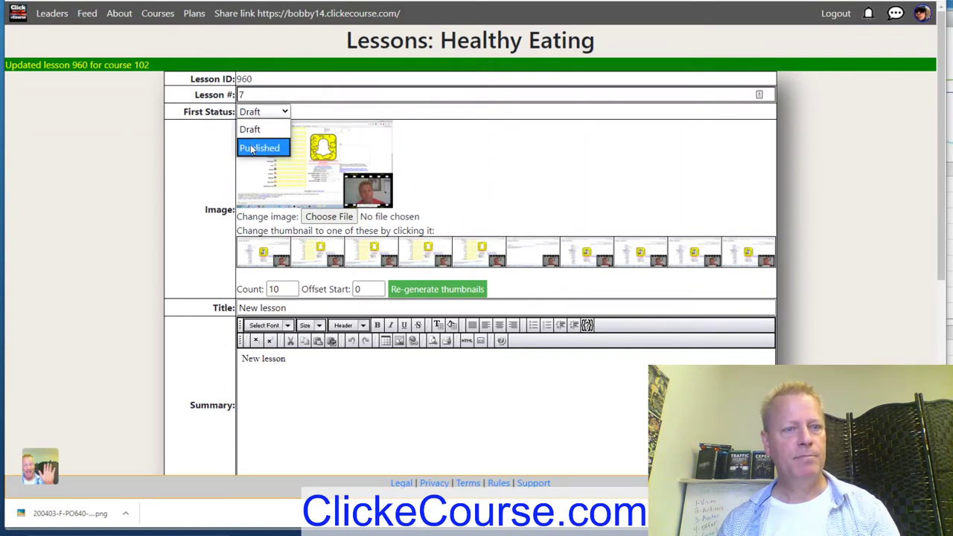
left_click(256, 147)
scroll(187, 181, "down", 5)
left_click(455, 434)
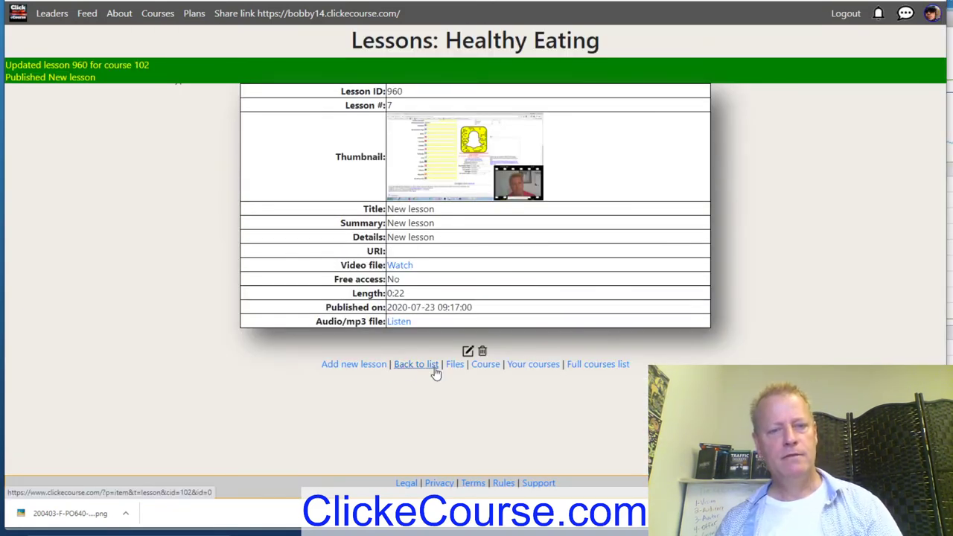
- Edit lesson 6 and generate 10 thumbnails from its video
left_click(416, 365)
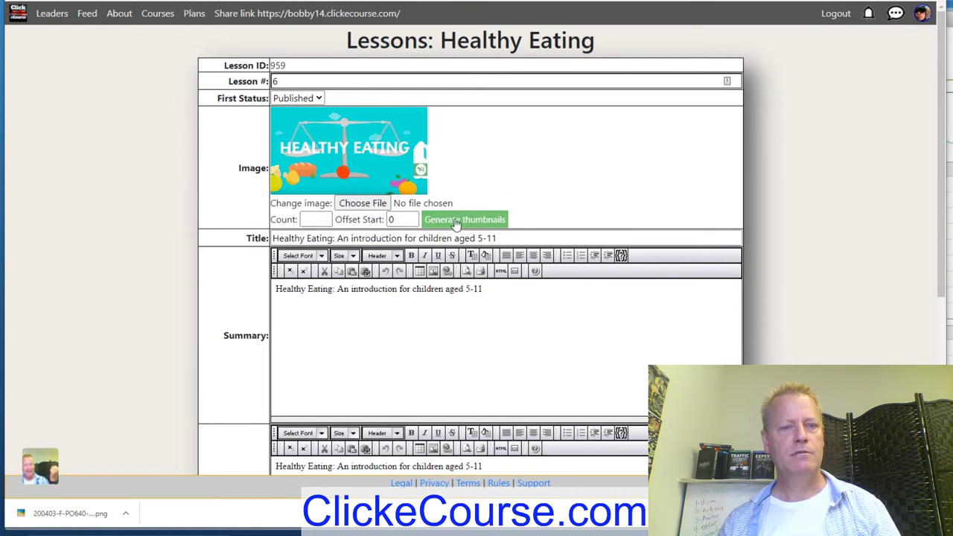
left_click(461, 222)
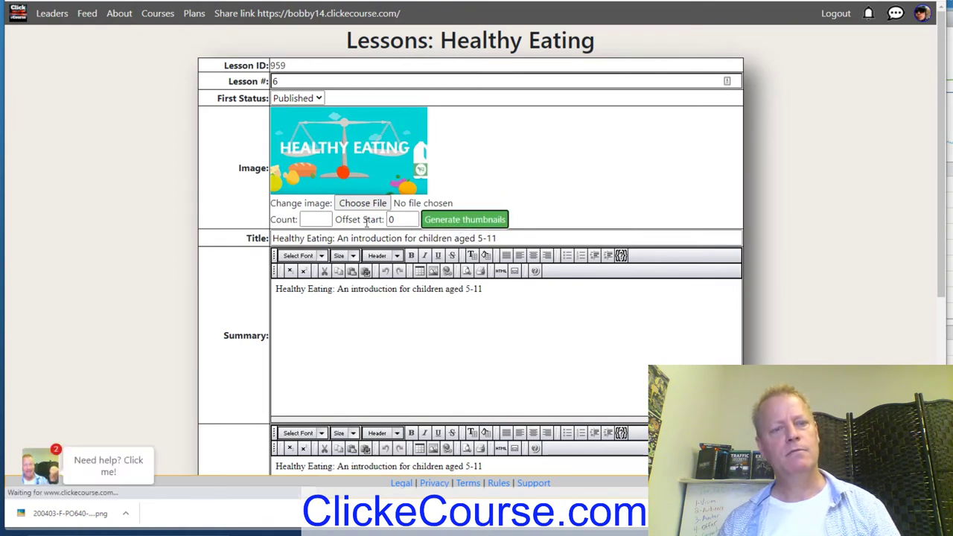
left_click(317, 221)
type("10")
left_click(473, 222)
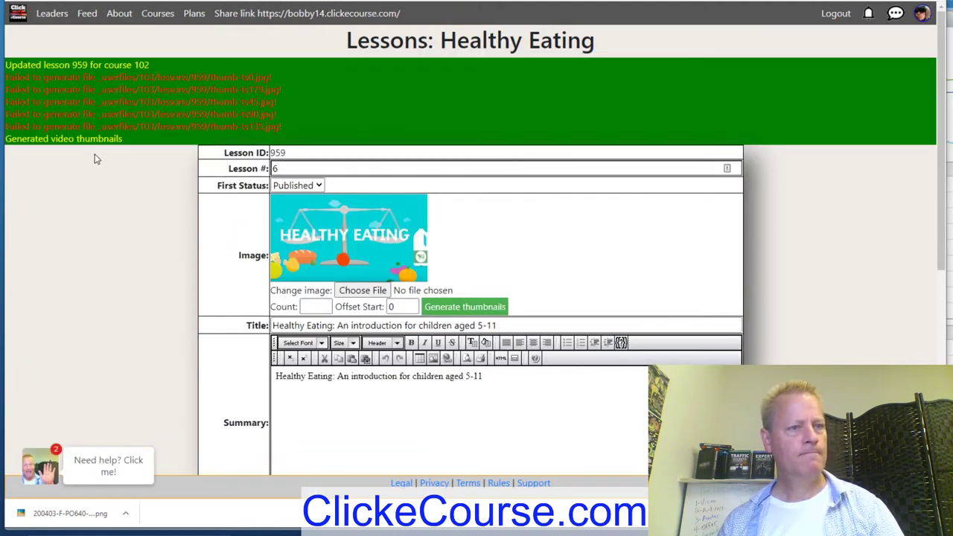
- Cancel lesson 6's edit form, keeping its original Healthy Eating image
scroll(241, 284, "down", 7)
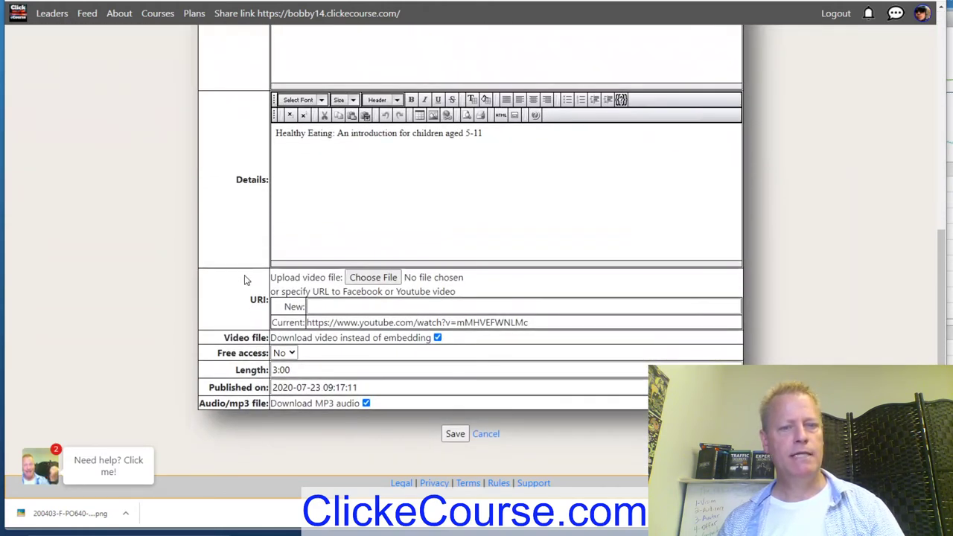
scroll(242, 254, "up", 10)
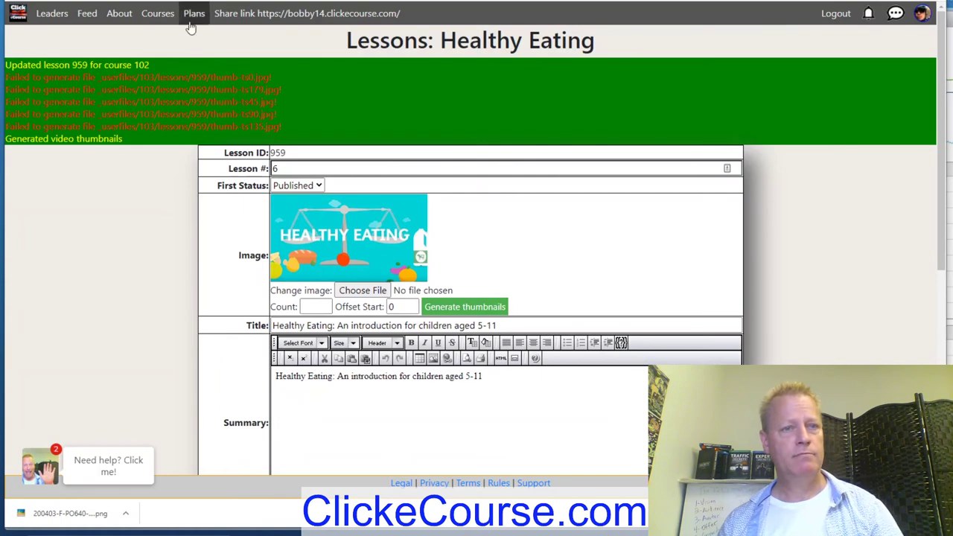
scroll(317, 169, "down", 5)
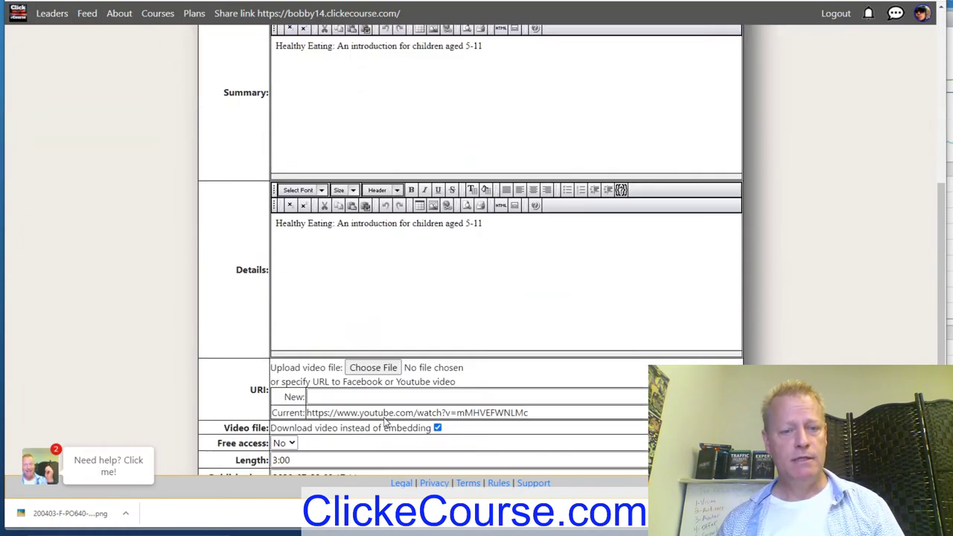
scroll(509, 453, "down", 2)
left_click(488, 433)
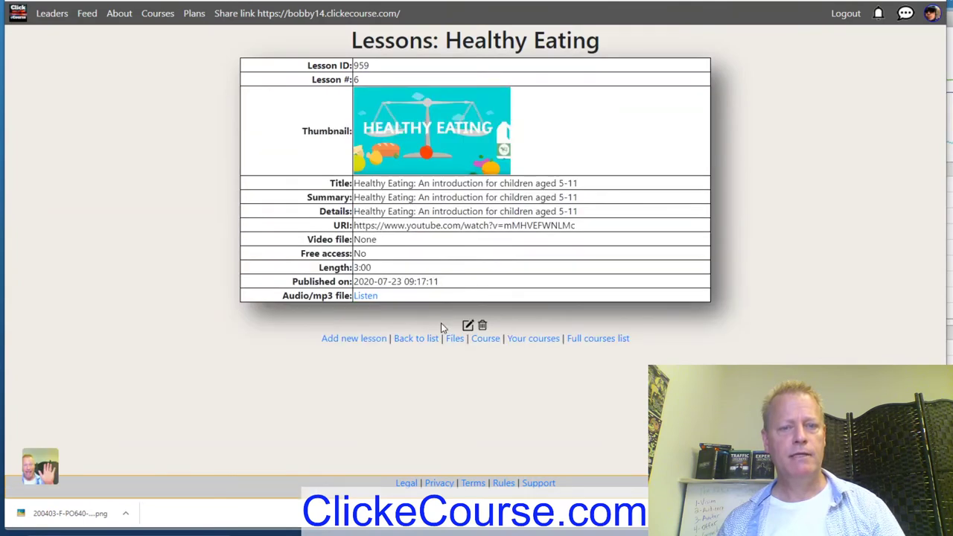
- Retitle lesson 2 'Healthy Eating Habits' to 'Introduction' and save it
left_click(418, 339)
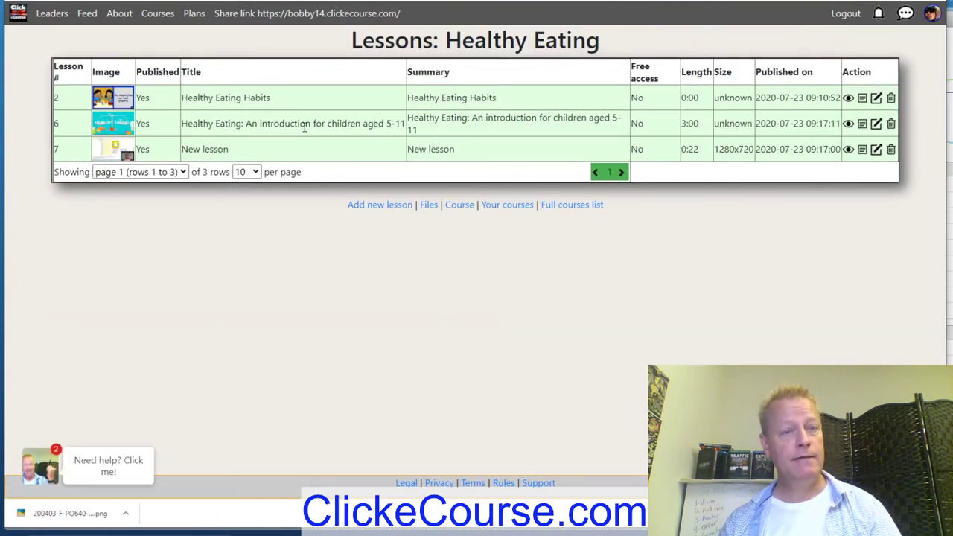
left_click_drag(200, 98, 361, 102)
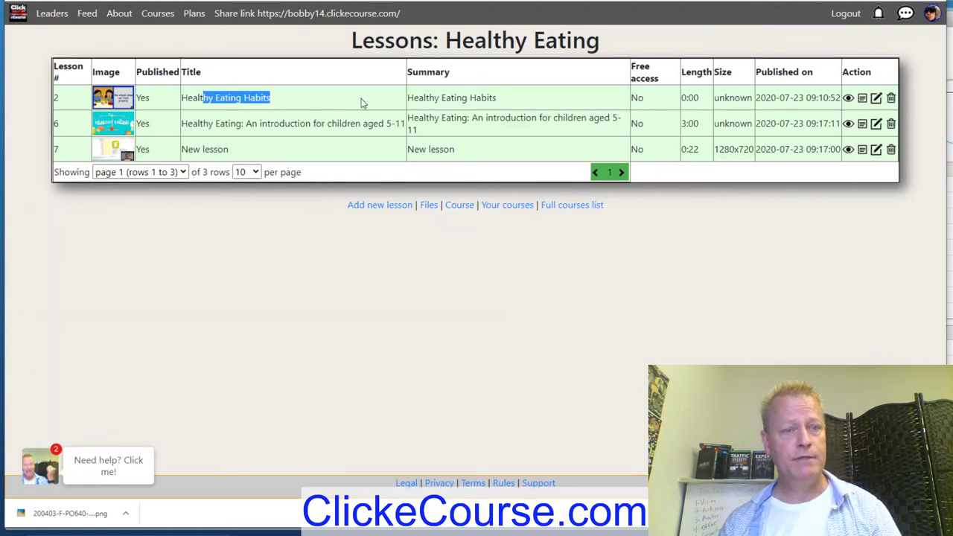
left_click(876, 98)
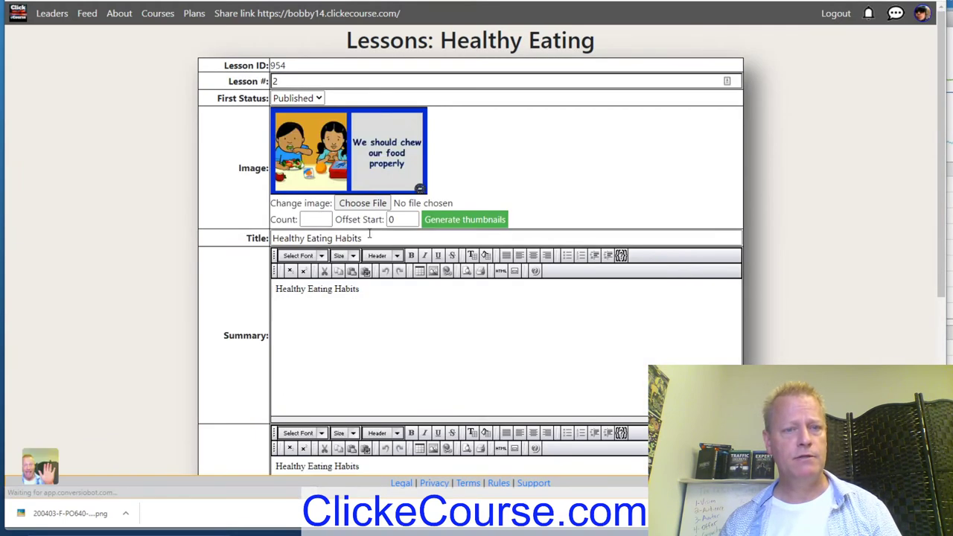
left_click_drag(368, 237, 186, 229)
type("Introduction")
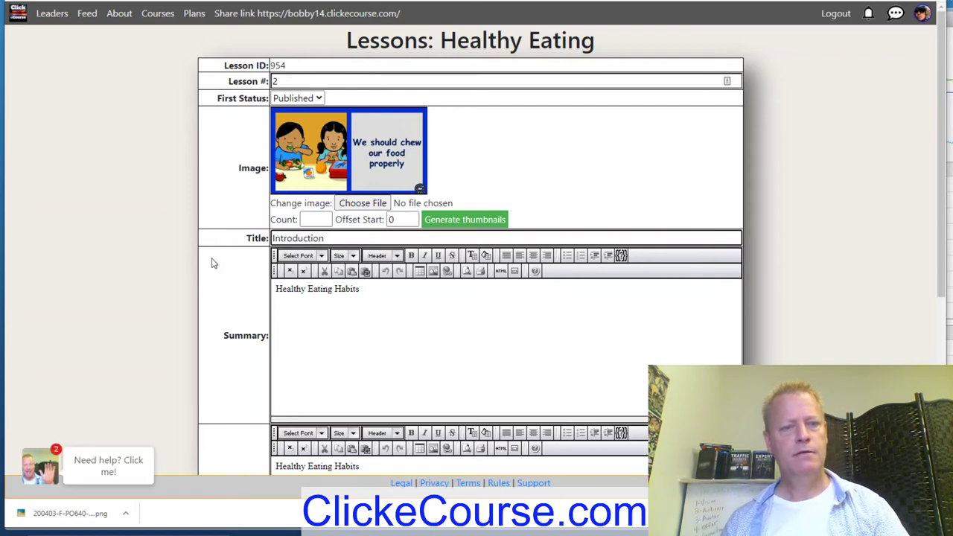
scroll(212, 263, "down", 10)
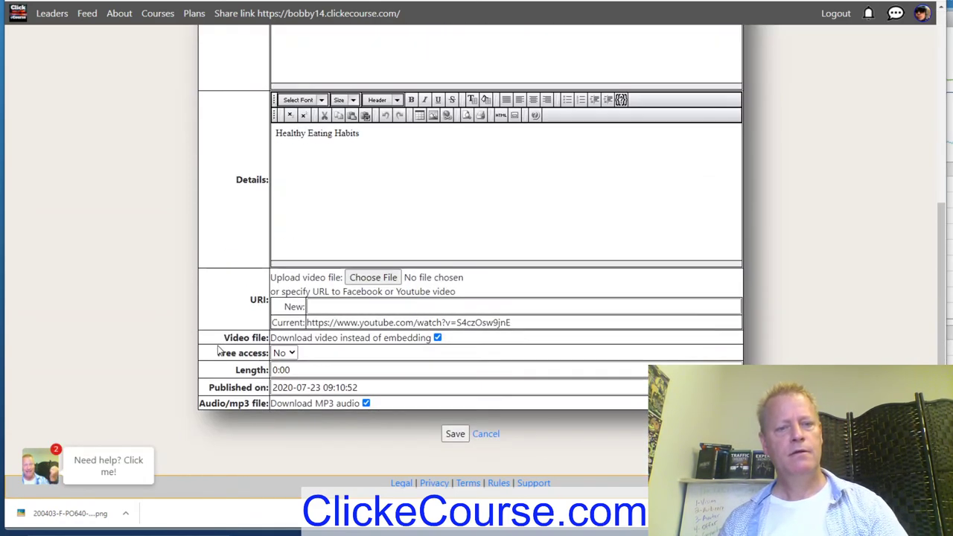
left_click(456, 432)
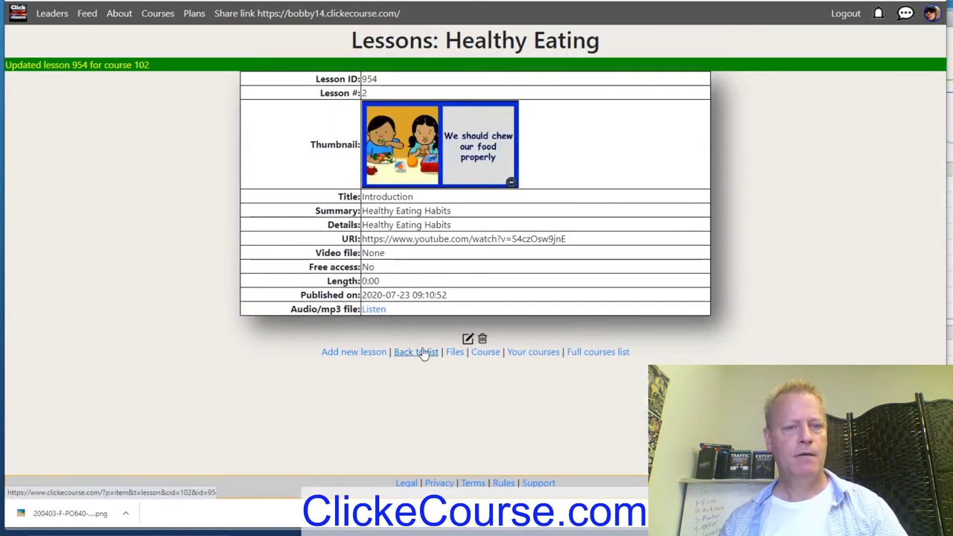
left_click(430, 353)
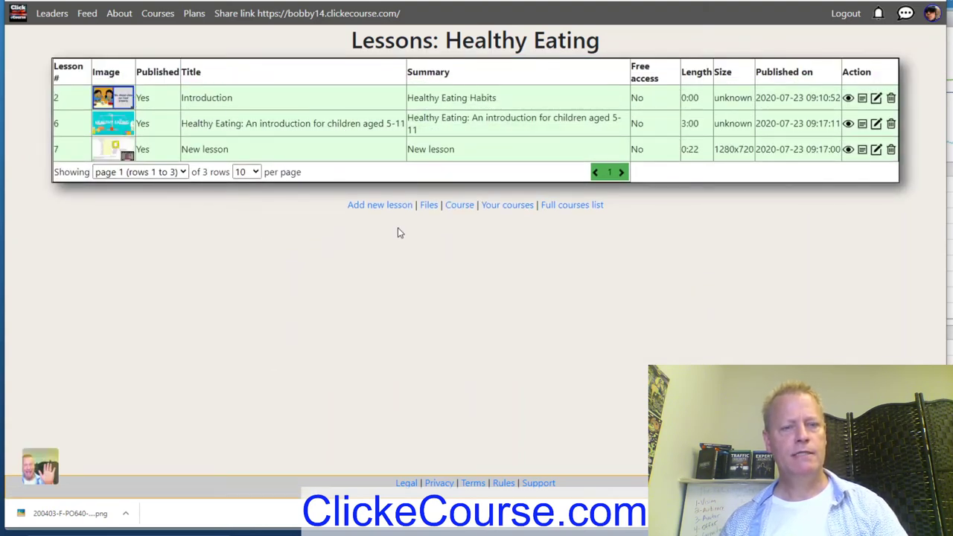
left_click(461, 211)
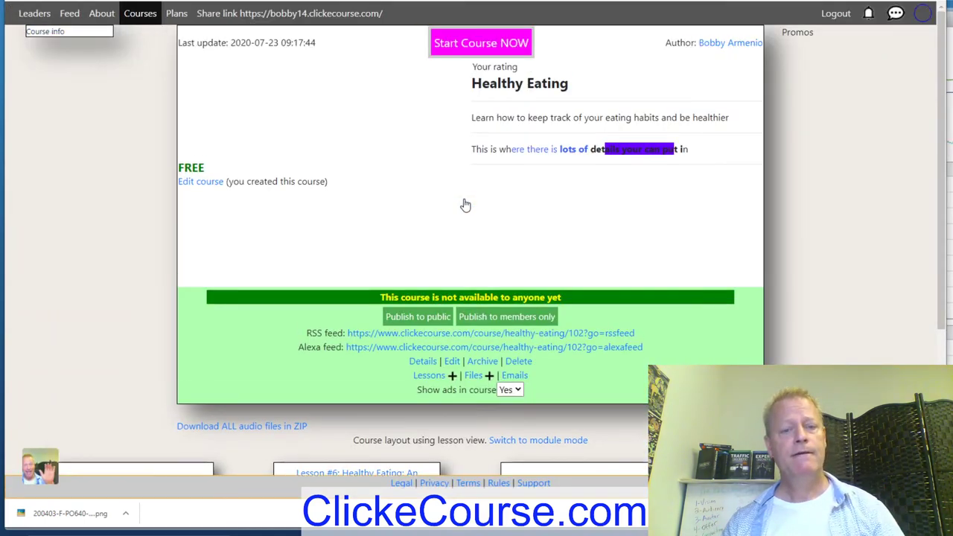
- Set the Healthy Eating course access to Unlisted (special link only) and save the settings
scroll(462, 194, "down", 3)
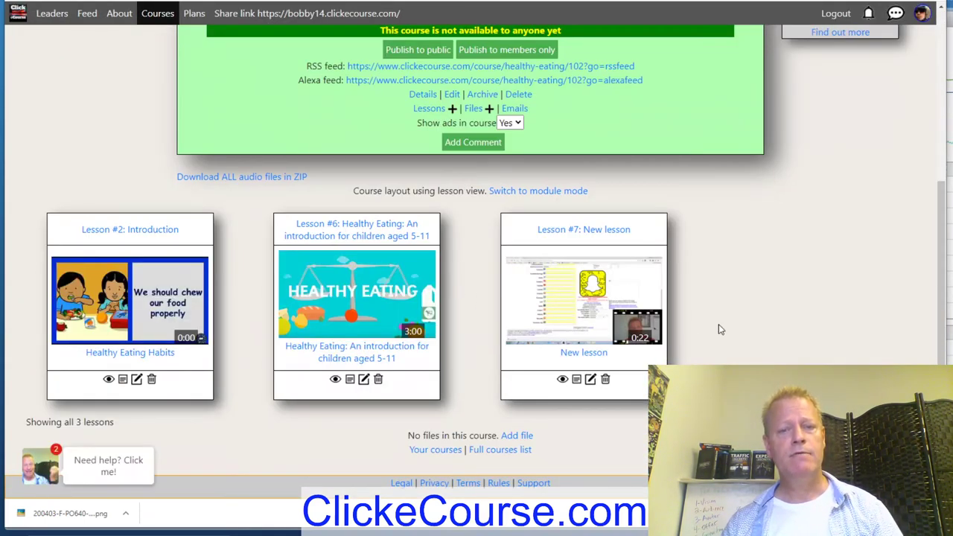
scroll(712, 321, "up", 3)
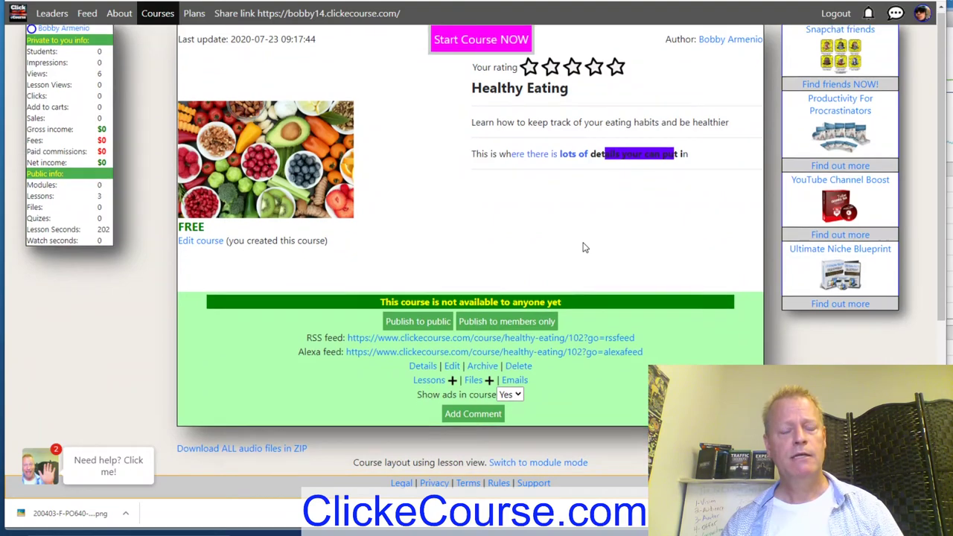
scroll(584, 248, "down", 3)
scroll(475, 262, "up", 3)
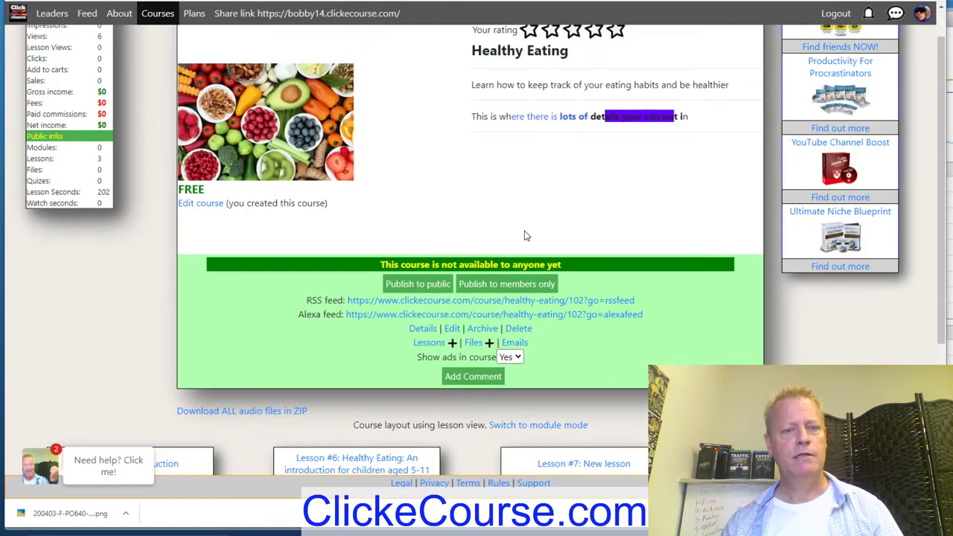
left_click(205, 206)
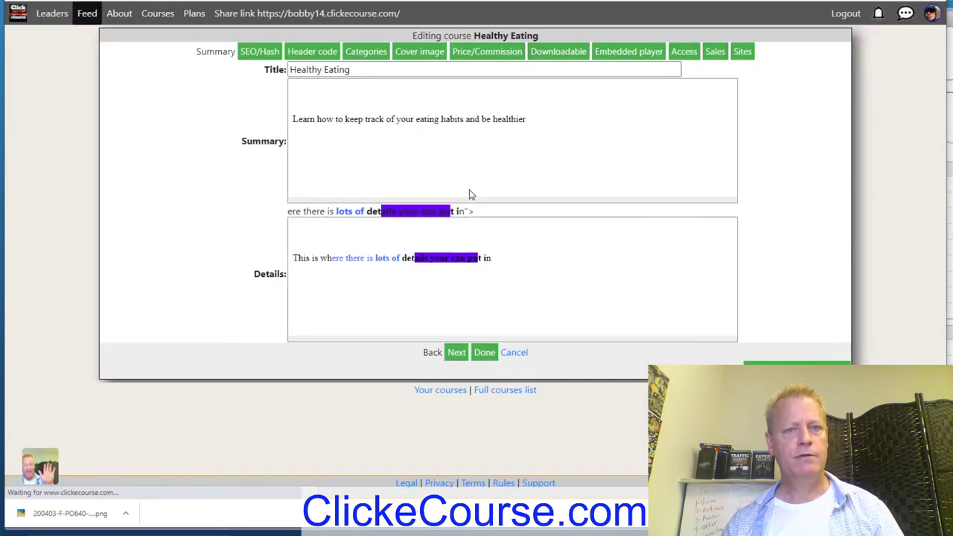
left_click(687, 54)
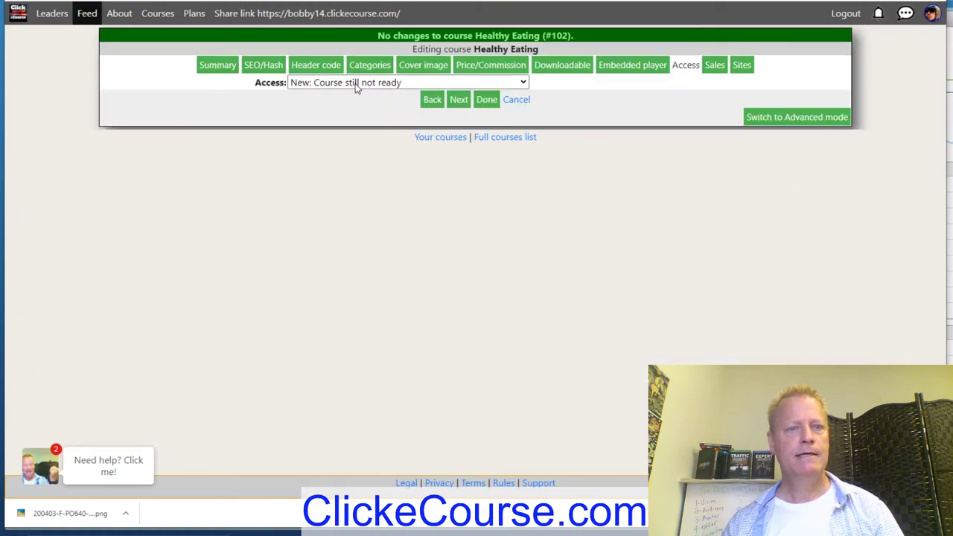
left_click(356, 86)
left_click(357, 156)
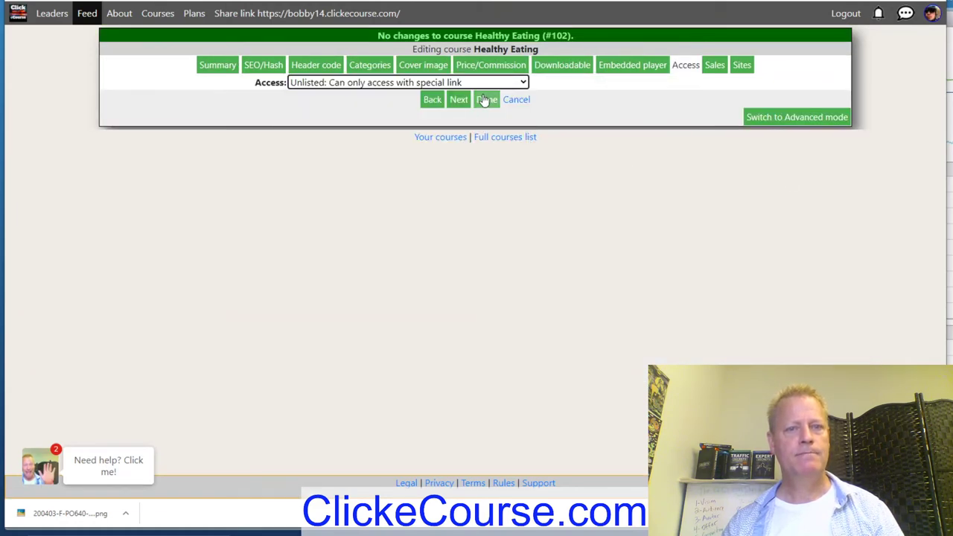
left_click(481, 99)
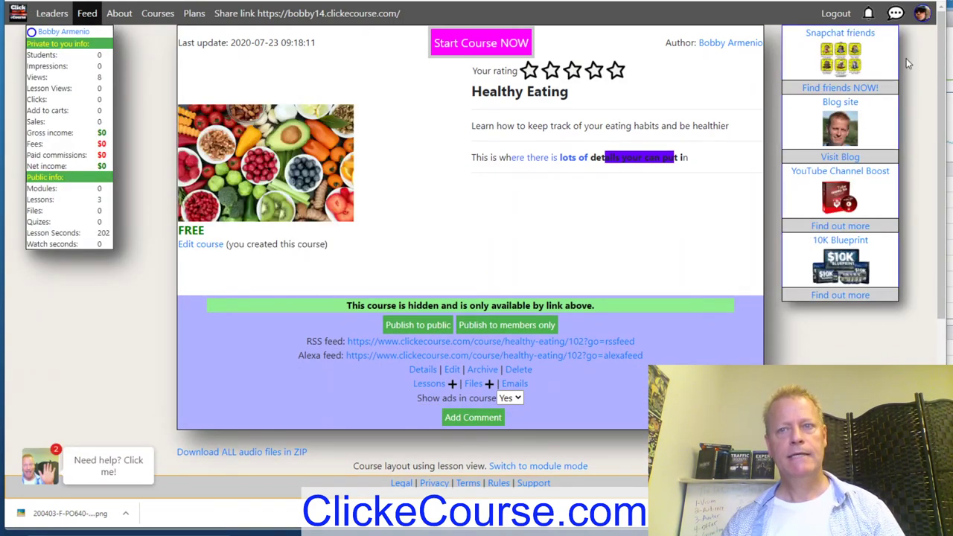
left_click(940, 3)
- In an incognito window, open the course share link and try Unlock Course as a visitor
left_click(842, 37)
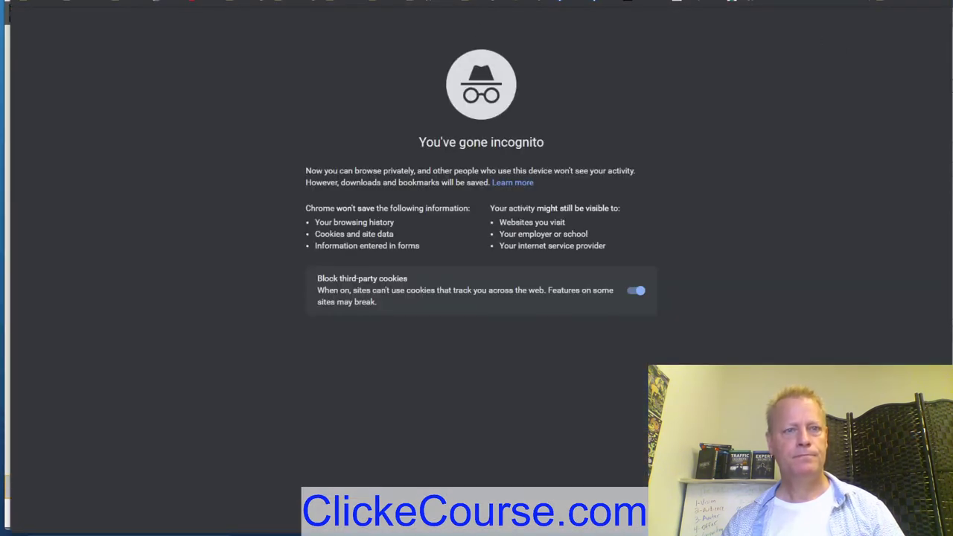
type("https://www.clickecourse.com/course/healthy-eating/182")
key("Return")
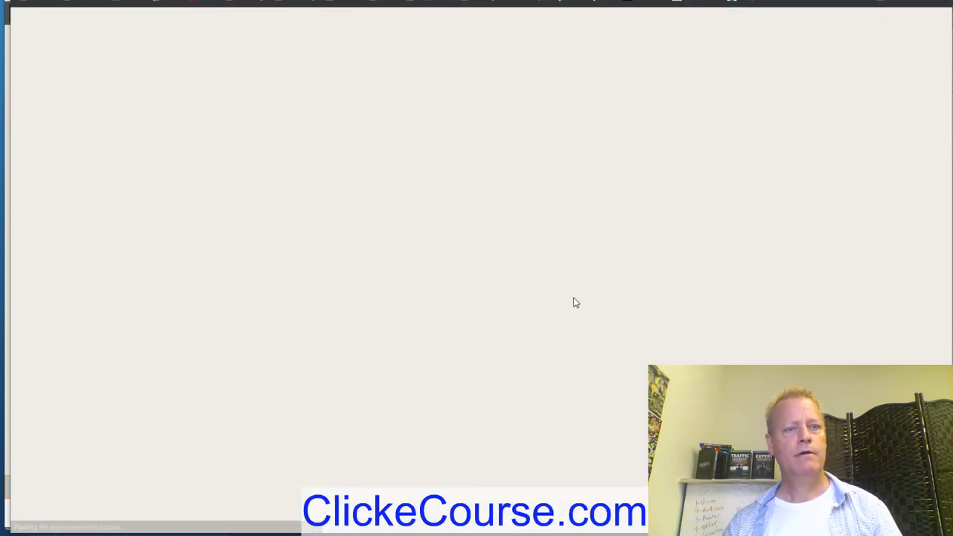
scroll(504, 251, "down", 2)
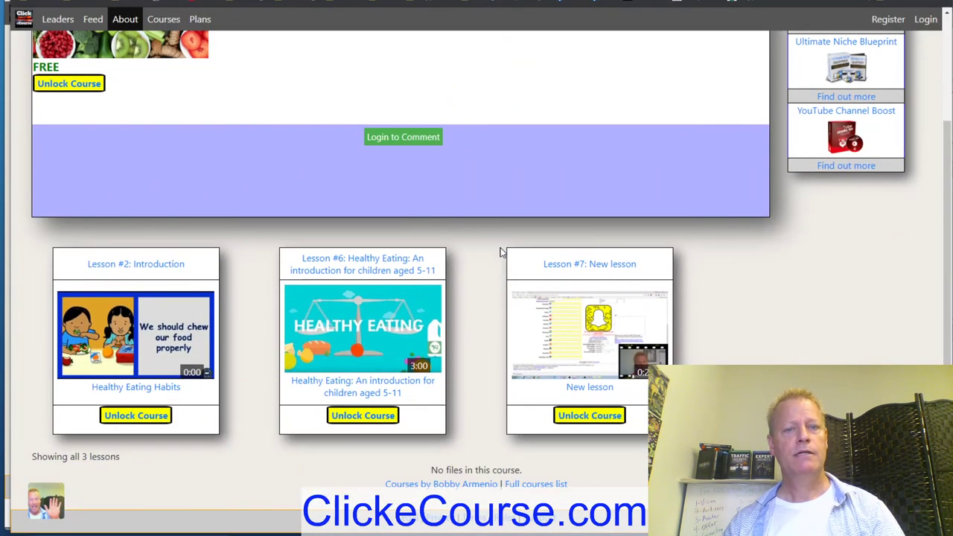
scroll(484, 266, "up", 2)
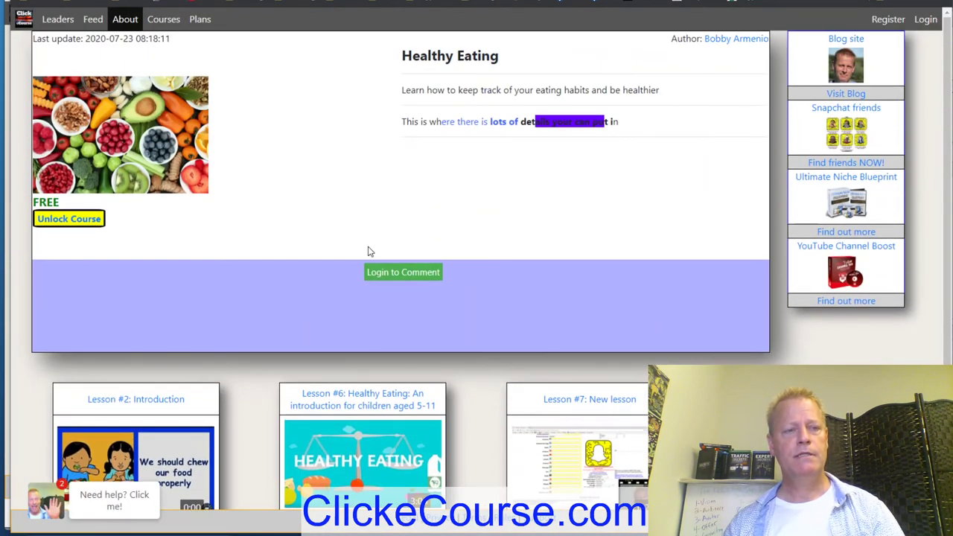
left_click(70, 218)
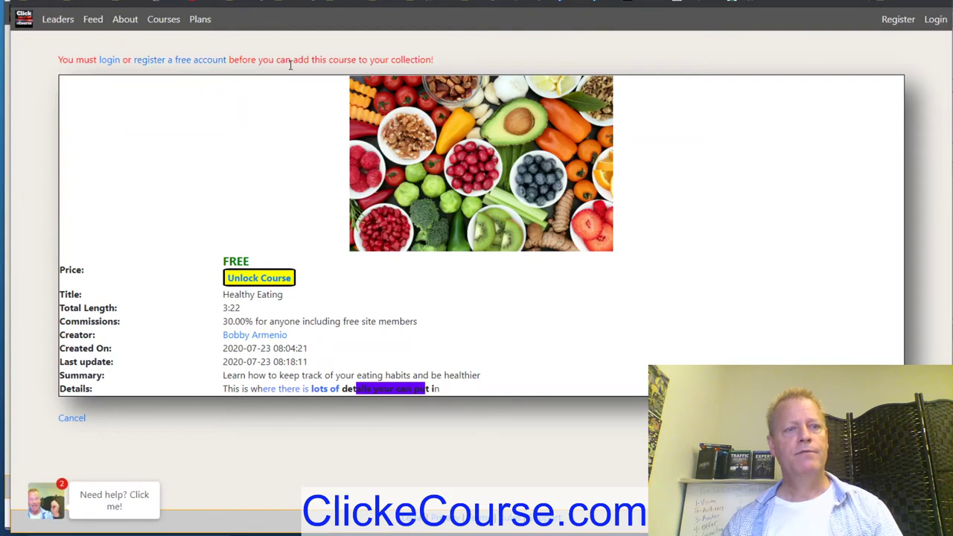
left_click_drag(426, 63, 265, 61)
left_click(599, 262)
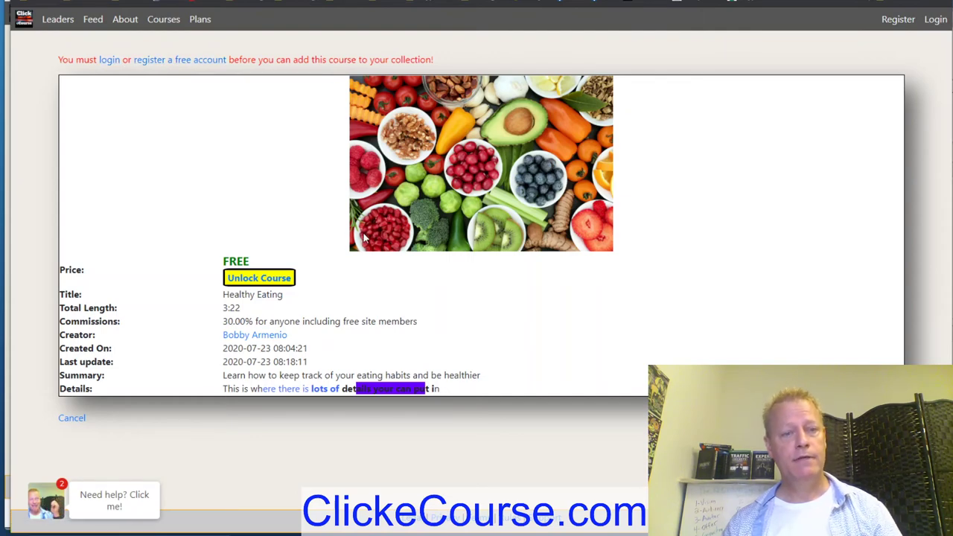
- Log in with the saved test student account and add the free course to its collection
left_click(934, 21)
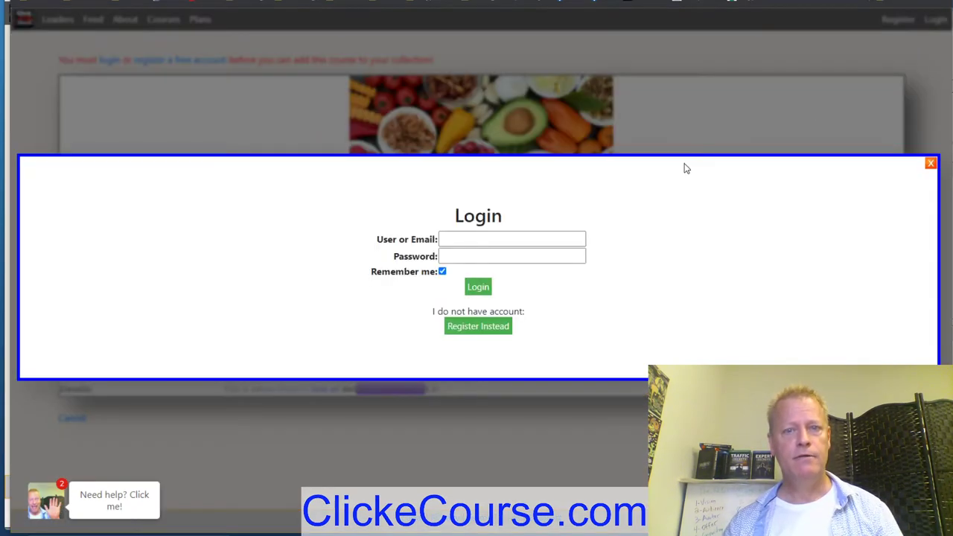
left_click(537, 240)
scroll(529, 387, "down", 5)
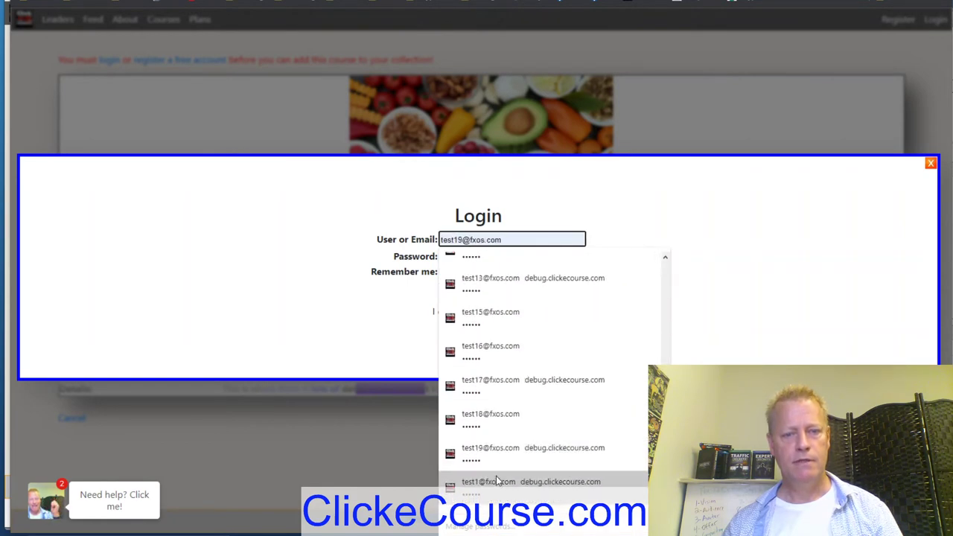
left_click(534, 447)
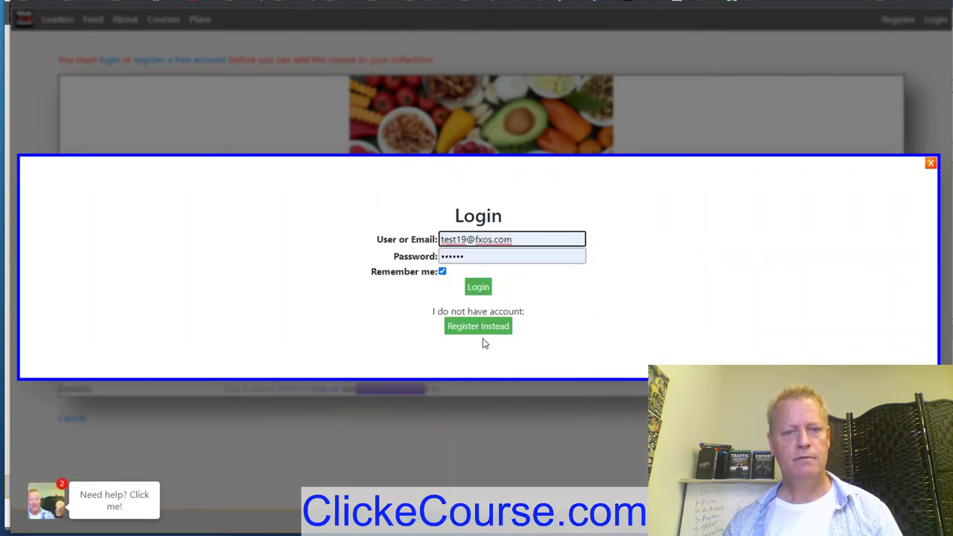
left_click(478, 290)
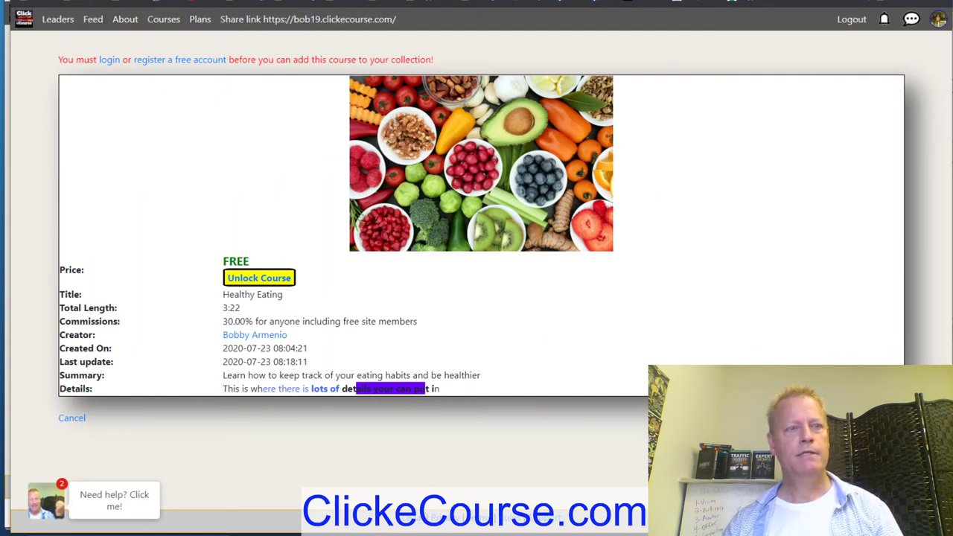
left_click(260, 278)
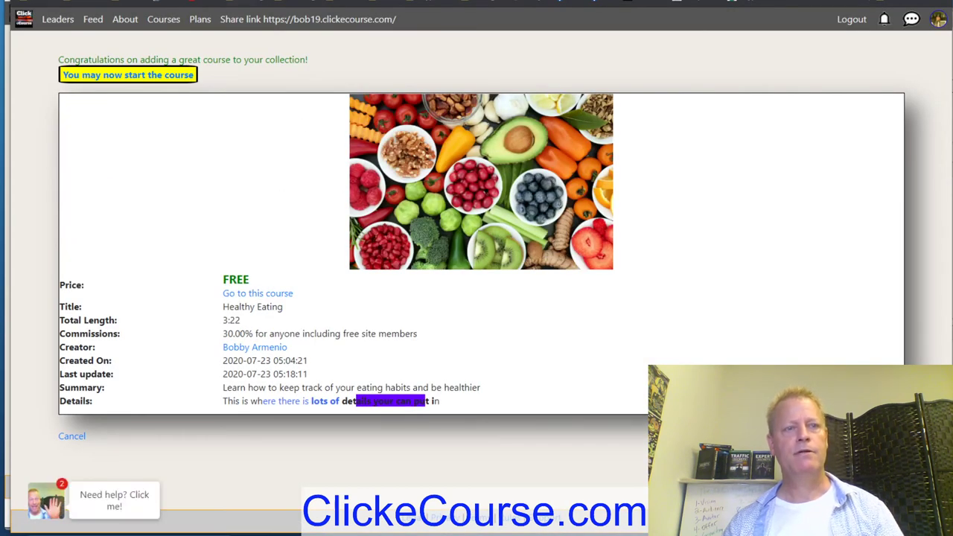
- Start the course, play the Introduction video to its end, then pause the lesson #6 video
left_click(149, 76)
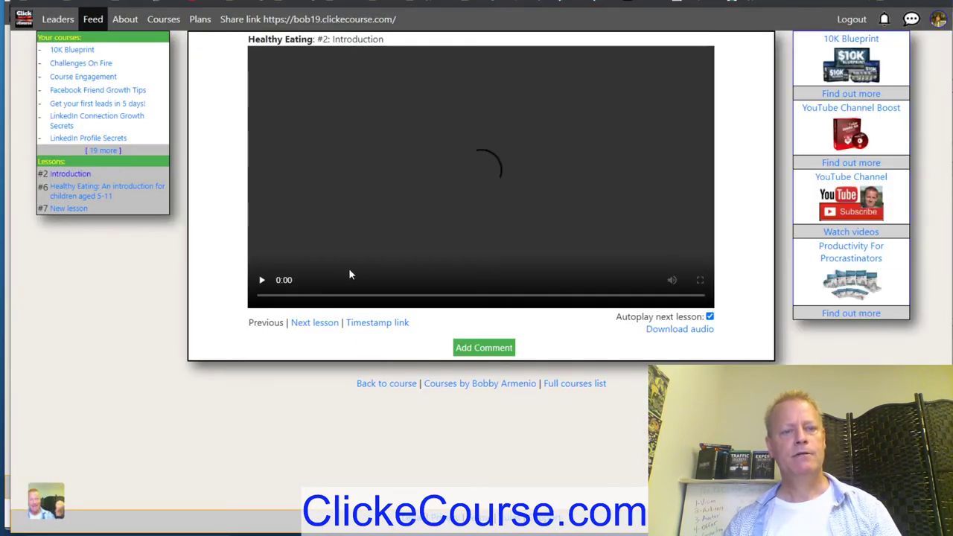
left_click(574, 191)
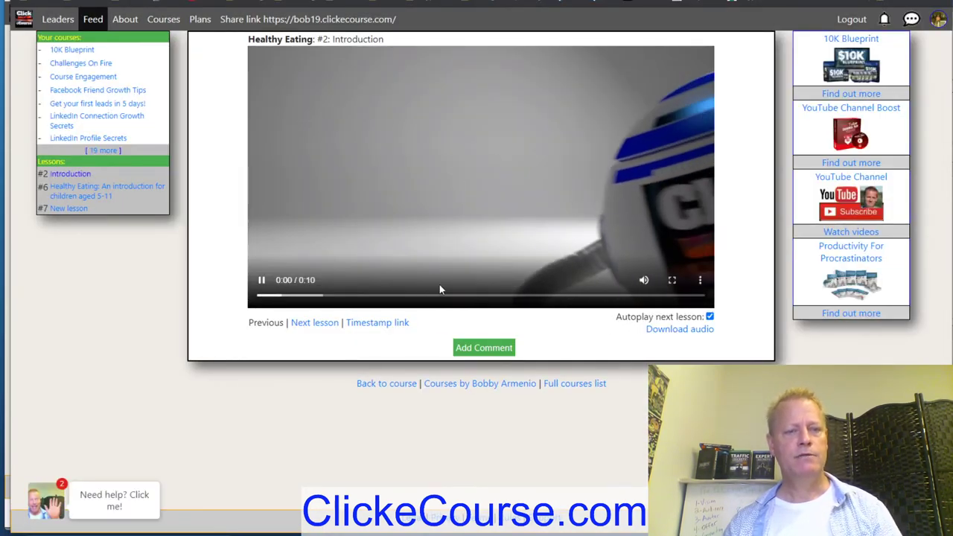
left_click(657, 297)
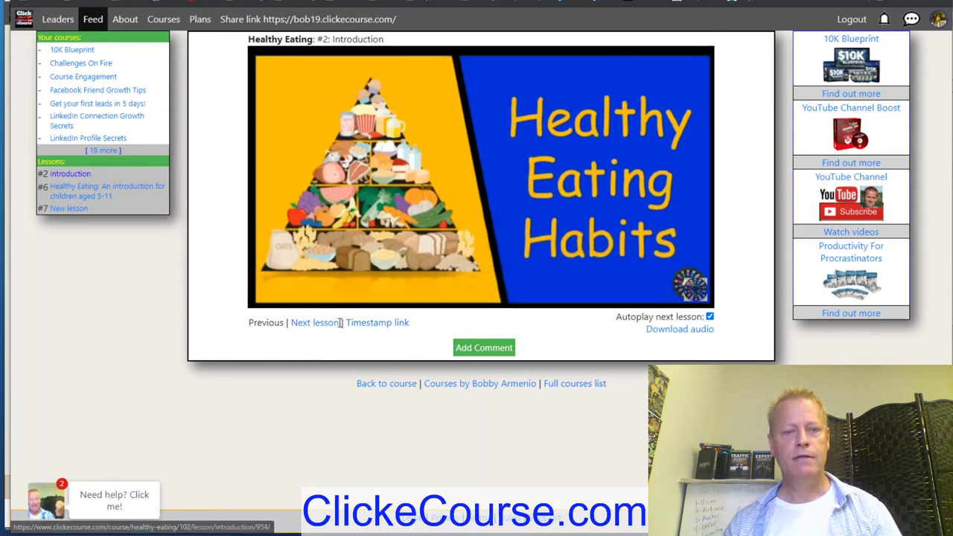
left_click(304, 329)
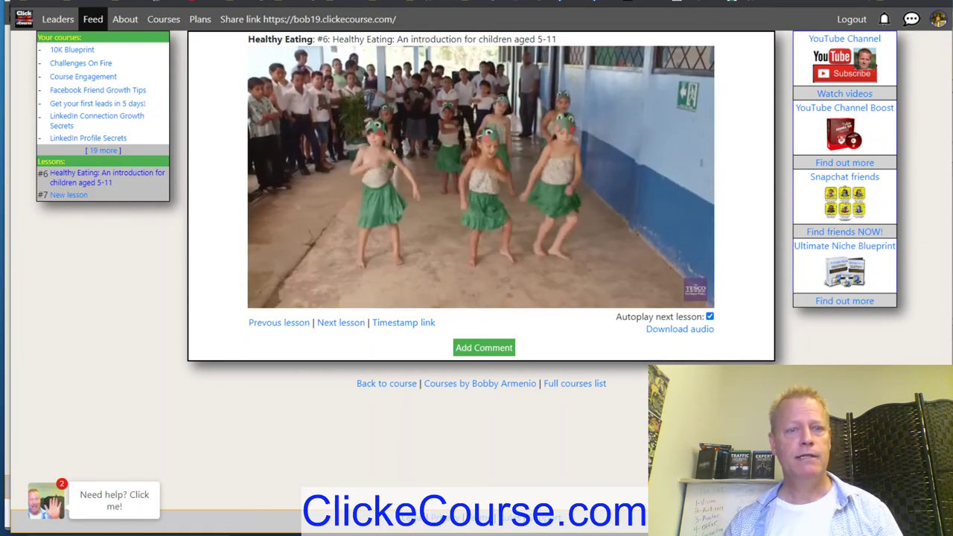
left_click(269, 298)
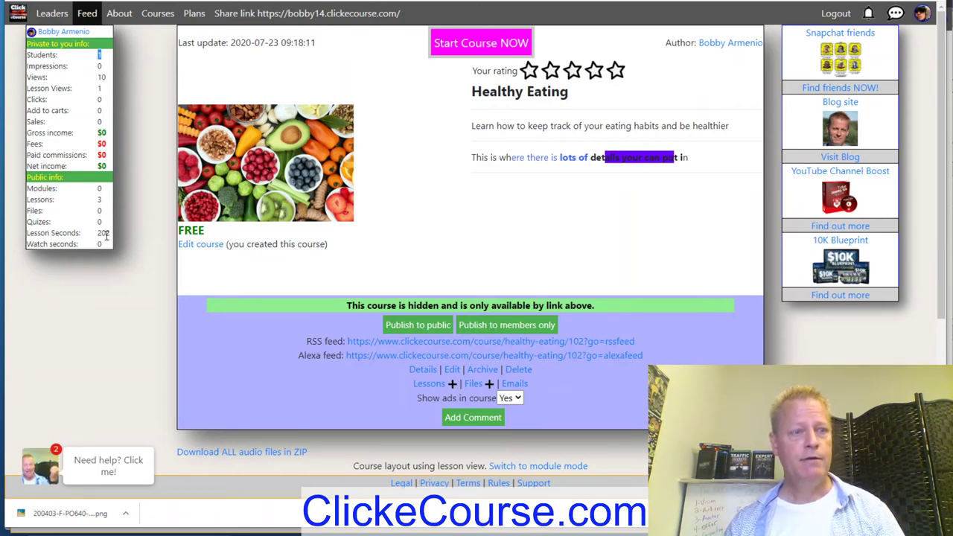
- Reload the course page and check the stats: 1 student, 12 views, 2 lesson views
left_click(52, 12)
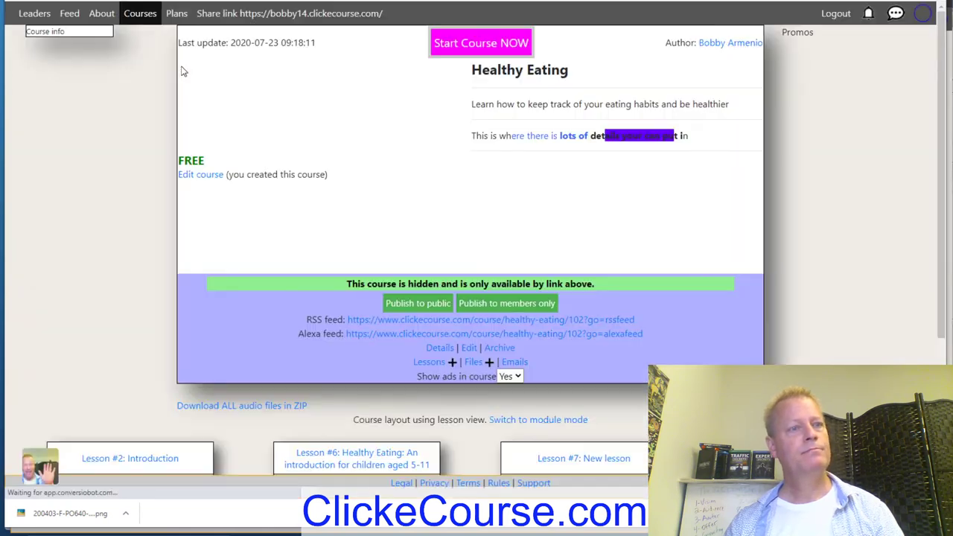
mouse_move(87, 12)
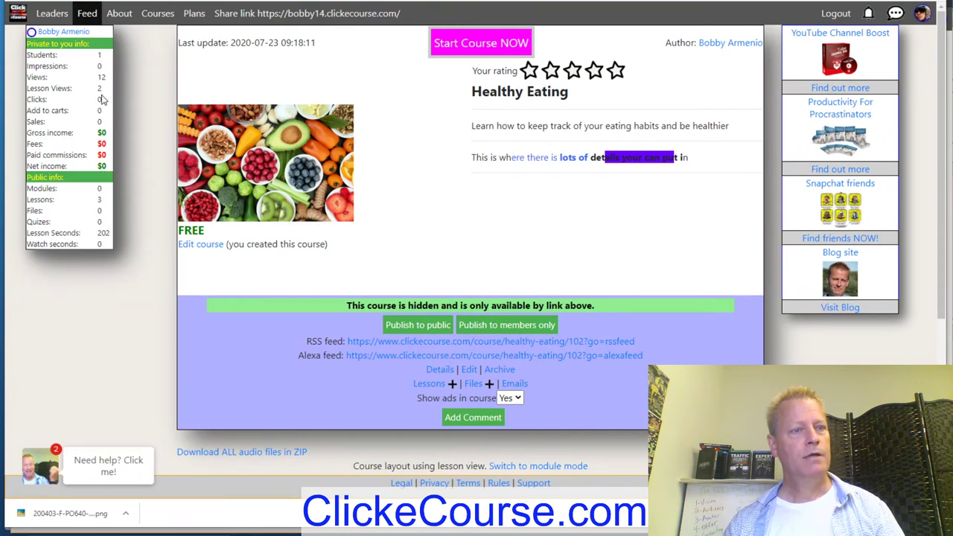
left_click_drag(105, 94, 95, 88)
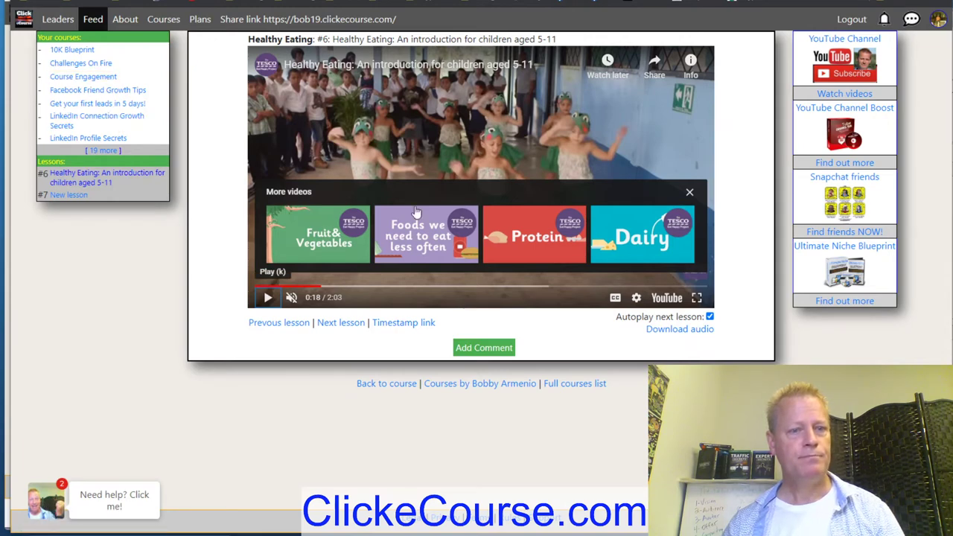
left_click(404, 391)
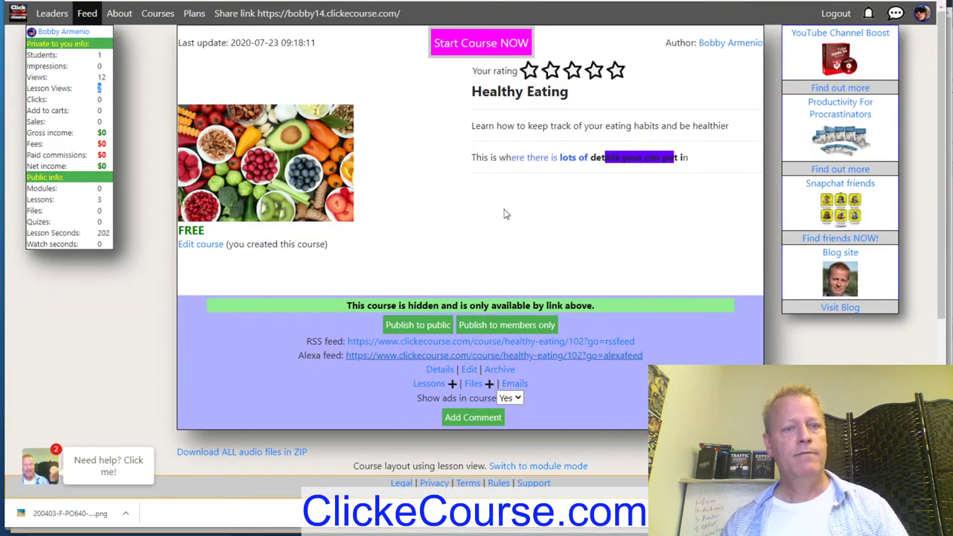
double_click(33, 54)
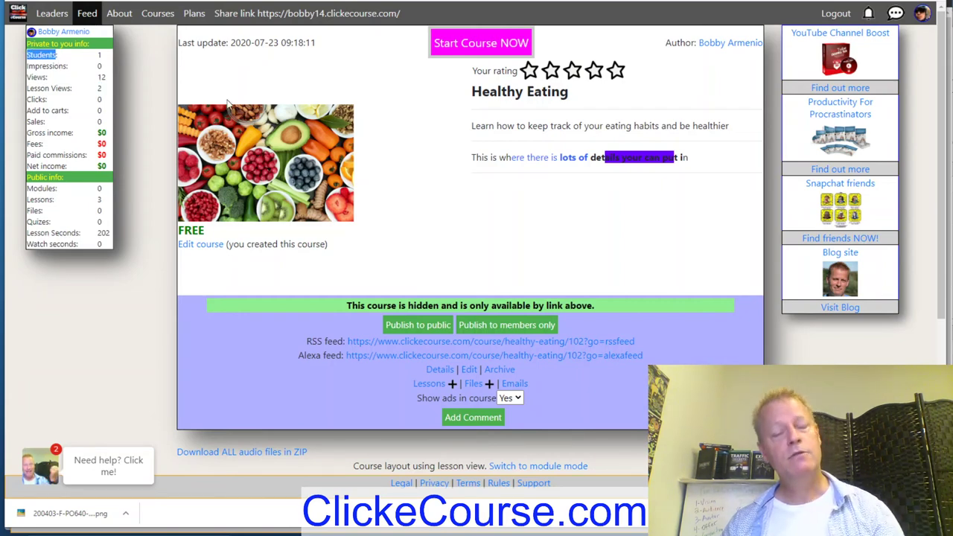
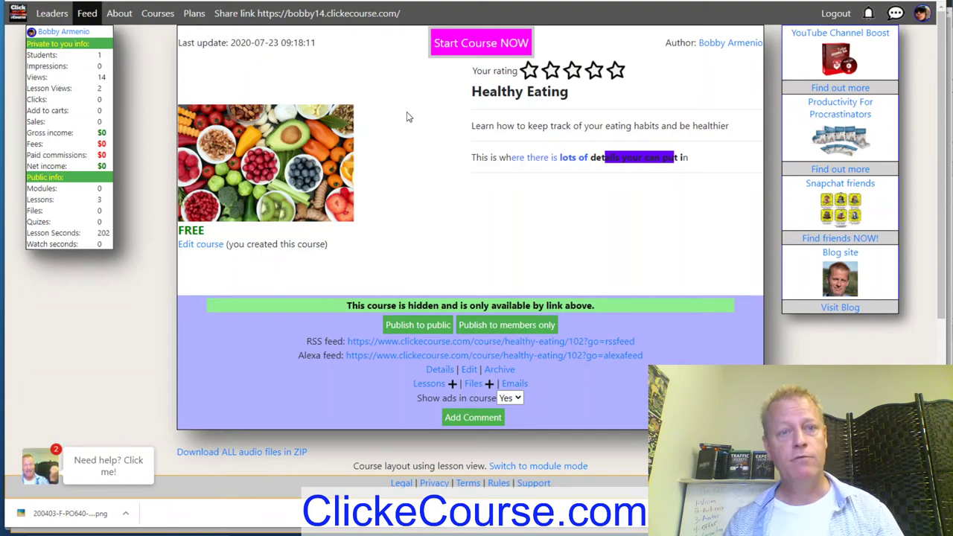
- Switch to the student view of the Healthy Eating course and open DevTools for a phone preview
key("alt+Tab")
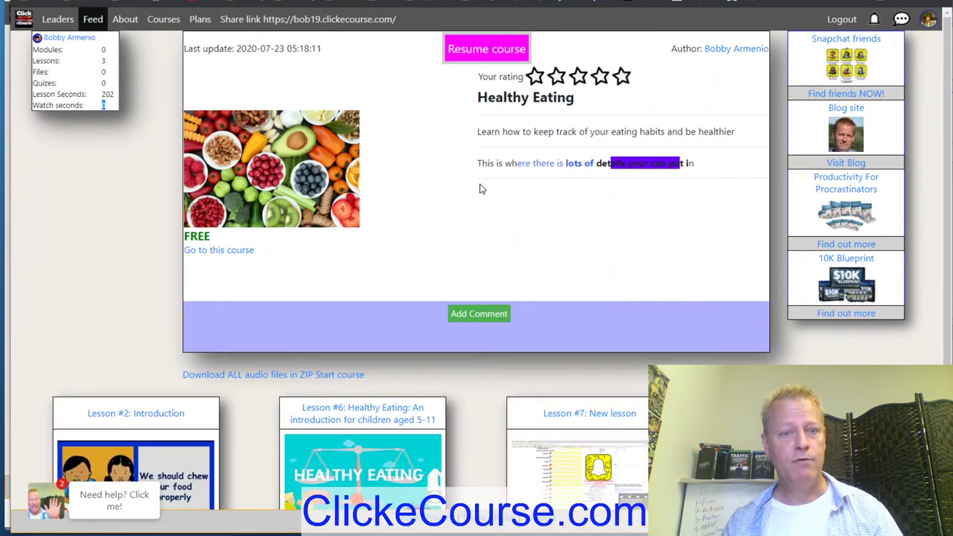
scroll(562, 319, "down", 2)
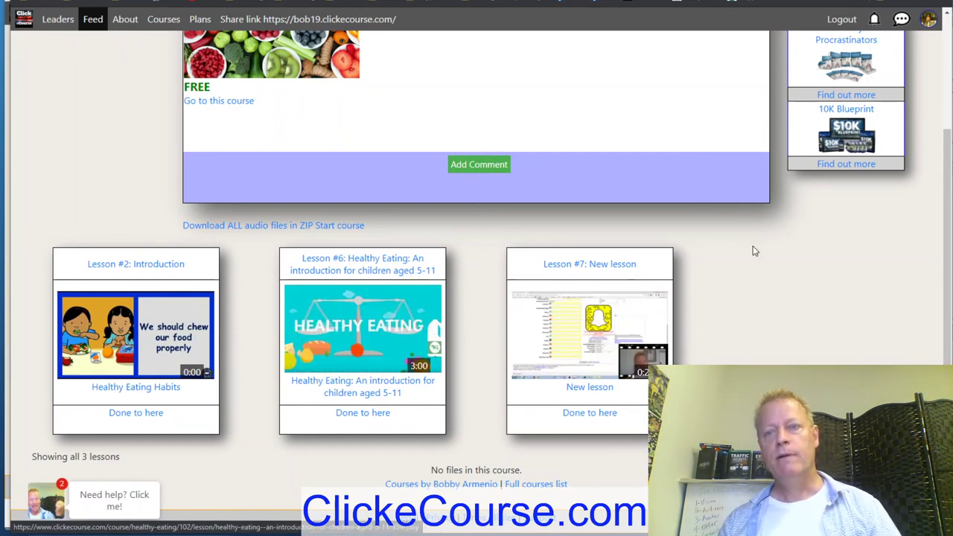
right_click(834, 288)
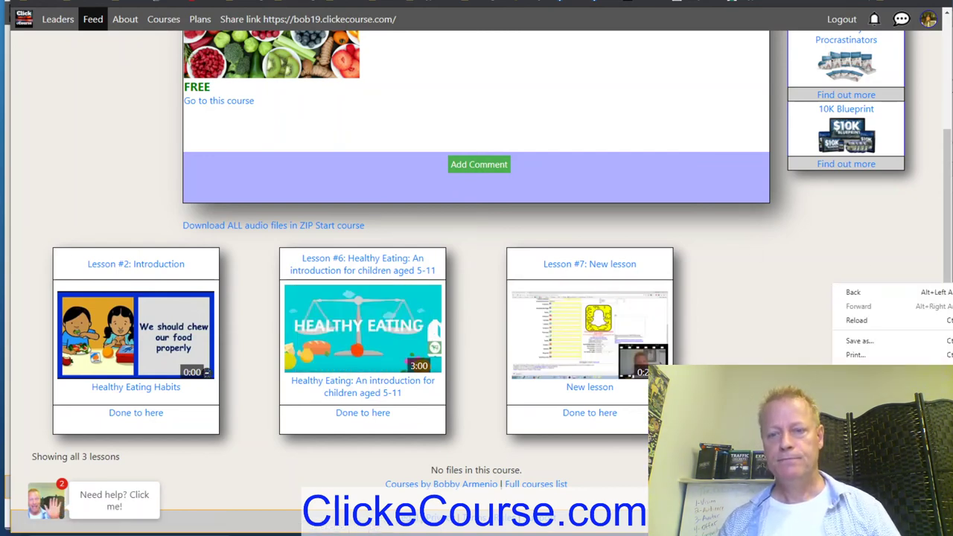
key("Escape")
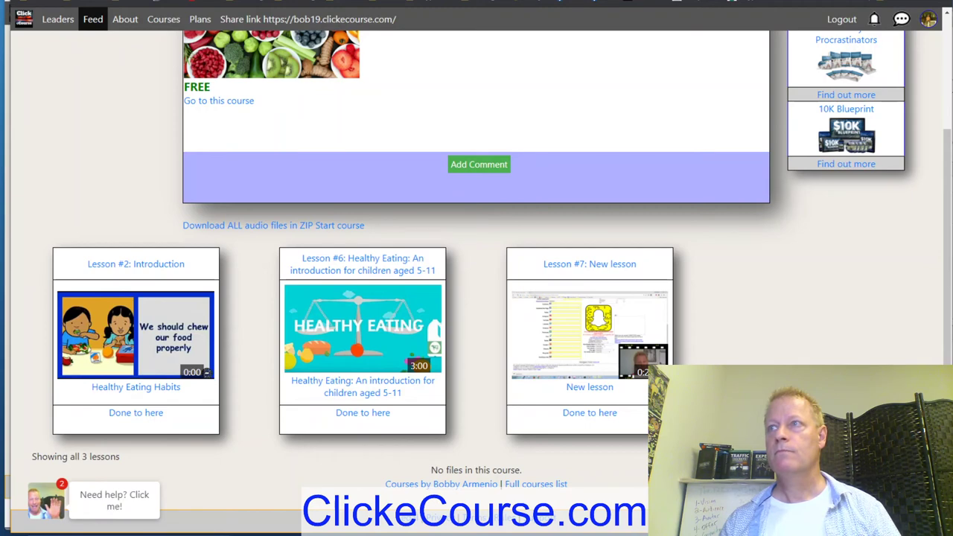
key("ctrl+shift+i")
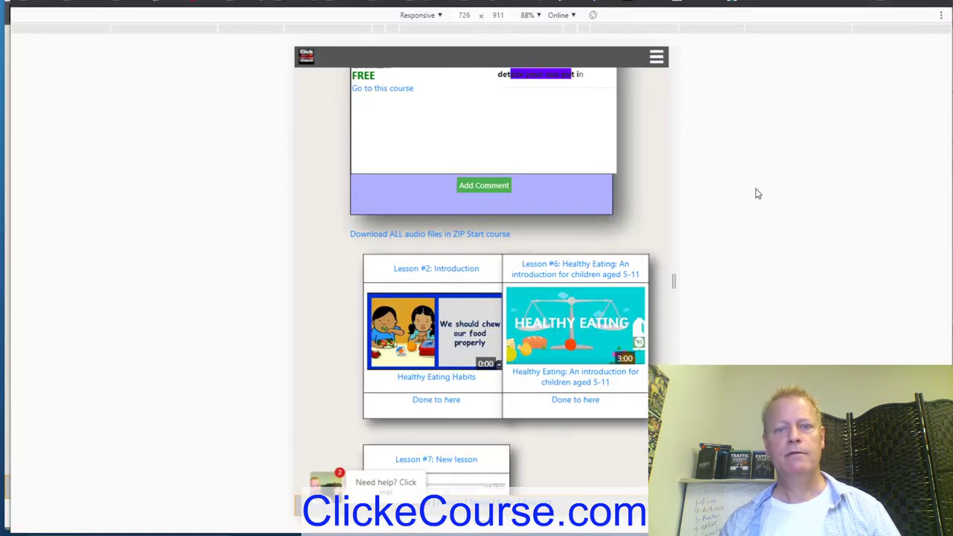
- Narrow the phone preview to about 326px, scroll the page, and open Lesson #6
scroll(618, 206, "down", 3)
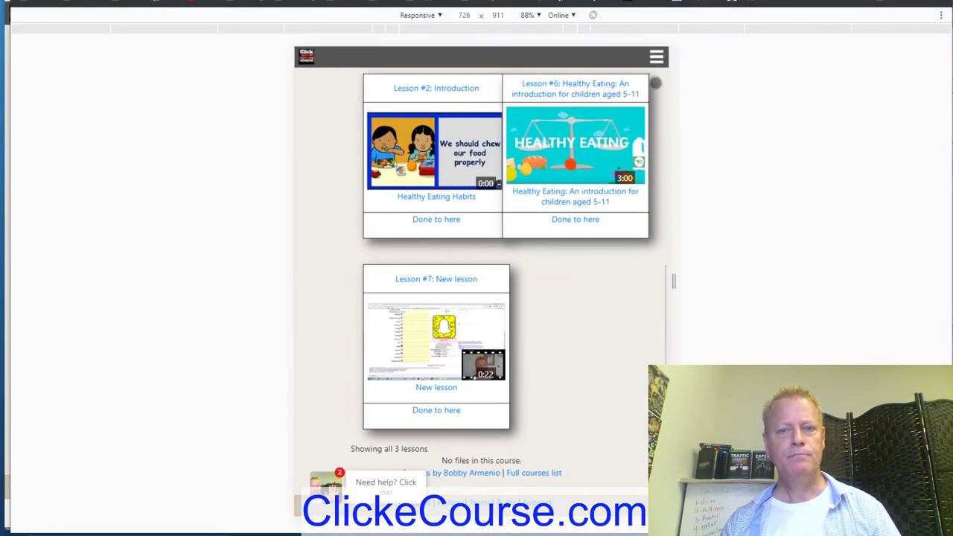
left_click_drag(674, 249, 570, 249)
scroll(551, 450, "up", 2)
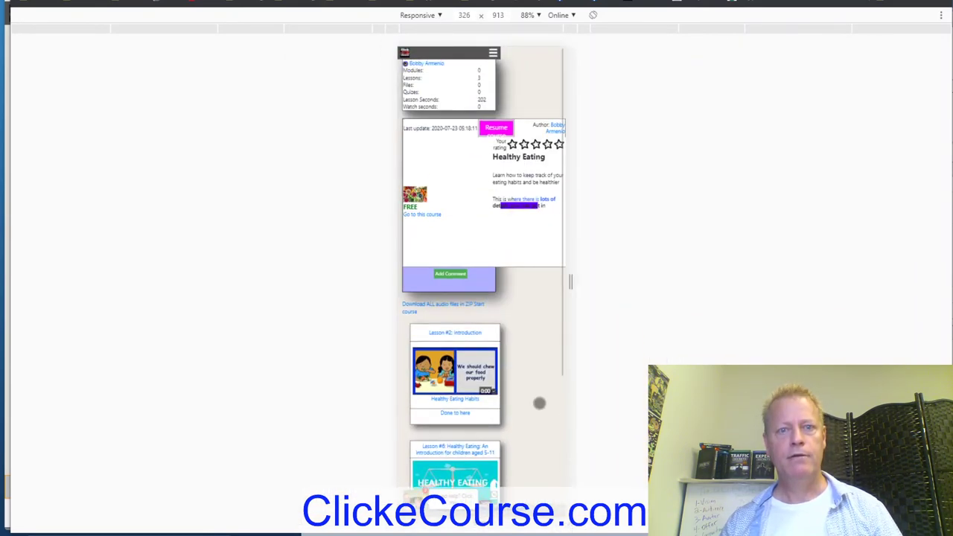
scroll(447, 252, "down", 3)
scroll(447, 252, "up", 3)
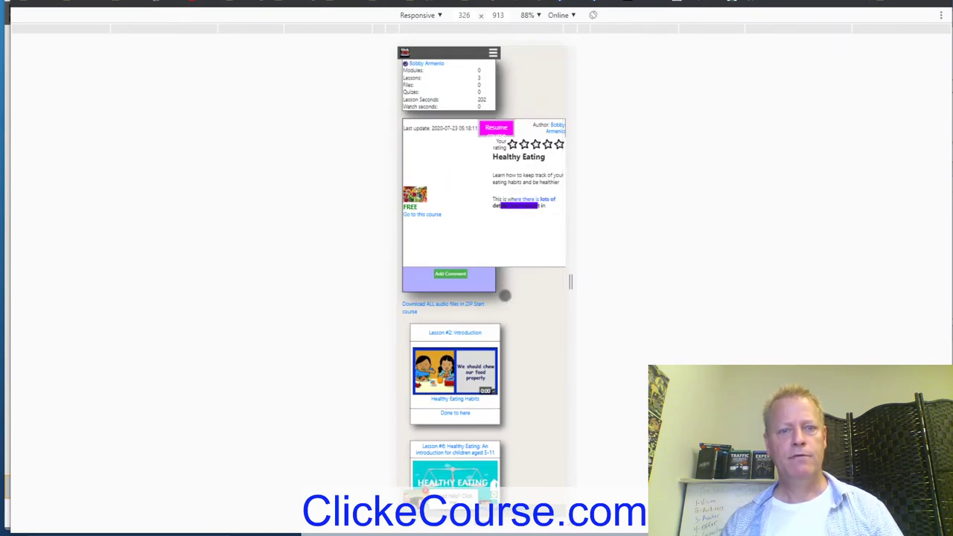
scroll(505, 291, "down", 3)
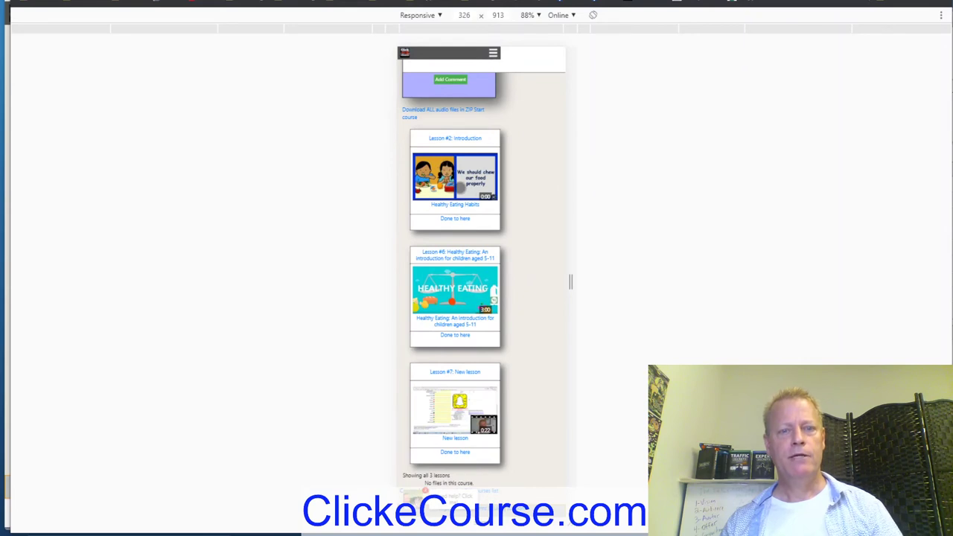
scroll(504, 283, "up", 3)
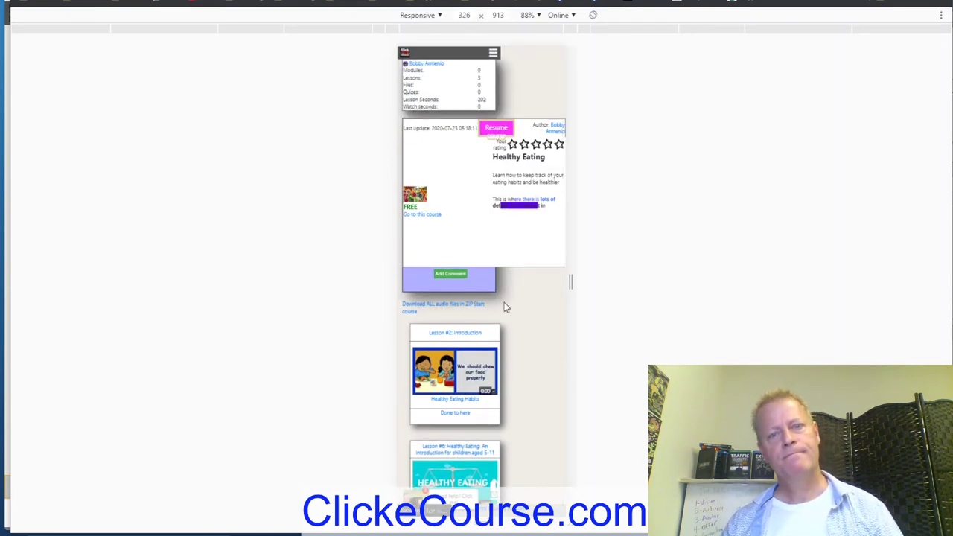
key("alt+Left")
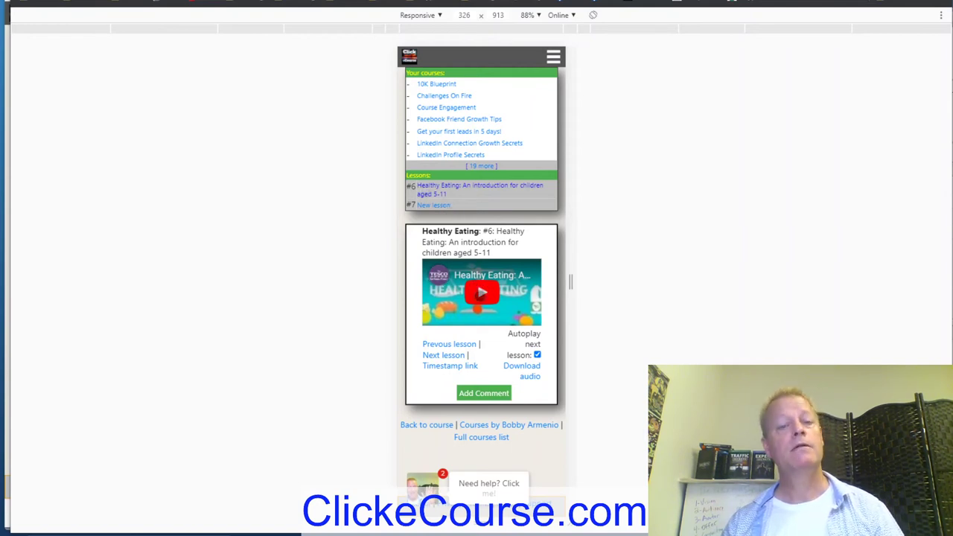
key("alt+Tab")
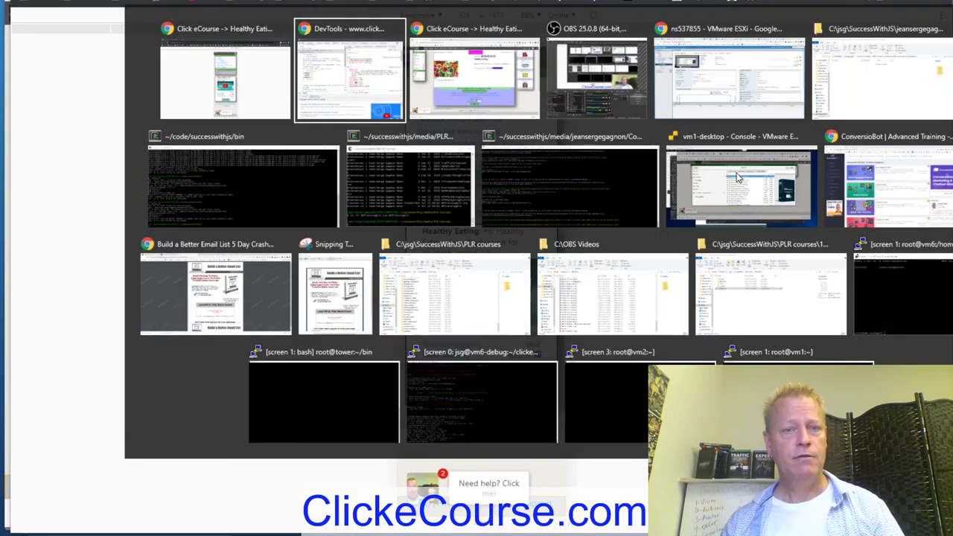
- Return to the author's Healthy Eating page and open its list of lessons
key("alt+Tab")
key("alt+Tab")
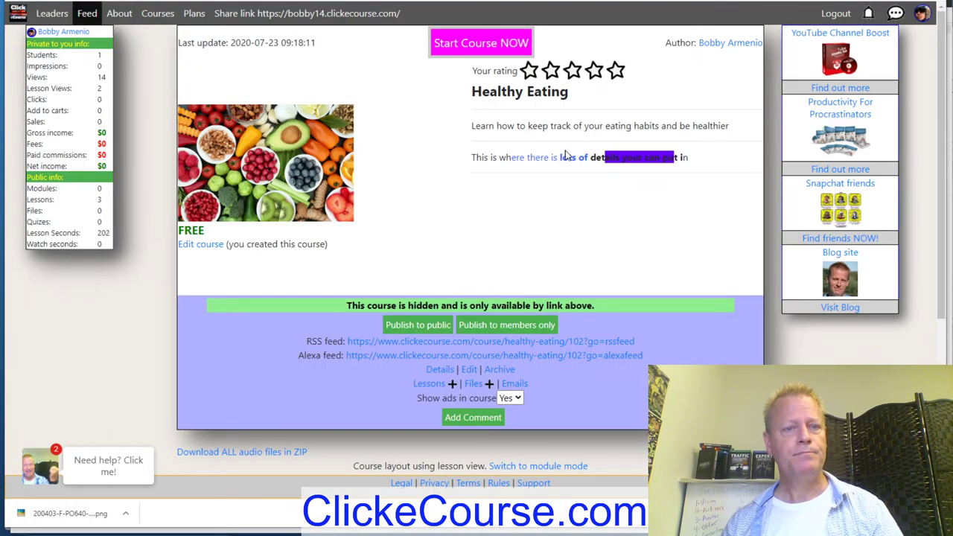
scroll(168, 208, "down", 4)
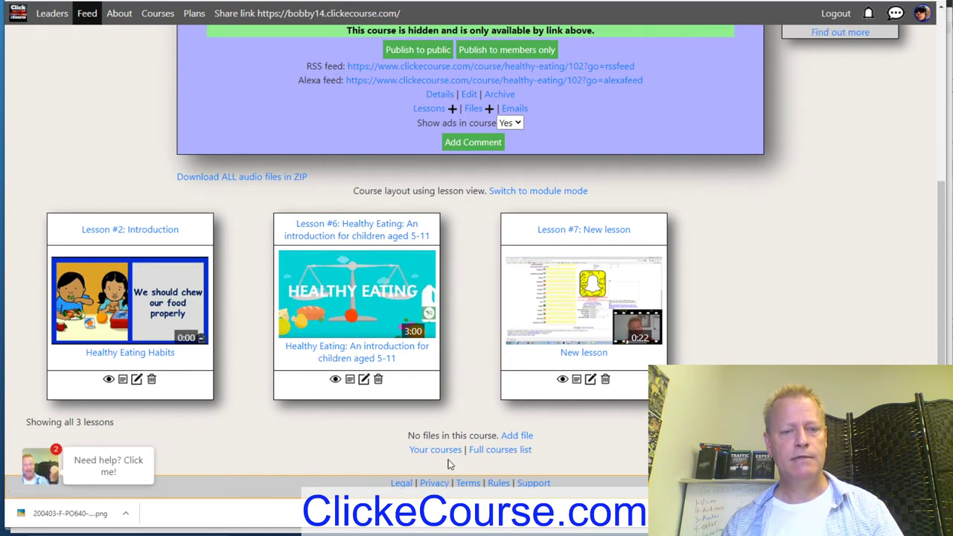
scroll(463, 245, "up", 2)
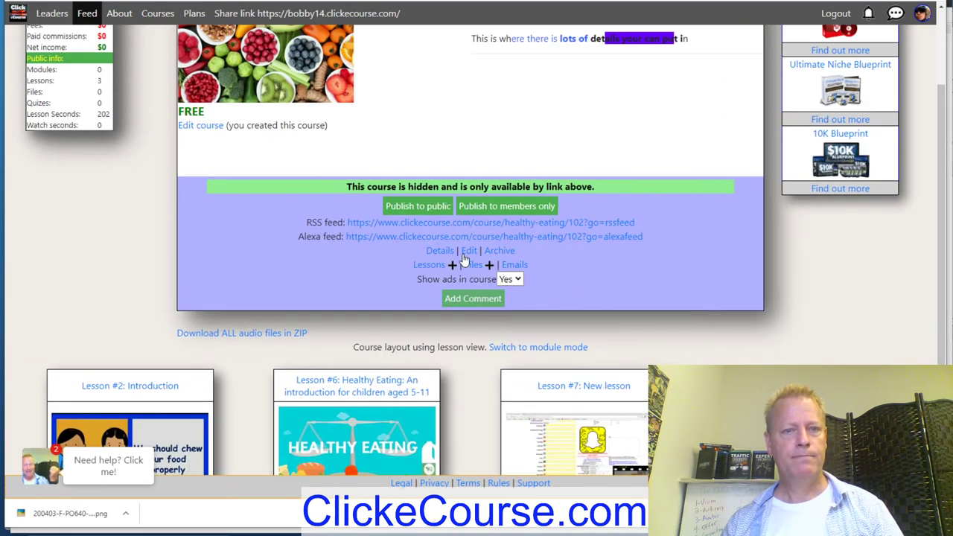
left_click(420, 289)
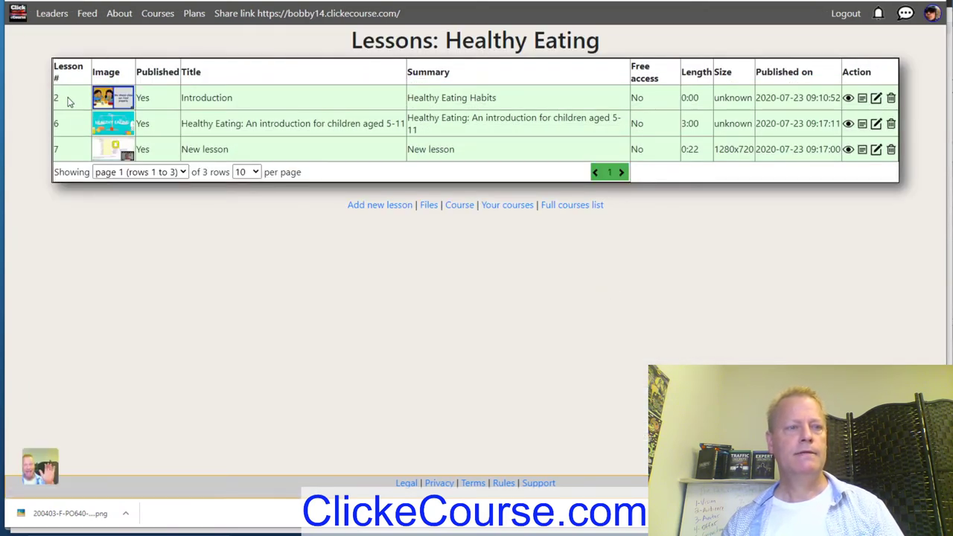
left_click(60, 97)
left_click_drag(60, 96, 60, 98)
left_click(63, 99)
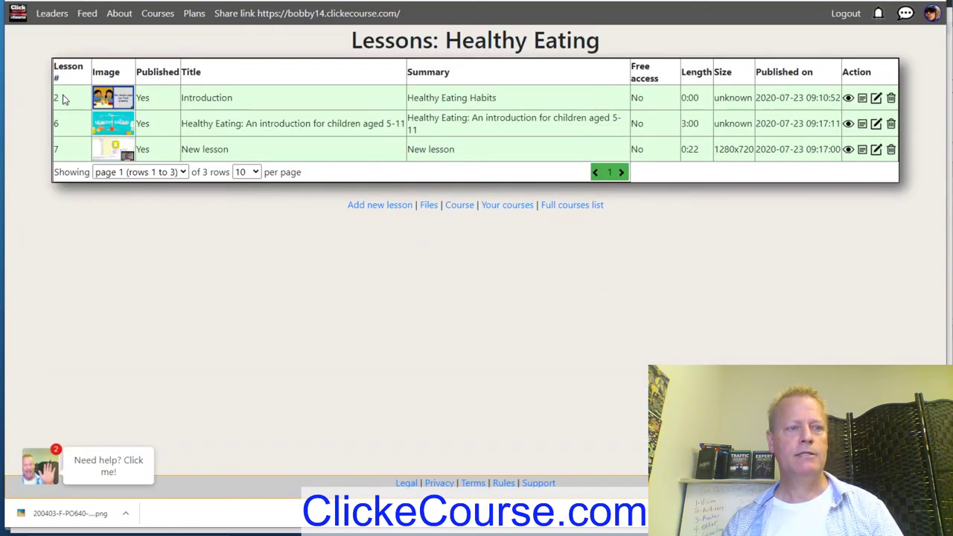
- Renumber the Introduction lesson as 1 and the children's lesson from 6 to 2
left_click(876, 97)
left_click_drag(298, 84, 260, 83)
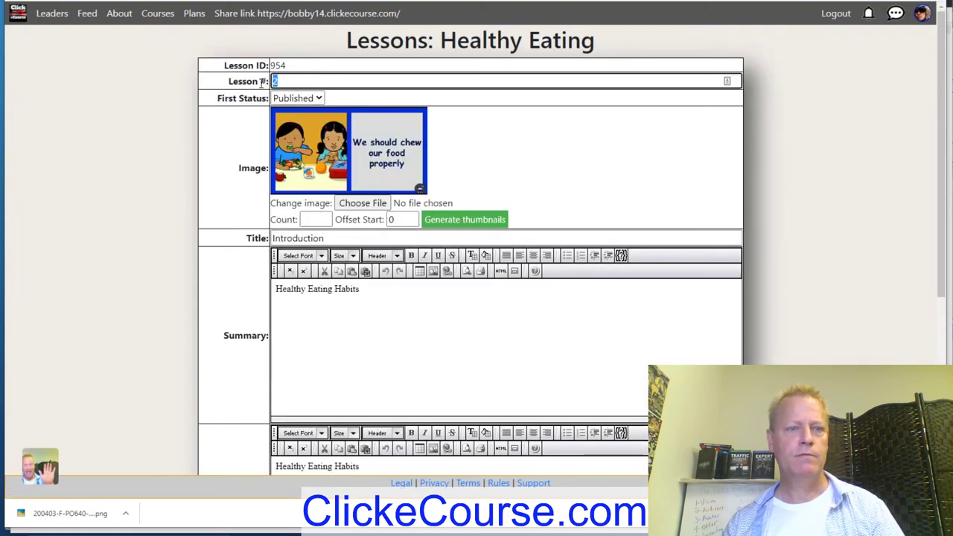
scroll(242, 335, "down", 10)
left_click(453, 432)
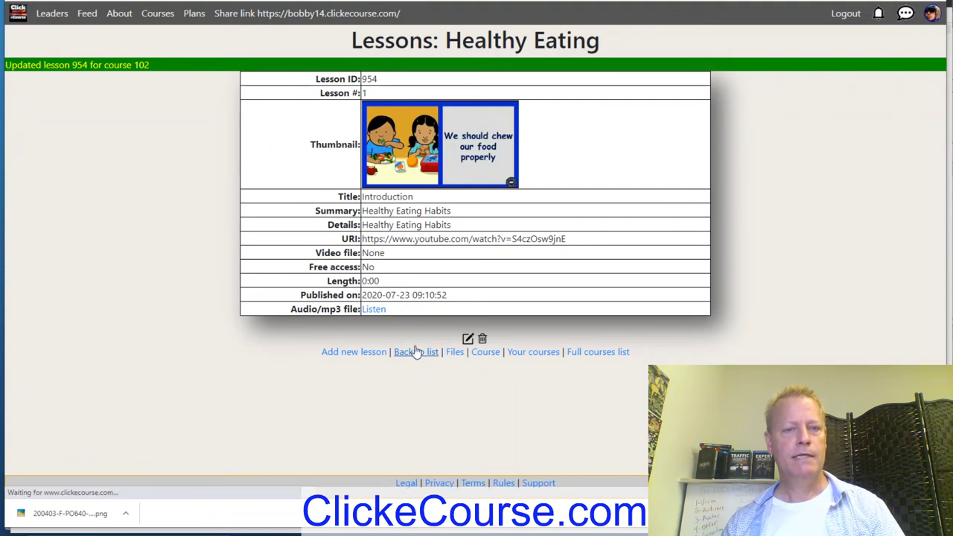
left_click(415, 352)
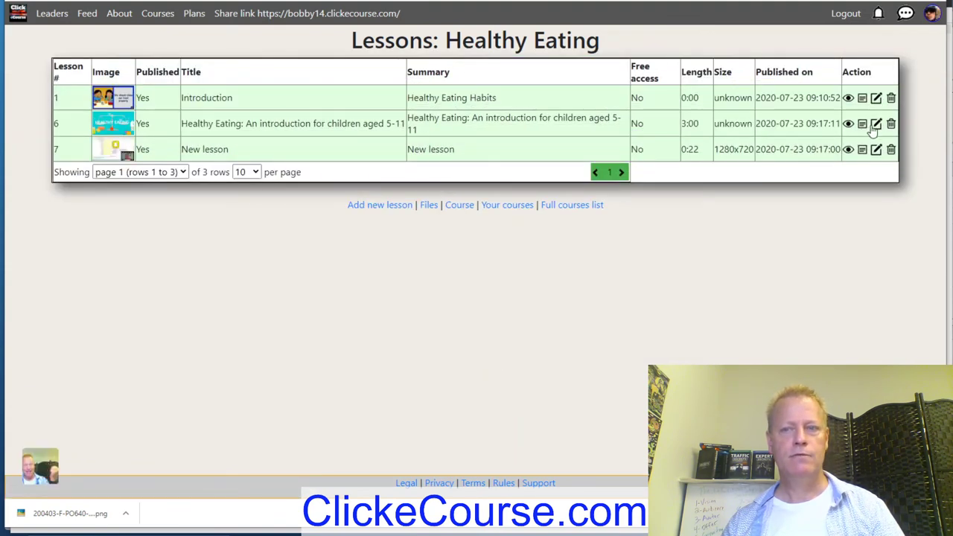
left_click(875, 124)
left_click(250, 81)
scroll(231, 219, "down", 10)
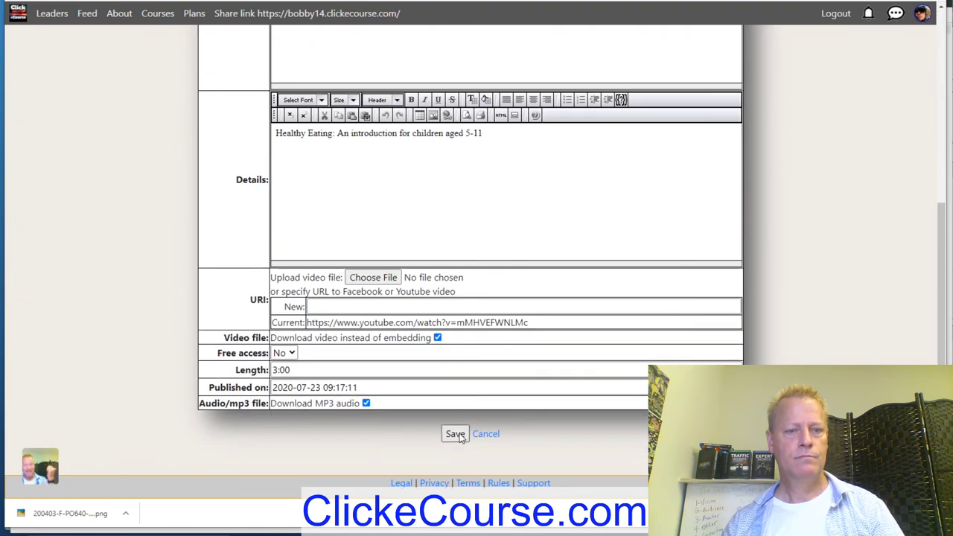
left_click(454, 434)
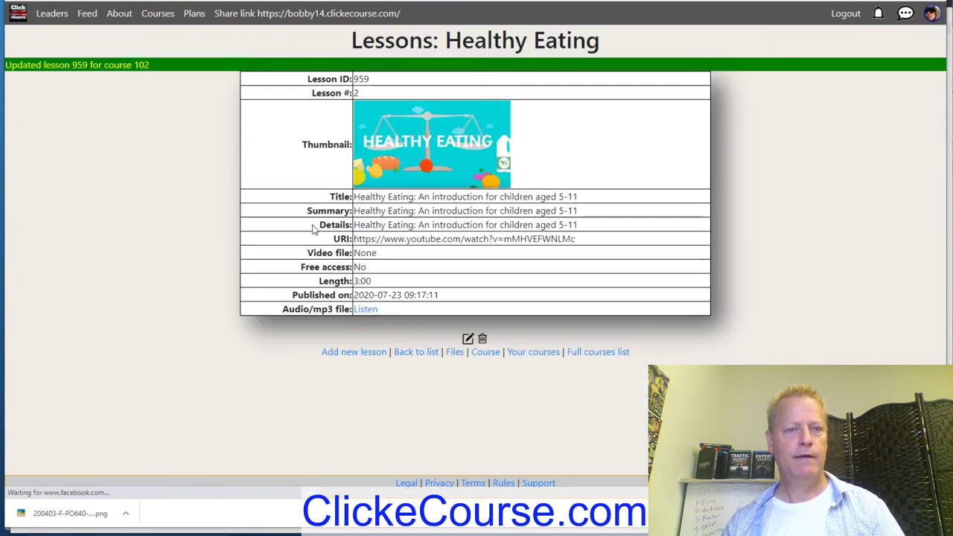
left_click(417, 353)
- Renumber the New lesson from 7 to 3, save, and view the course's lesson cards
left_click(877, 149)
double_click(342, 81)
type("2")
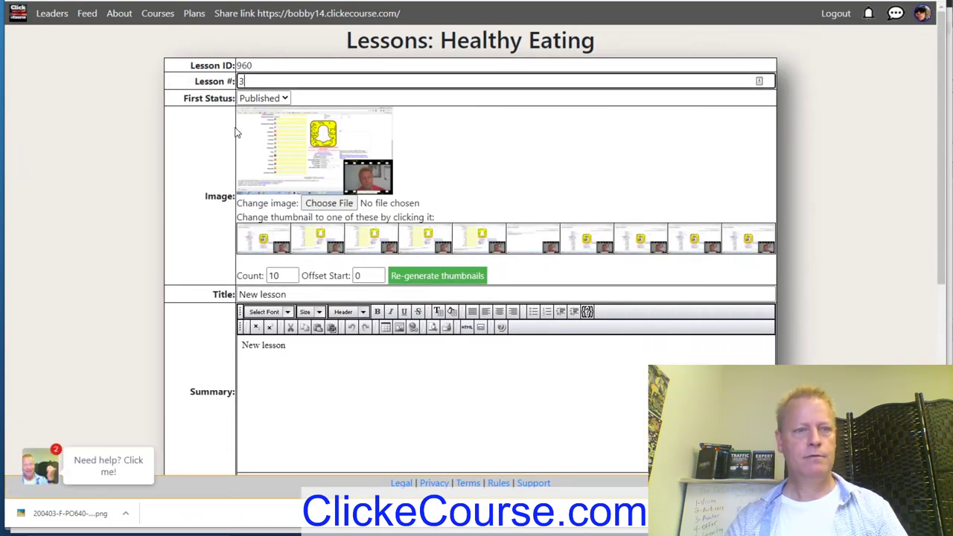
scroll(518, 401, "down", 5)
left_click(455, 433)
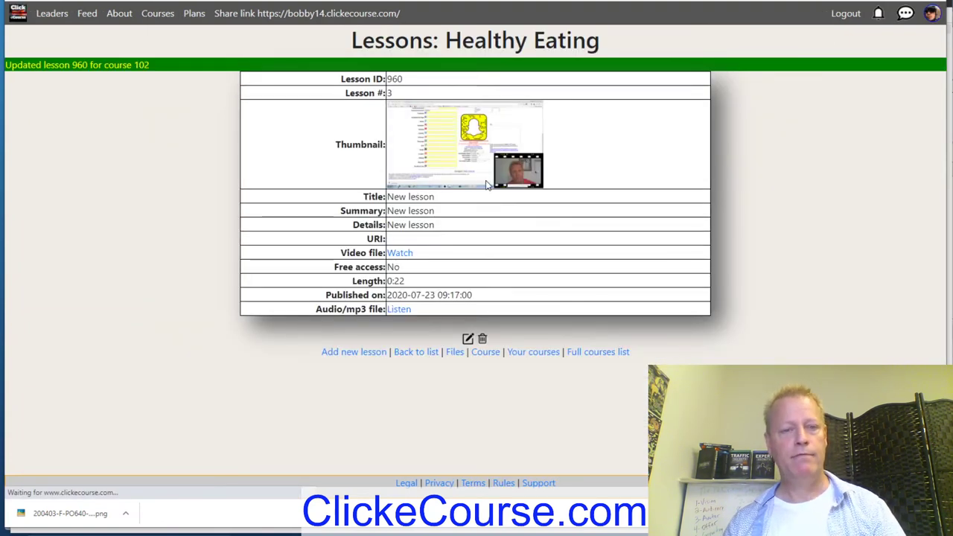
left_click(486, 354)
scroll(417, 372, "down", 3)
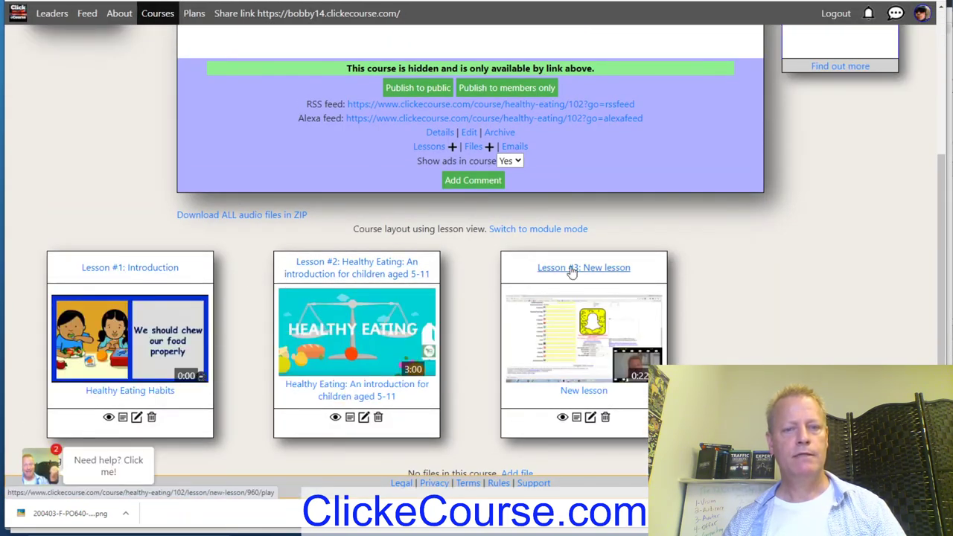
- Reload the learner's lesson #2 page, play its video, and leave the mobile preview
key("alt+Tab")
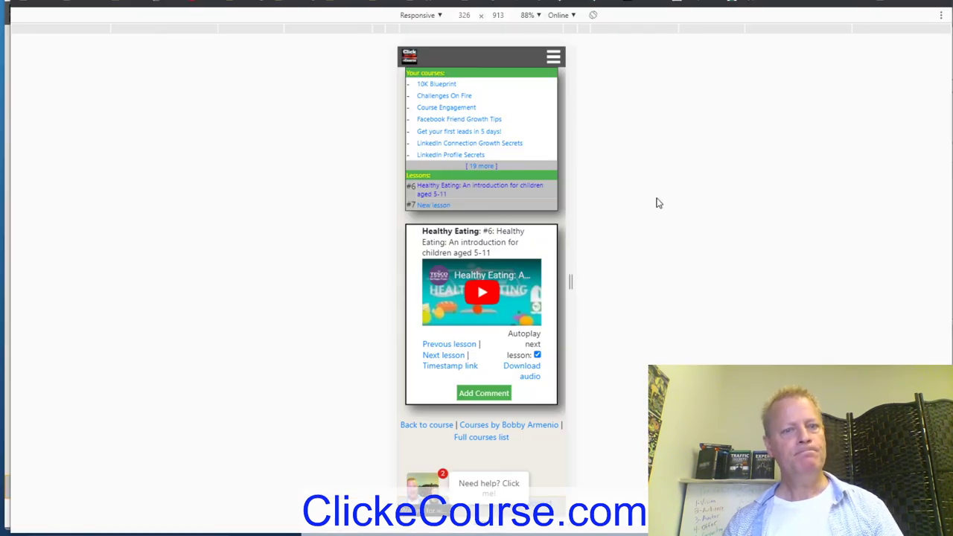
key("F5")
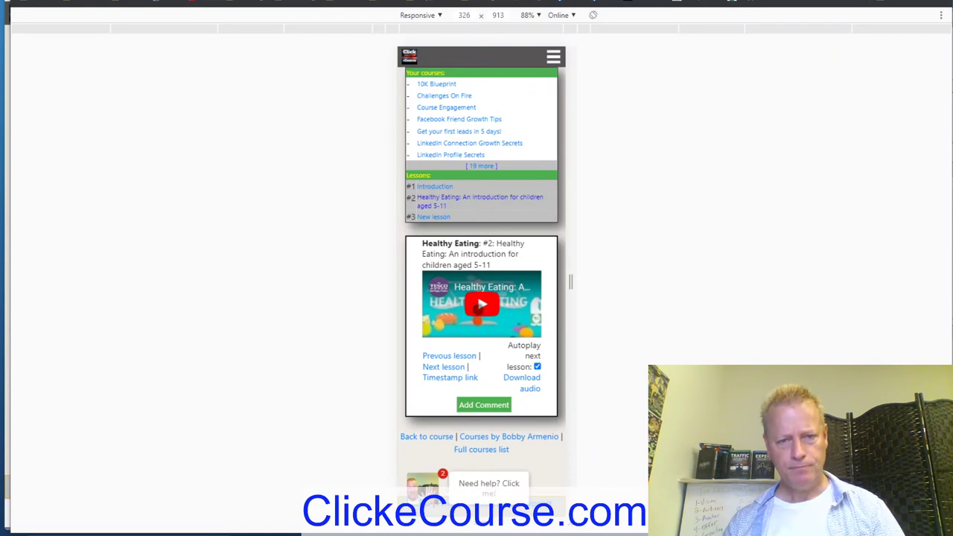
left_click(478, 309)
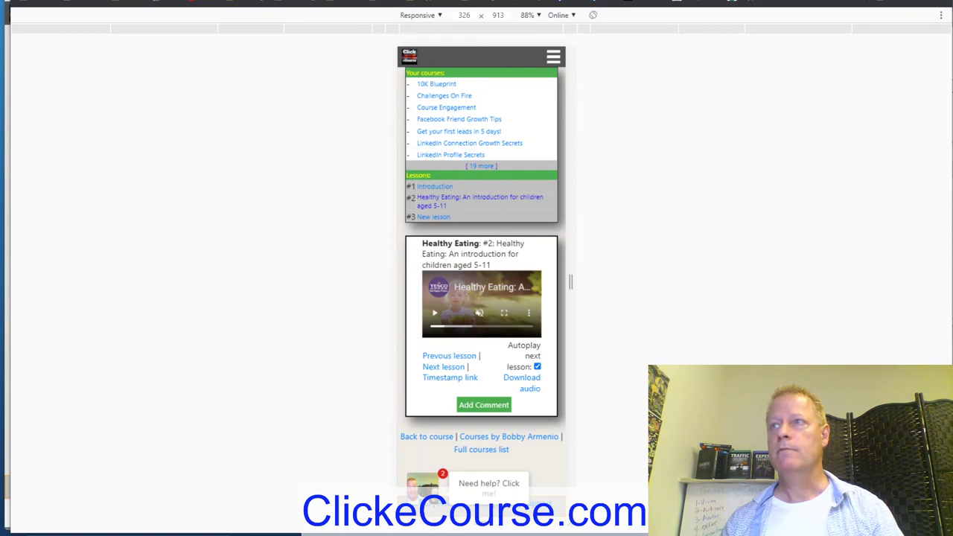
key("ctrl+shift+m")
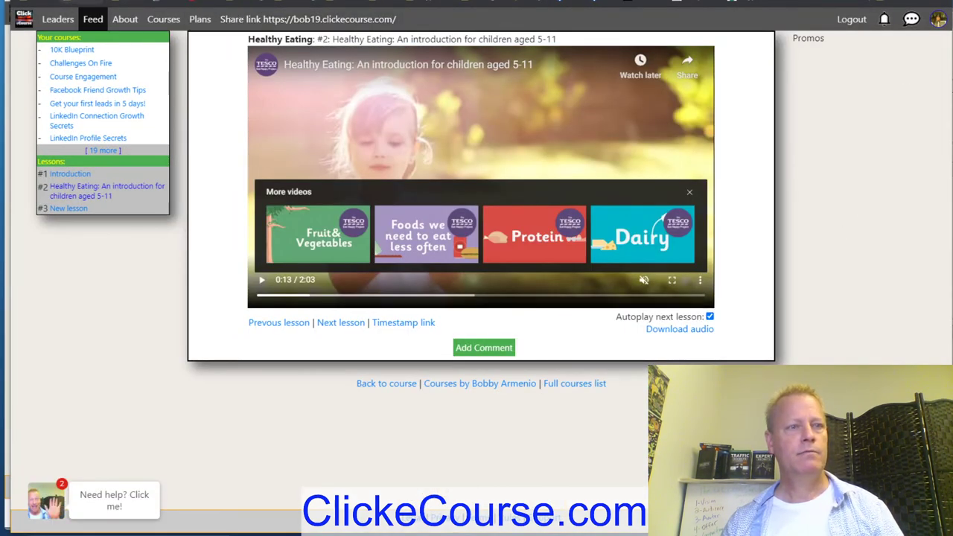
- Open the learner's Courses list and mute the playing lesson video
left_click(103, 36)
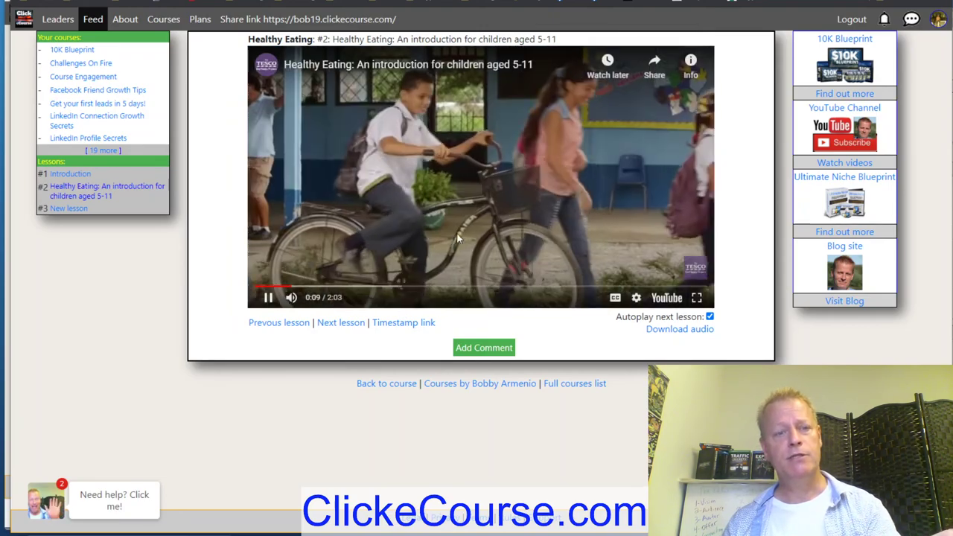
left_click(290, 298)
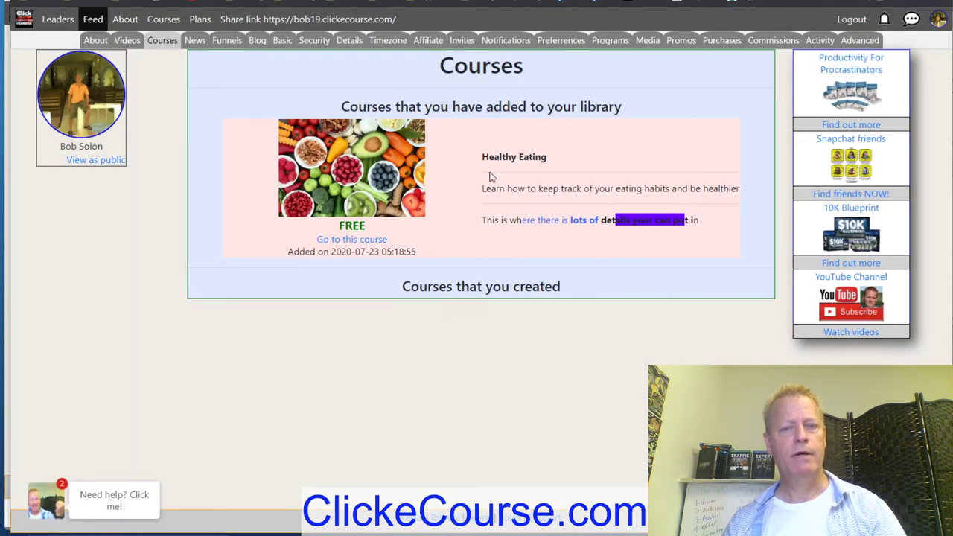
- Open Healthy Eating from the learner's library, resume the course, and pause the lesson video
left_click_drag(517, 190, 564, 225)
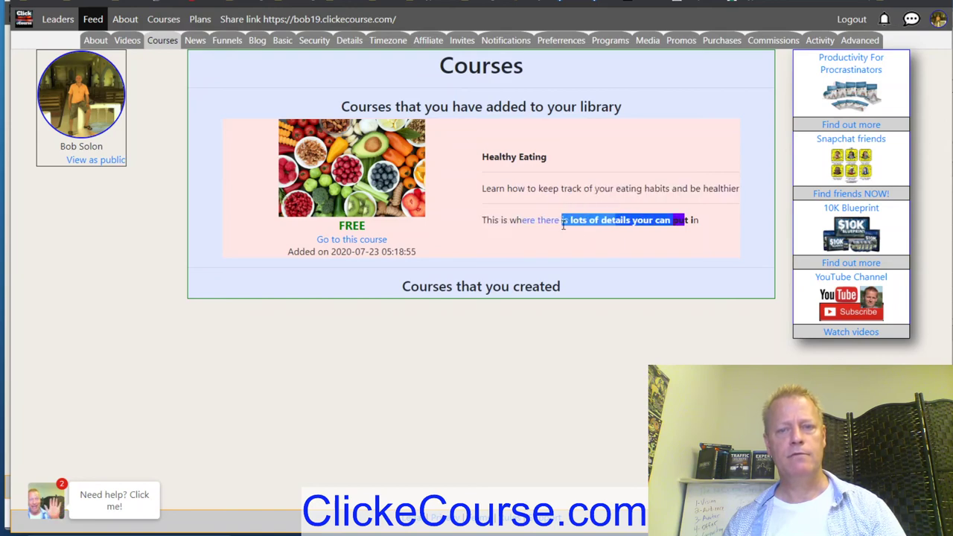
left_click(372, 240)
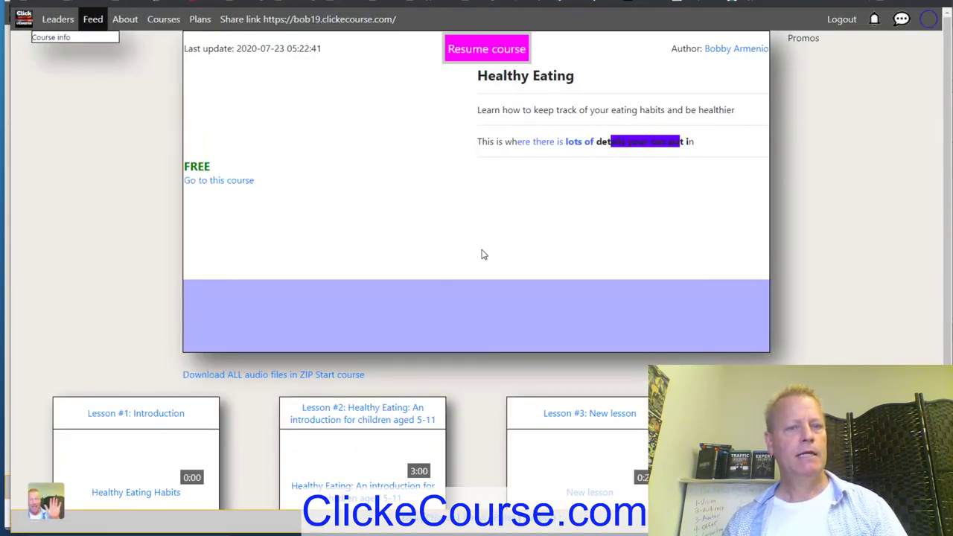
scroll(607, 328, "down", 2)
scroll(625, 232, "up", 2)
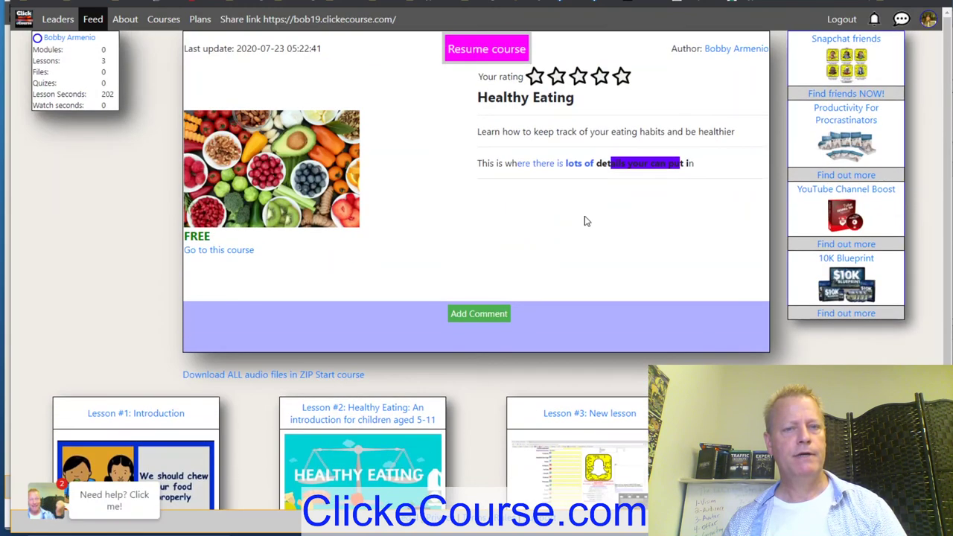
left_click(488, 46)
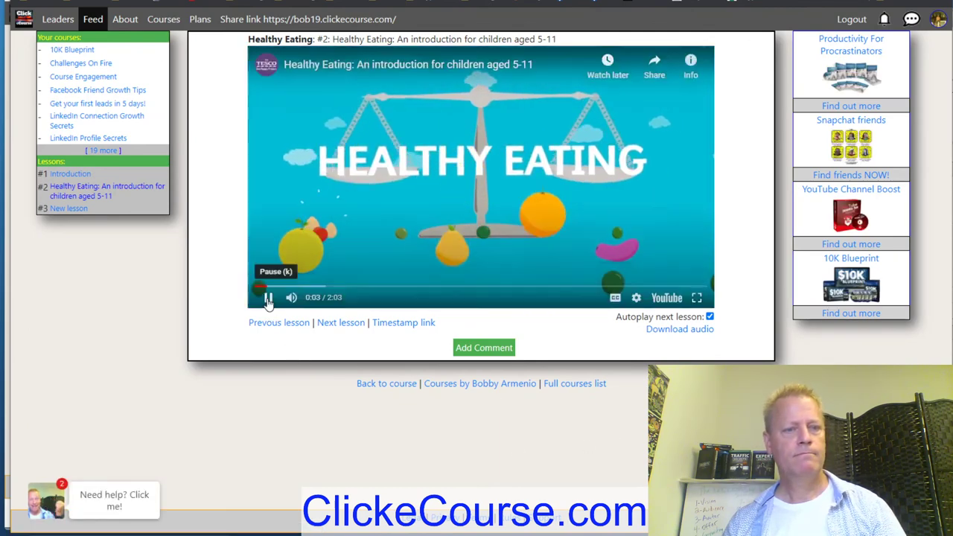
left_click(269, 297)
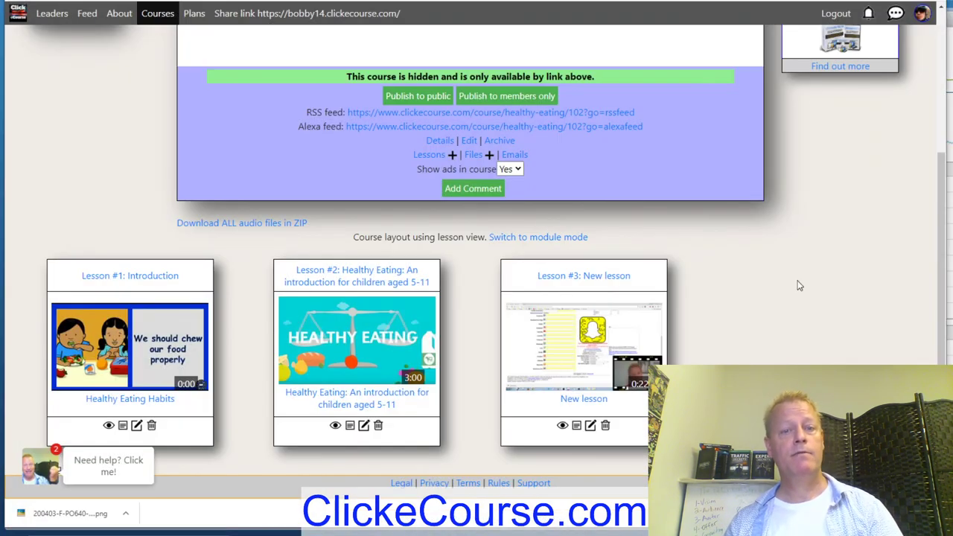
- Open the public Courses library and scroll through its listed courses
scroll(842, 307, "up", 3)
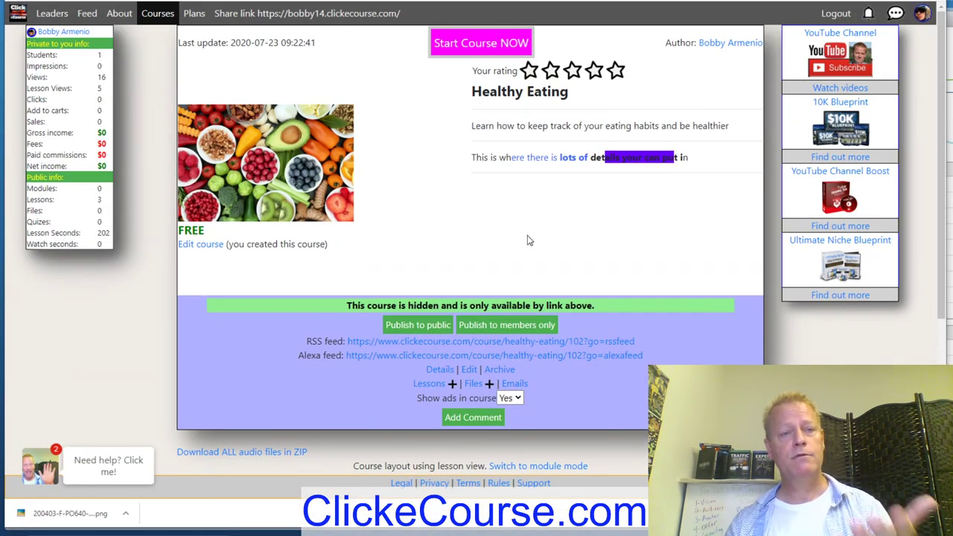
left_click(167, 14)
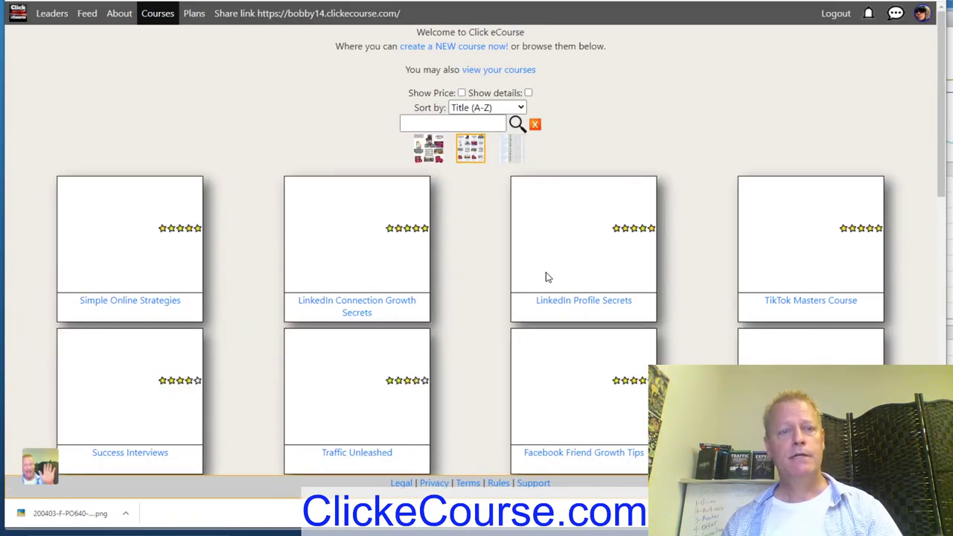
scroll(526, 301, "down", 10)
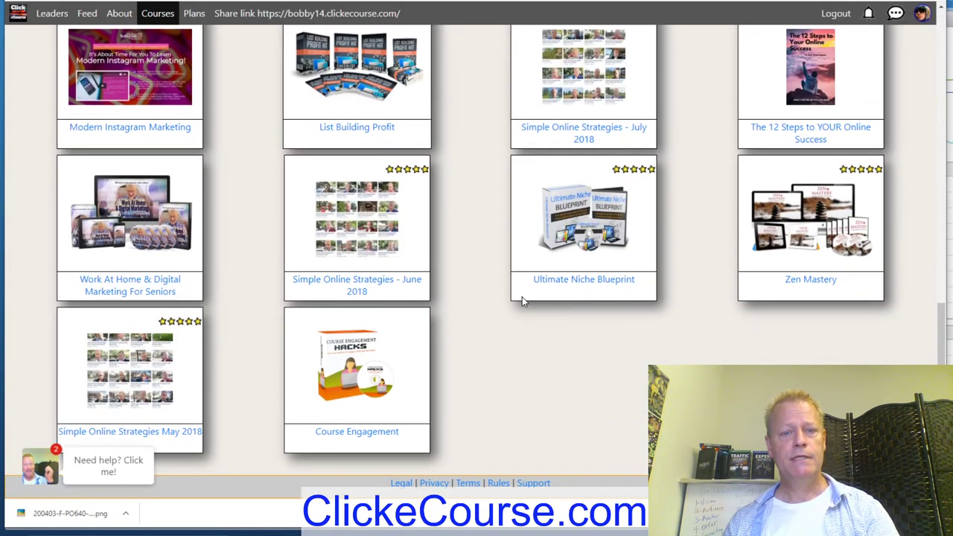
scroll(492, 344, "up", 10)
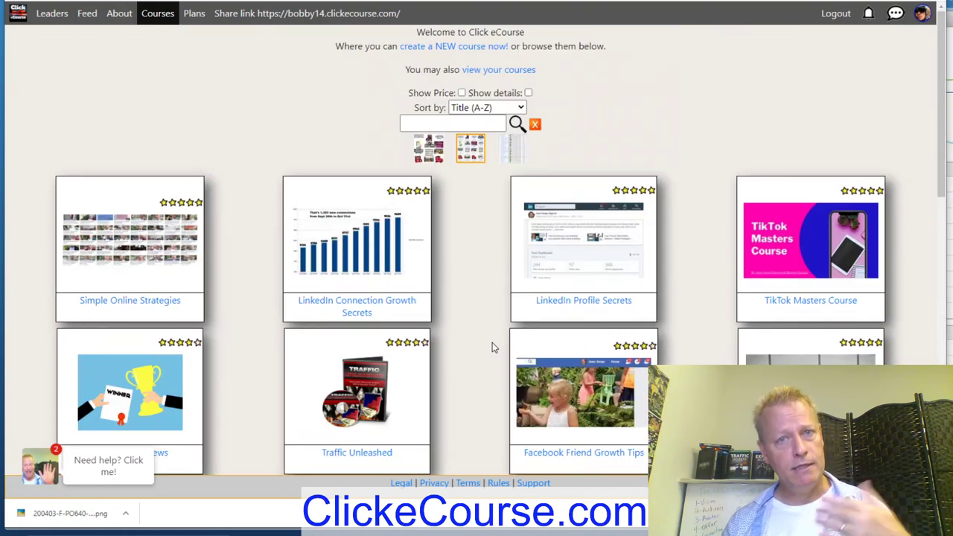
scroll(493, 343, "down", 10)
scroll(456, 301, "up", 7)
scroll(457, 301, "up", 5)
scroll(455, 299, "down", 10)
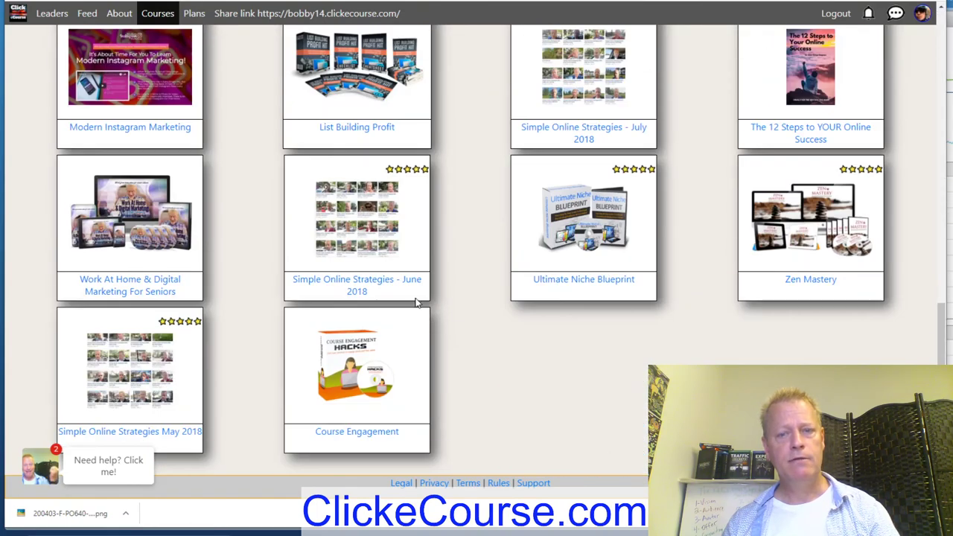
scroll(432, 283, "up", 9)
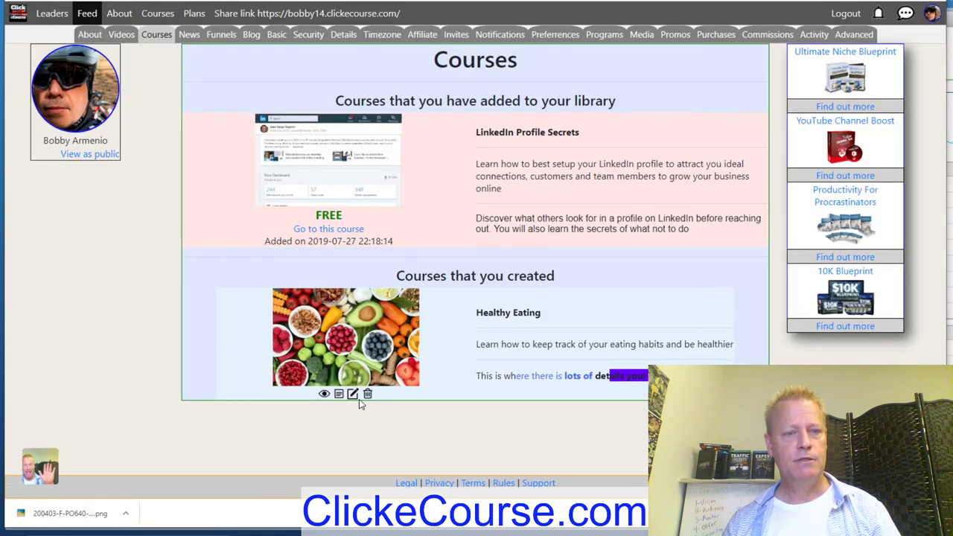
- Set Healthy Eating's access to Public, confirm the warning, and save with Done
left_click(353, 394)
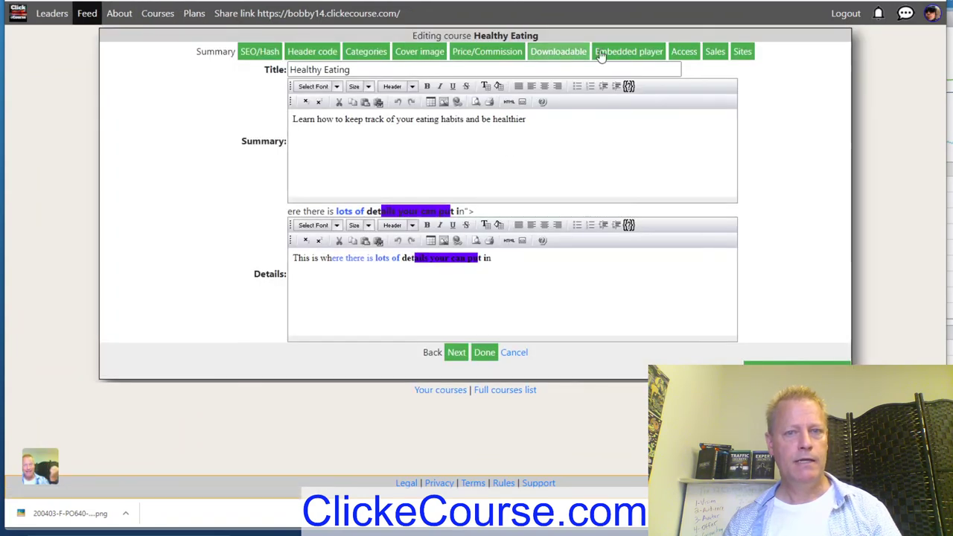
left_click(683, 51)
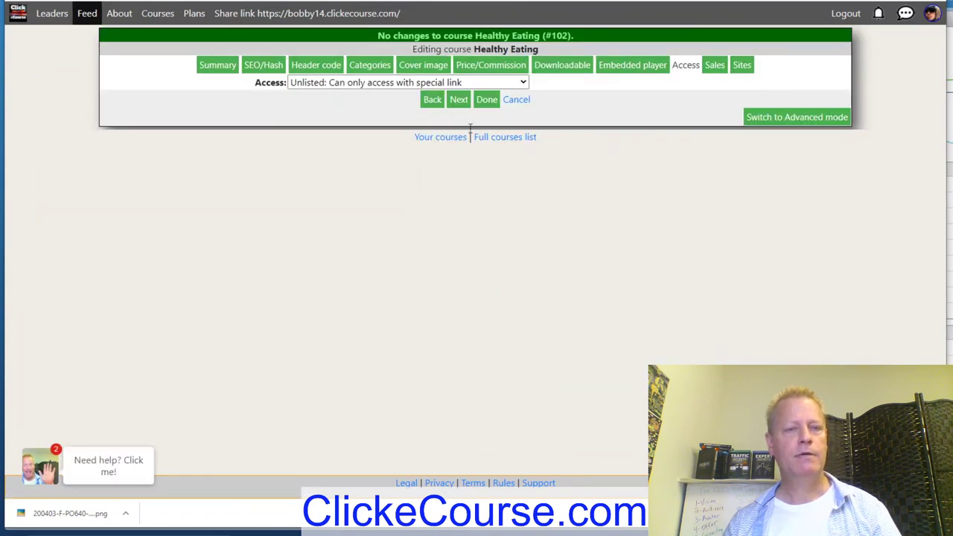
left_click(447, 82)
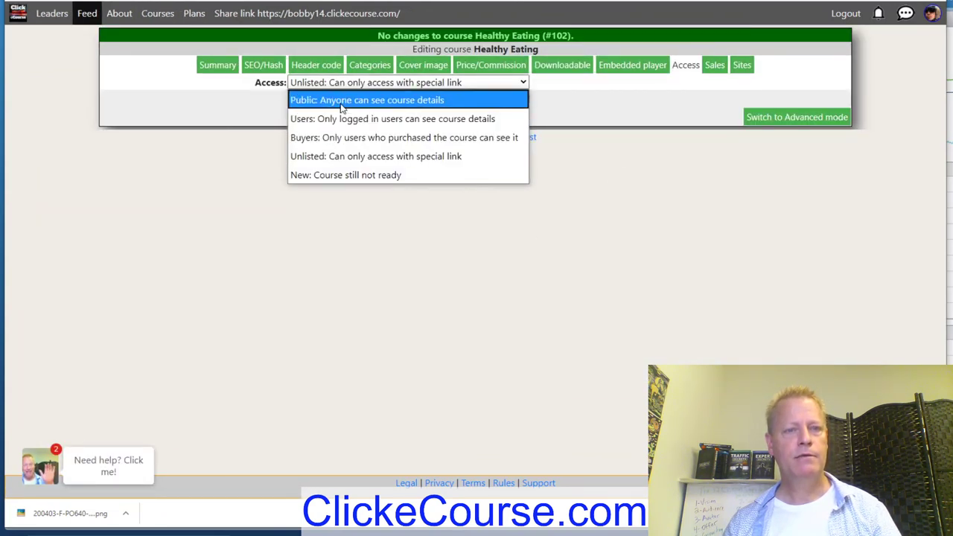
left_click(347, 98)
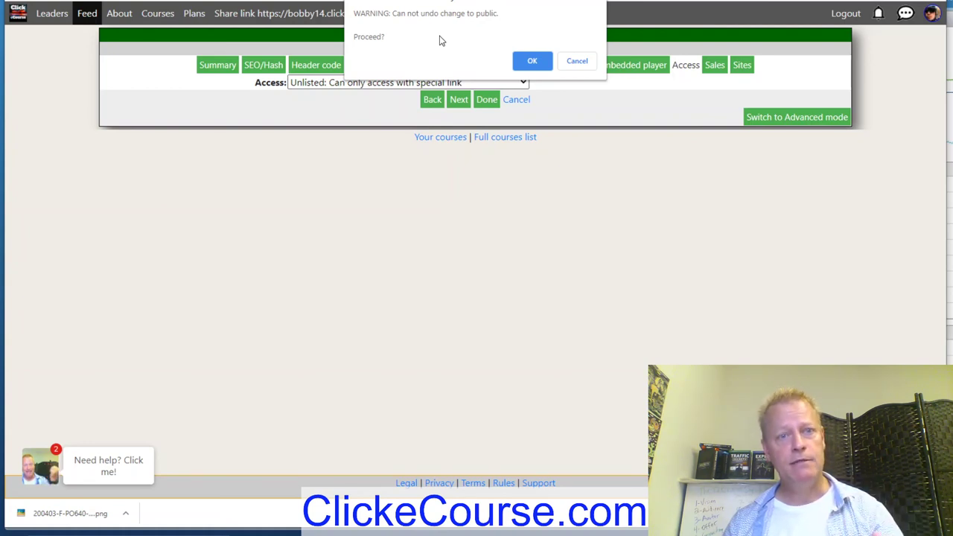
left_click(533, 62)
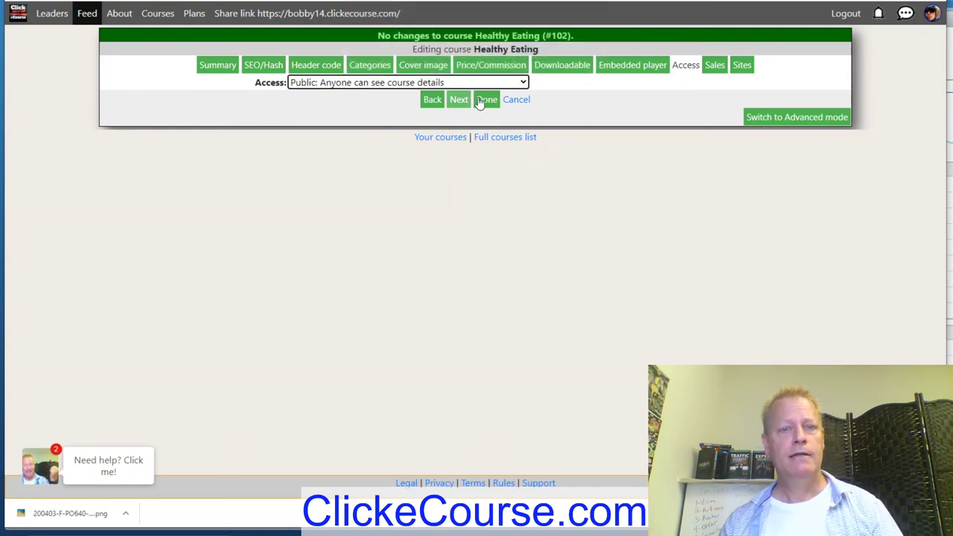
left_click(460, 100)
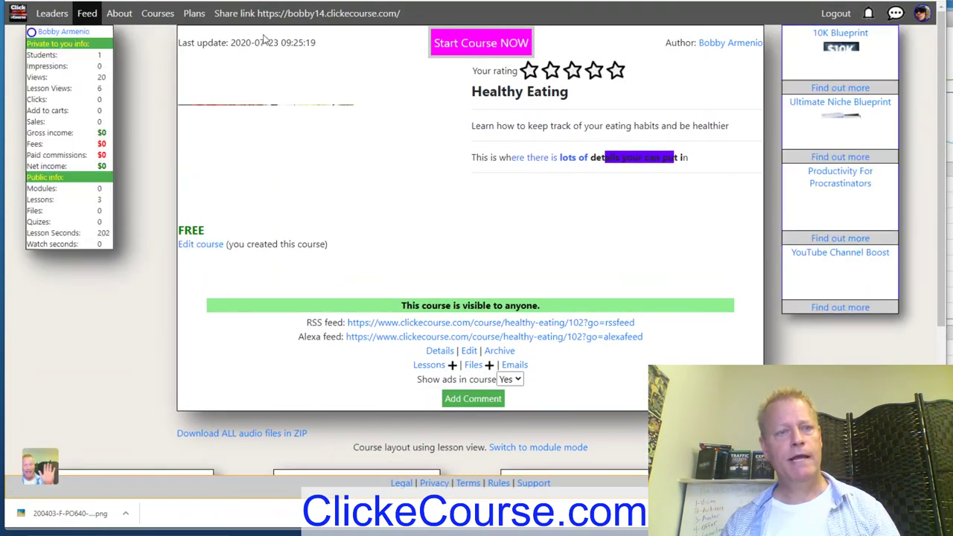
- Open the Courses catalogue in an incognito window
left_click(158, 14)
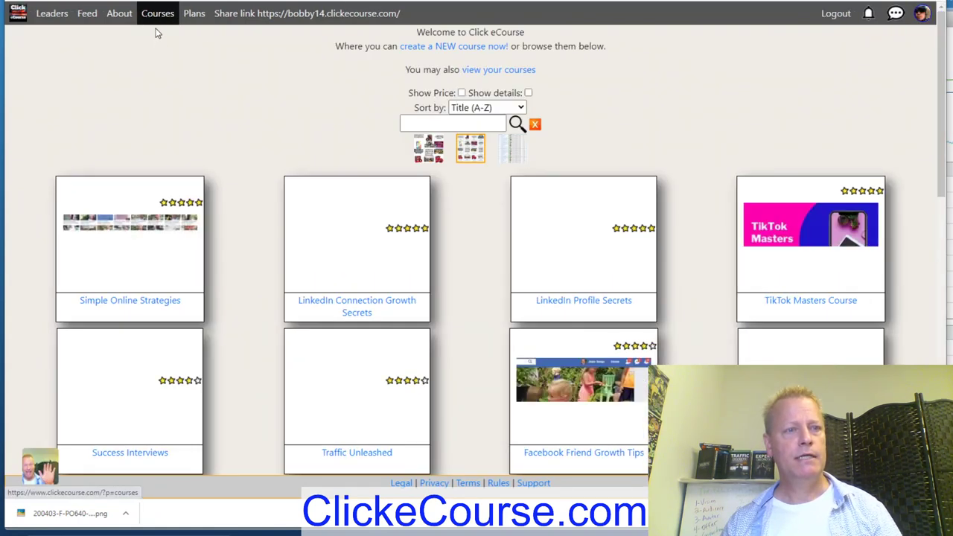
right_click(158, 14)
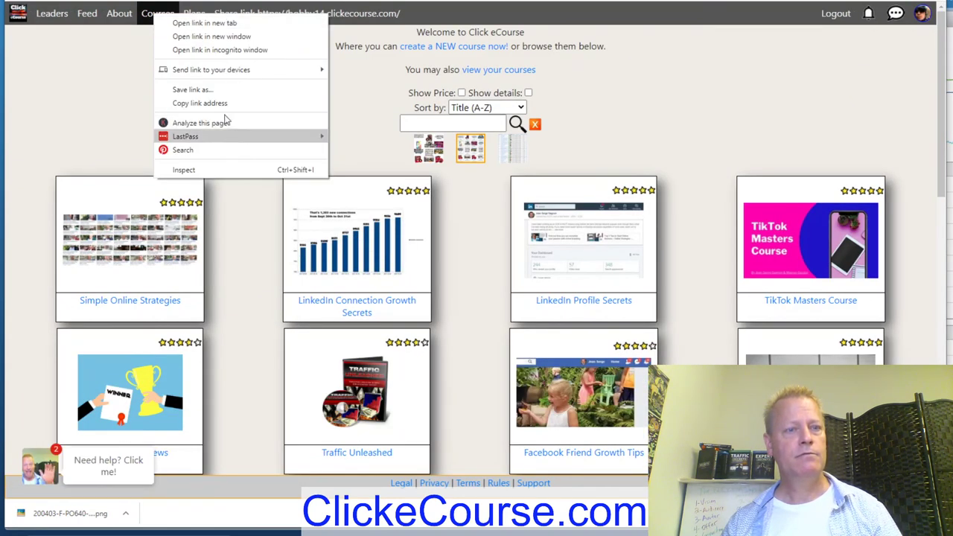
left_click(246, 50)
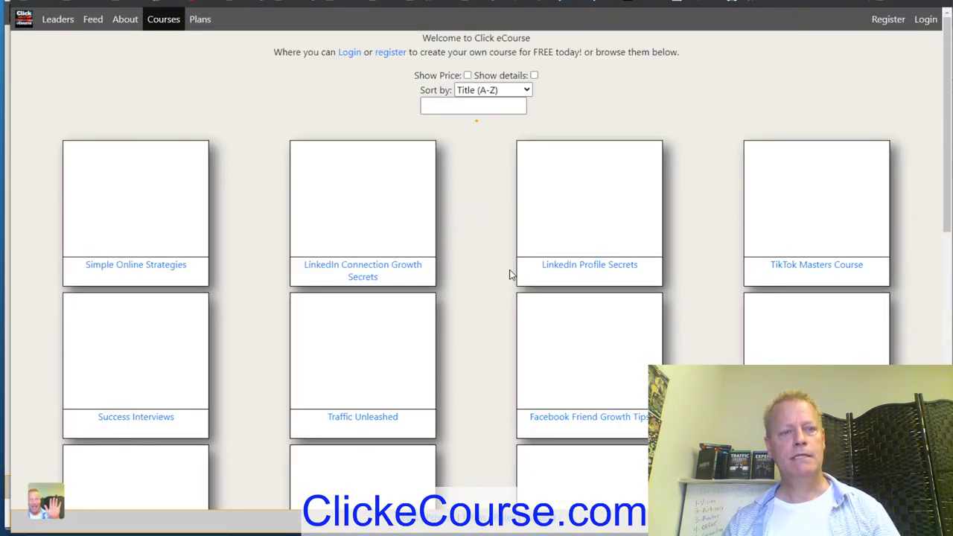
- Scroll the logged-out course grid to find Healthy Eating, then open the public Feed
scroll(511, 275, "down", 4)
scroll(507, 261, "down", 5)
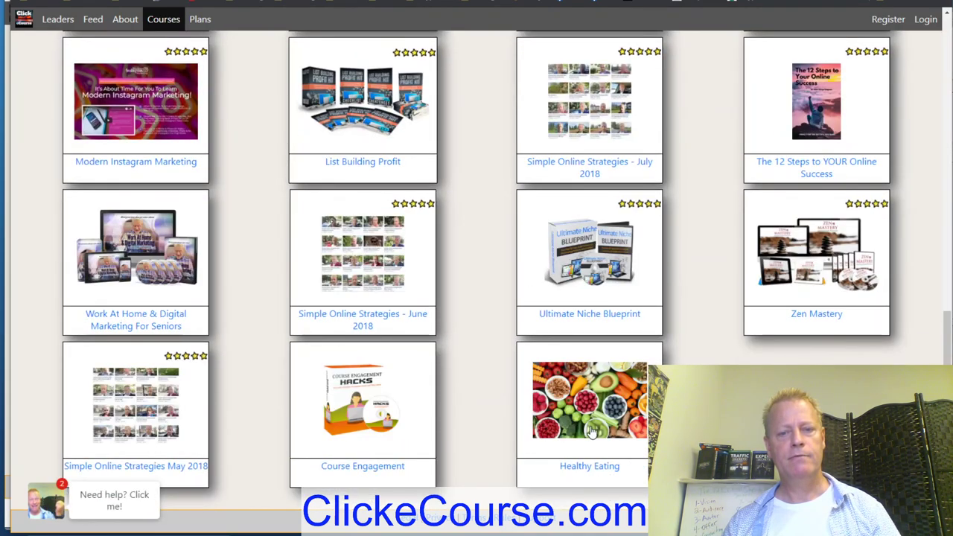
scroll(593, 432, "up", 10)
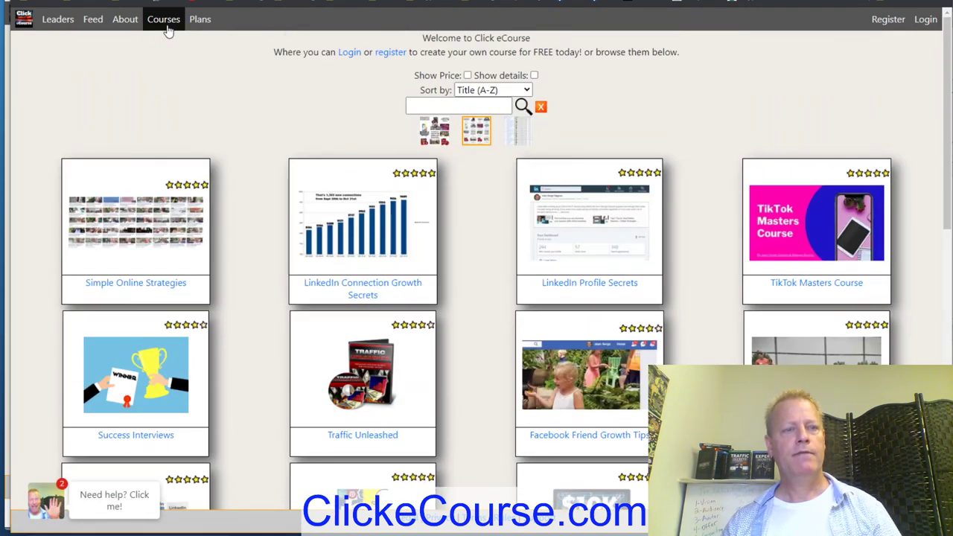
left_click(92, 19)
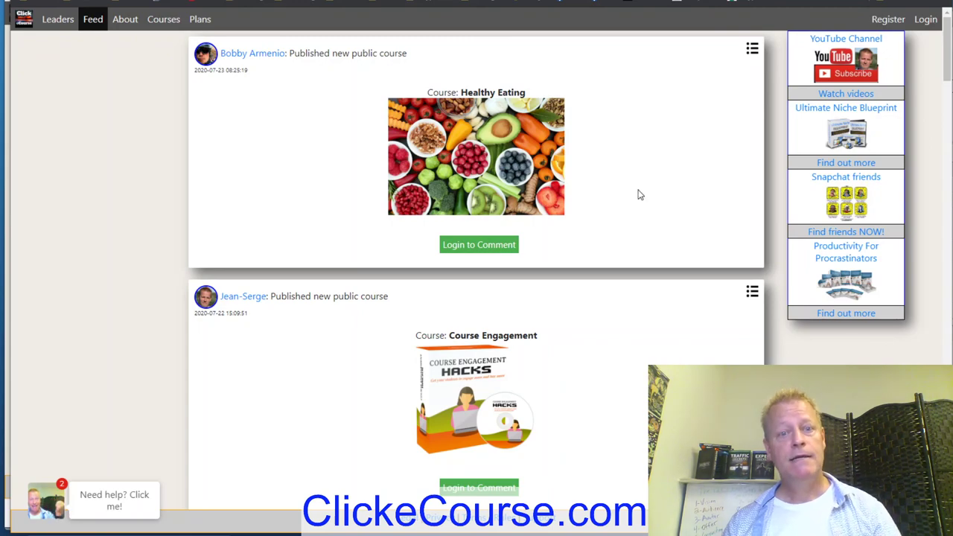
- Scroll up and down through the news feed posts
scroll(639, 195, "down", 15)
scroll(638, 195, "down", 10)
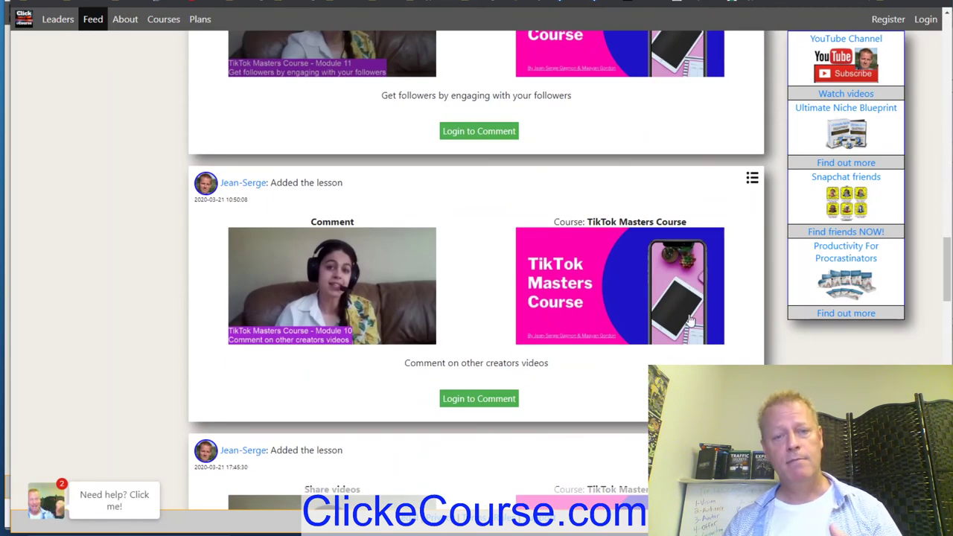
scroll(346, 302, "down", 3)
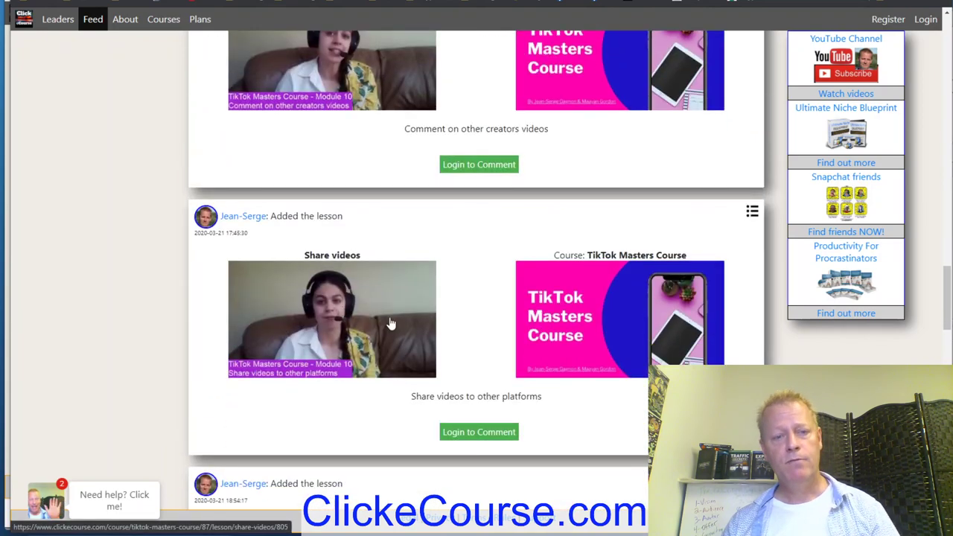
scroll(389, 323, "down", 15)
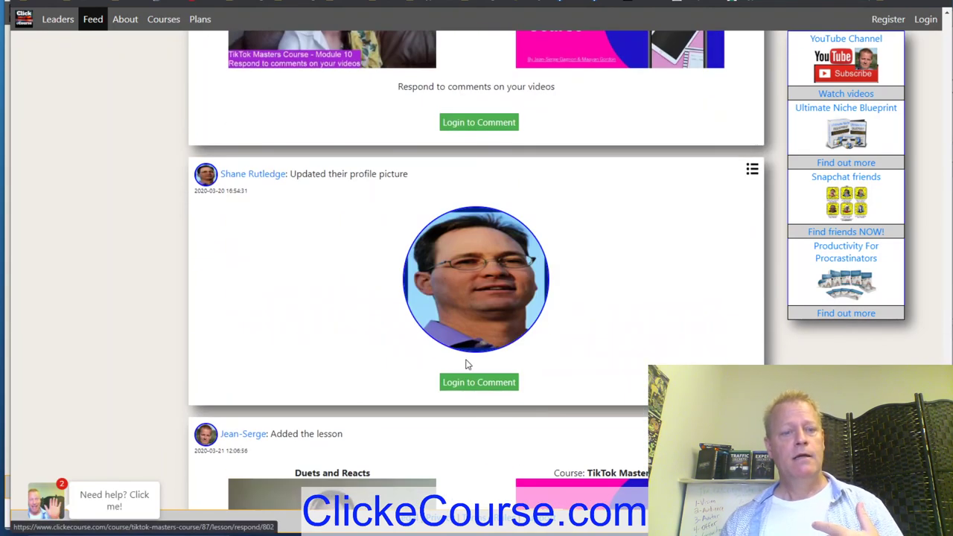
scroll(466, 364, "down", 5)
scroll(479, 305, "up", 6)
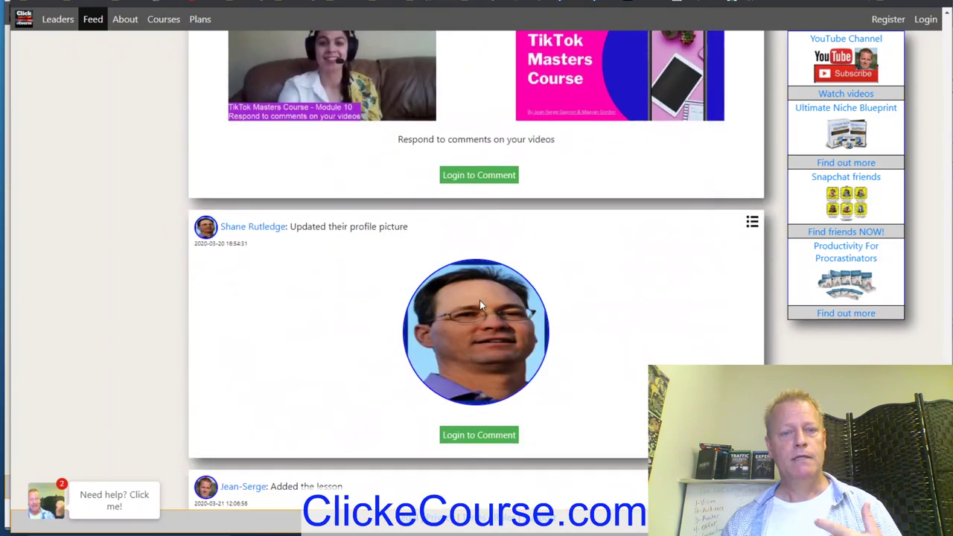
scroll(481, 305, "up", 1)
scroll(522, 369, "down", 8)
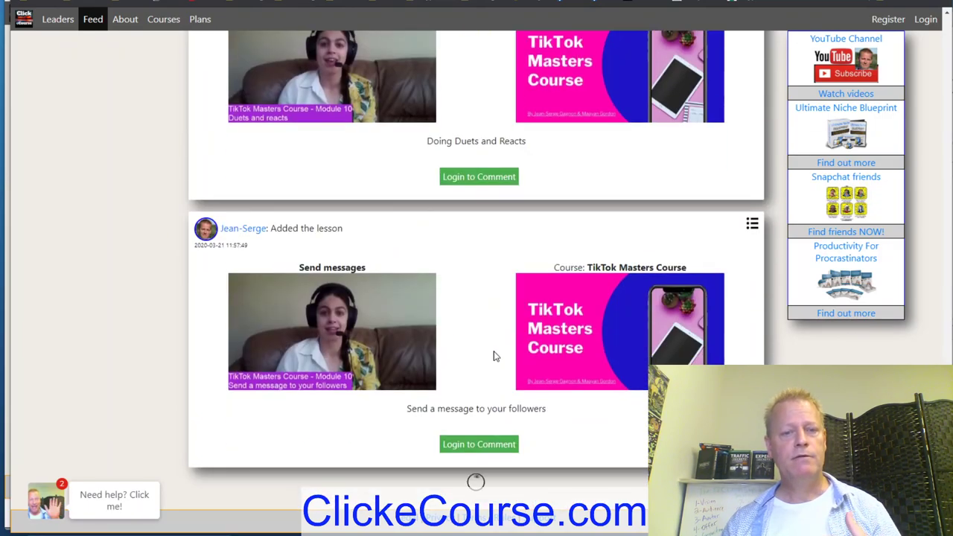
scroll(486, 359, "up", 20)
scroll(485, 358, "up", 10)
scroll(485, 358, "down", 3)
scroll(485, 358, "up", 4)
scroll(485, 358, "up", 3)
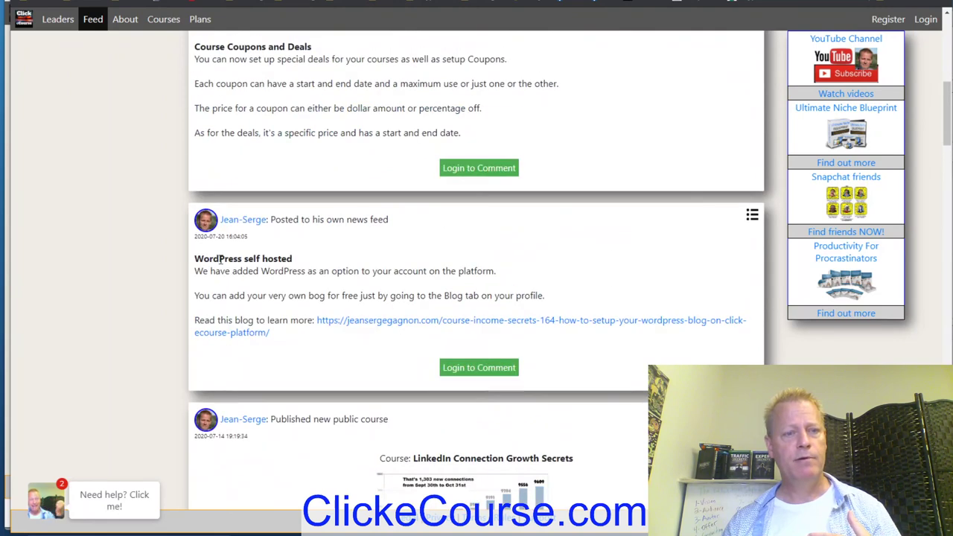
- Highlight then clear the WordPress title and Course Coupons paragraph, then return to the Courses catalogue
left_click_drag(211, 253, 301, 259)
left_click(249, 61)
left_click_drag(254, 48, 403, 133)
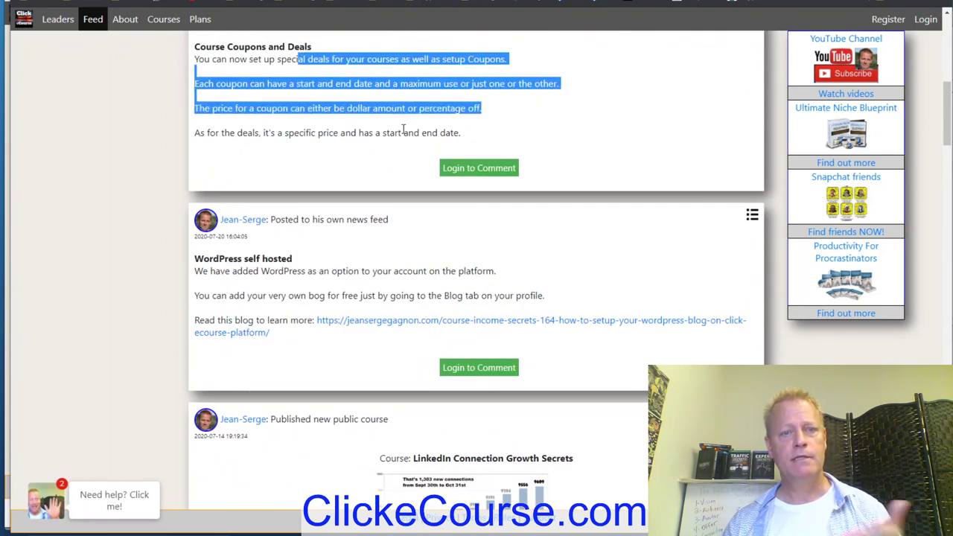
scroll(452, 163, "up", 2)
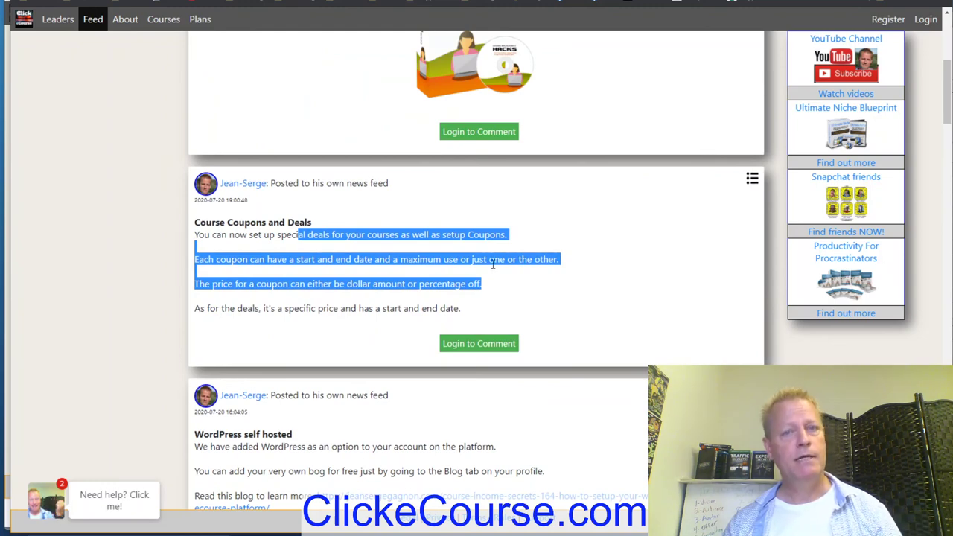
scroll(492, 265, "down", 5)
scroll(492, 264, "up", 6)
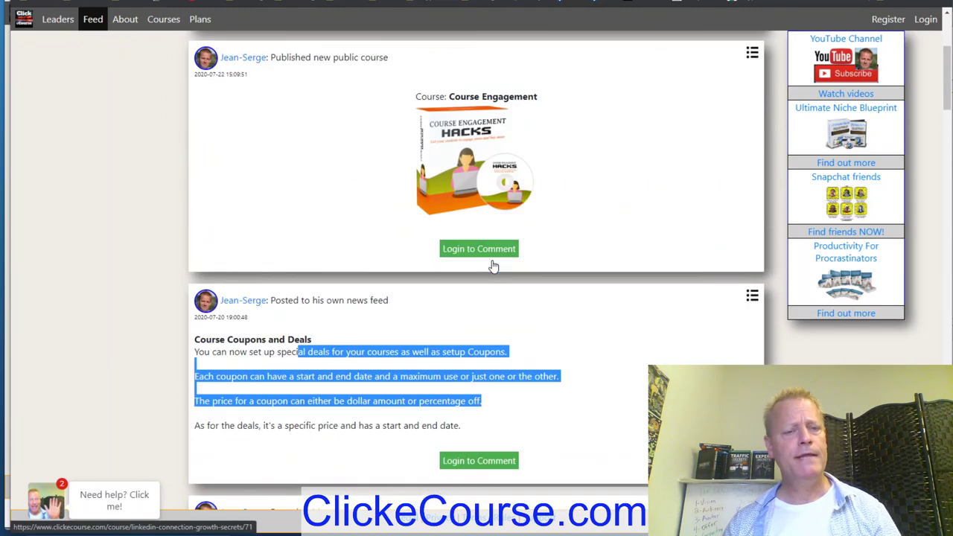
left_click(613, 340)
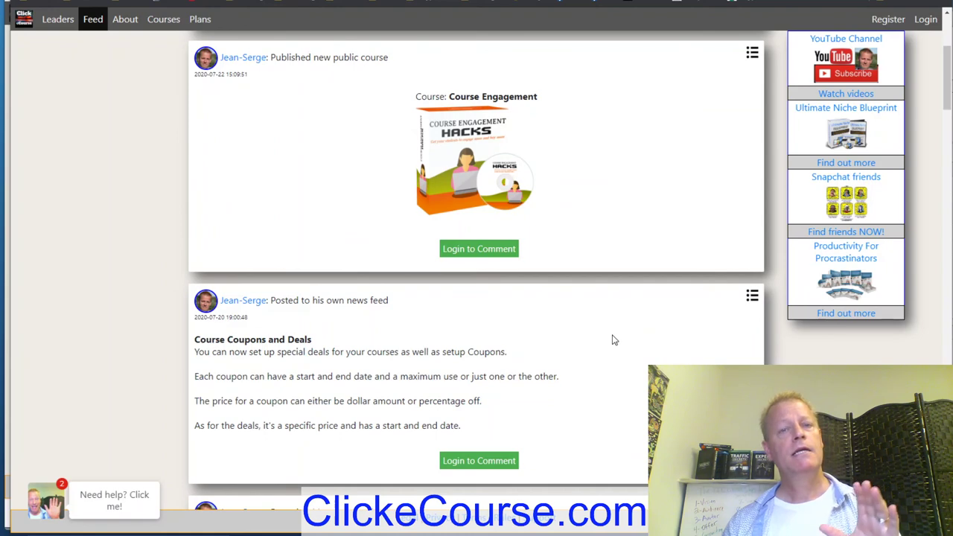
left_click(164, 20)
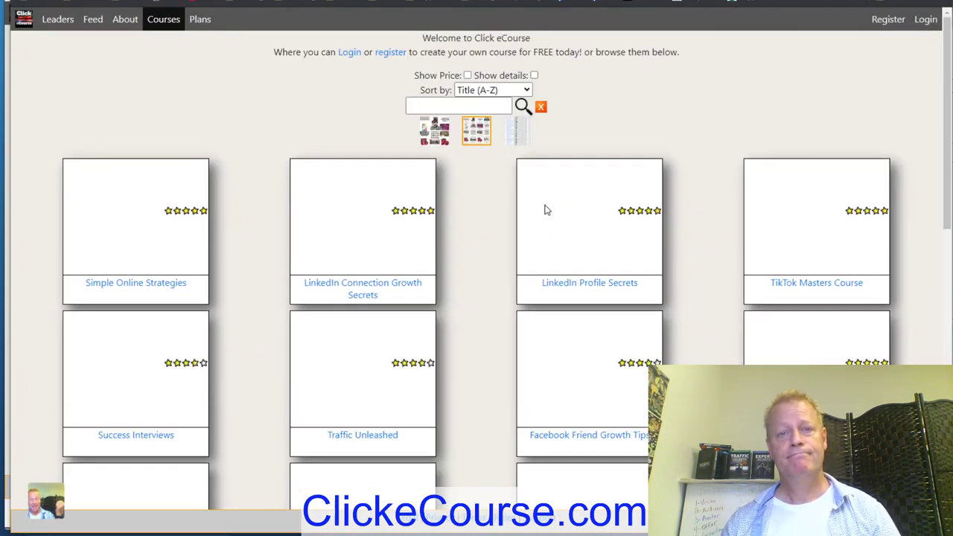
mouse_move(546, 211)
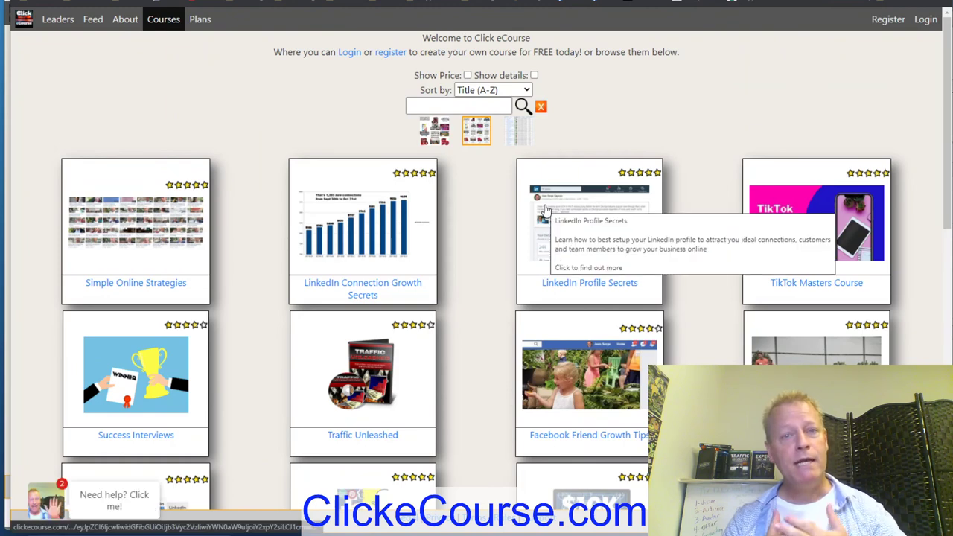